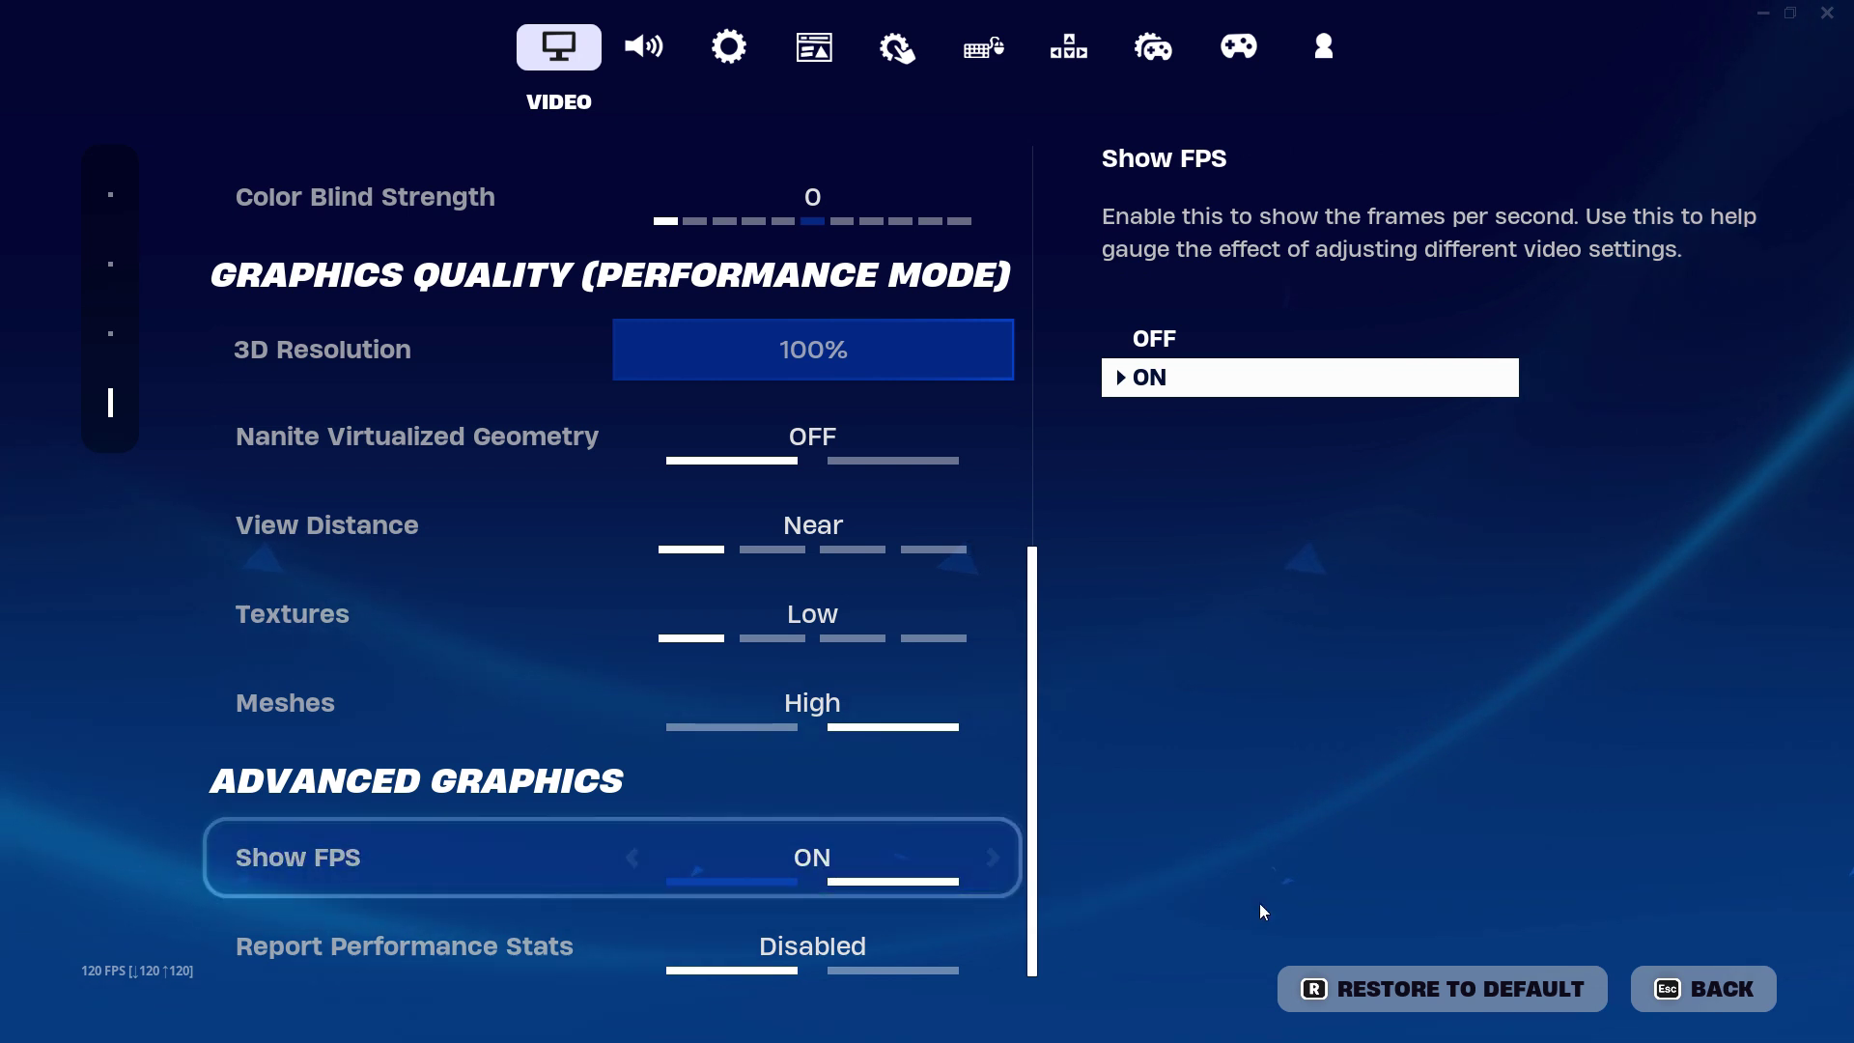
click(1710, 996)
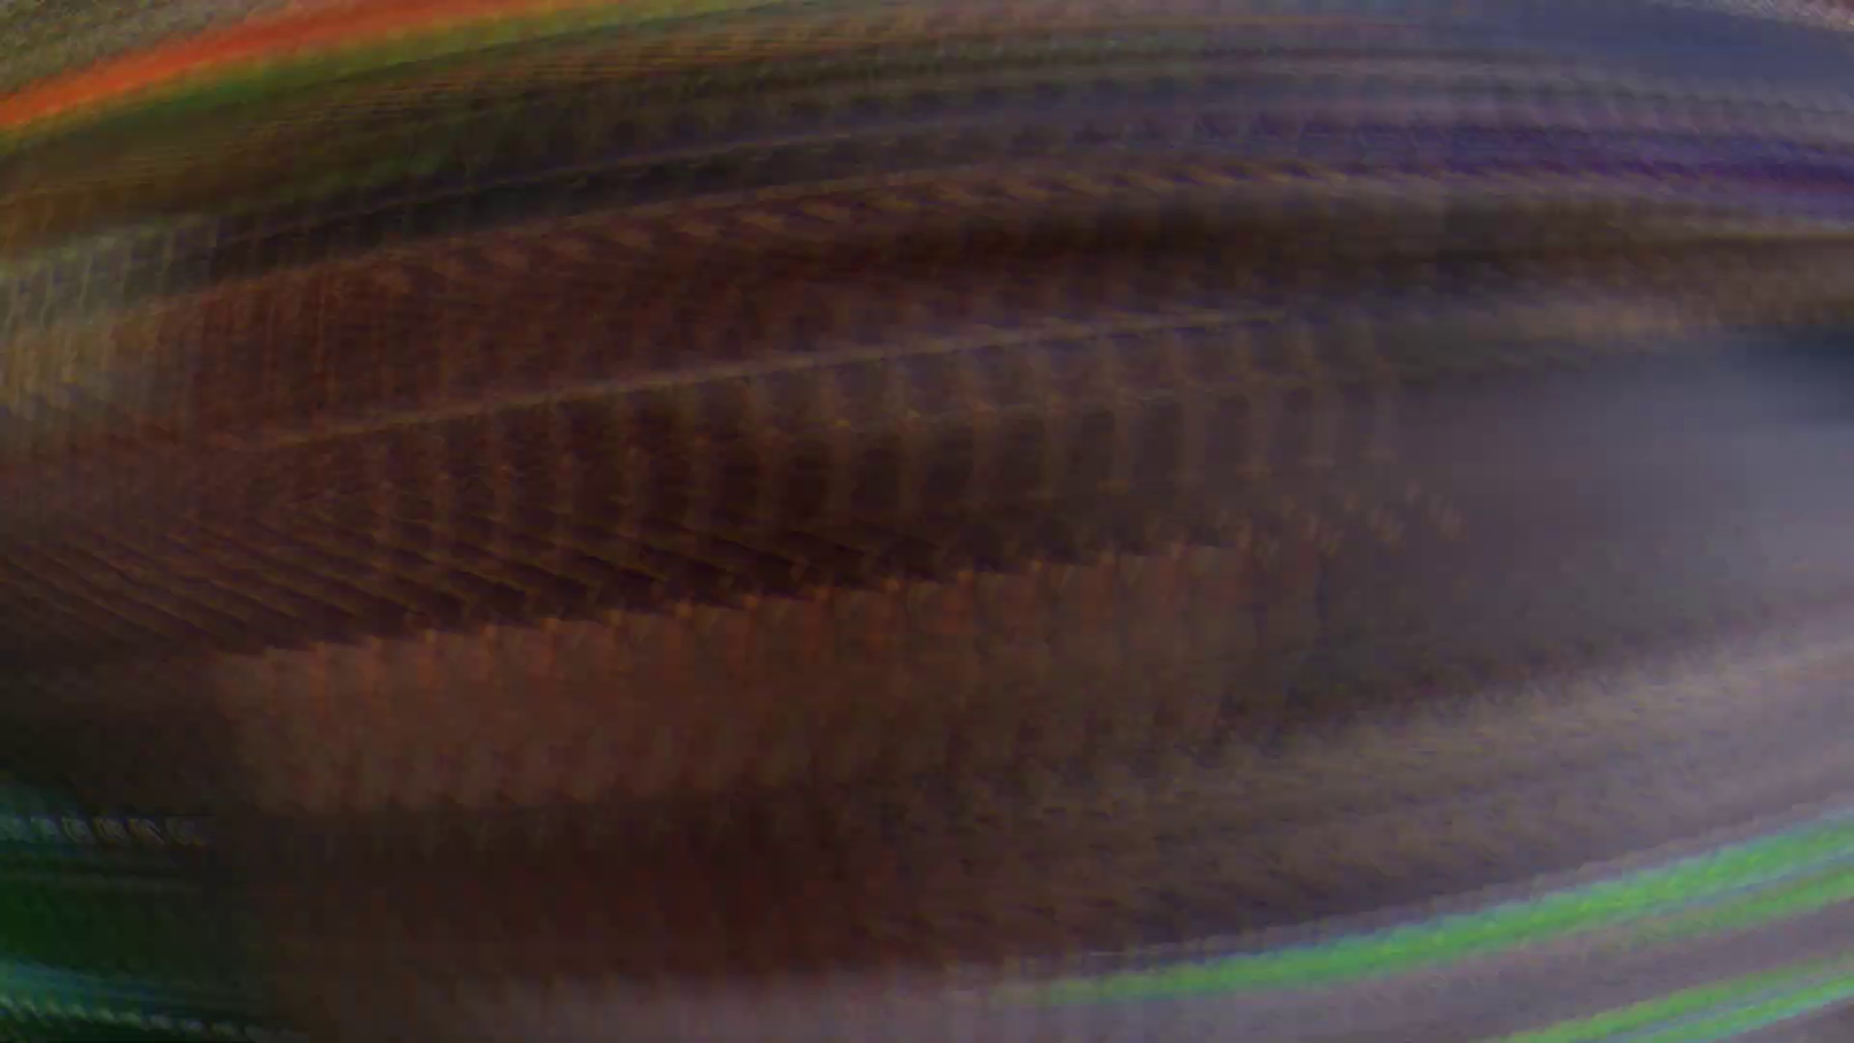
key(w)
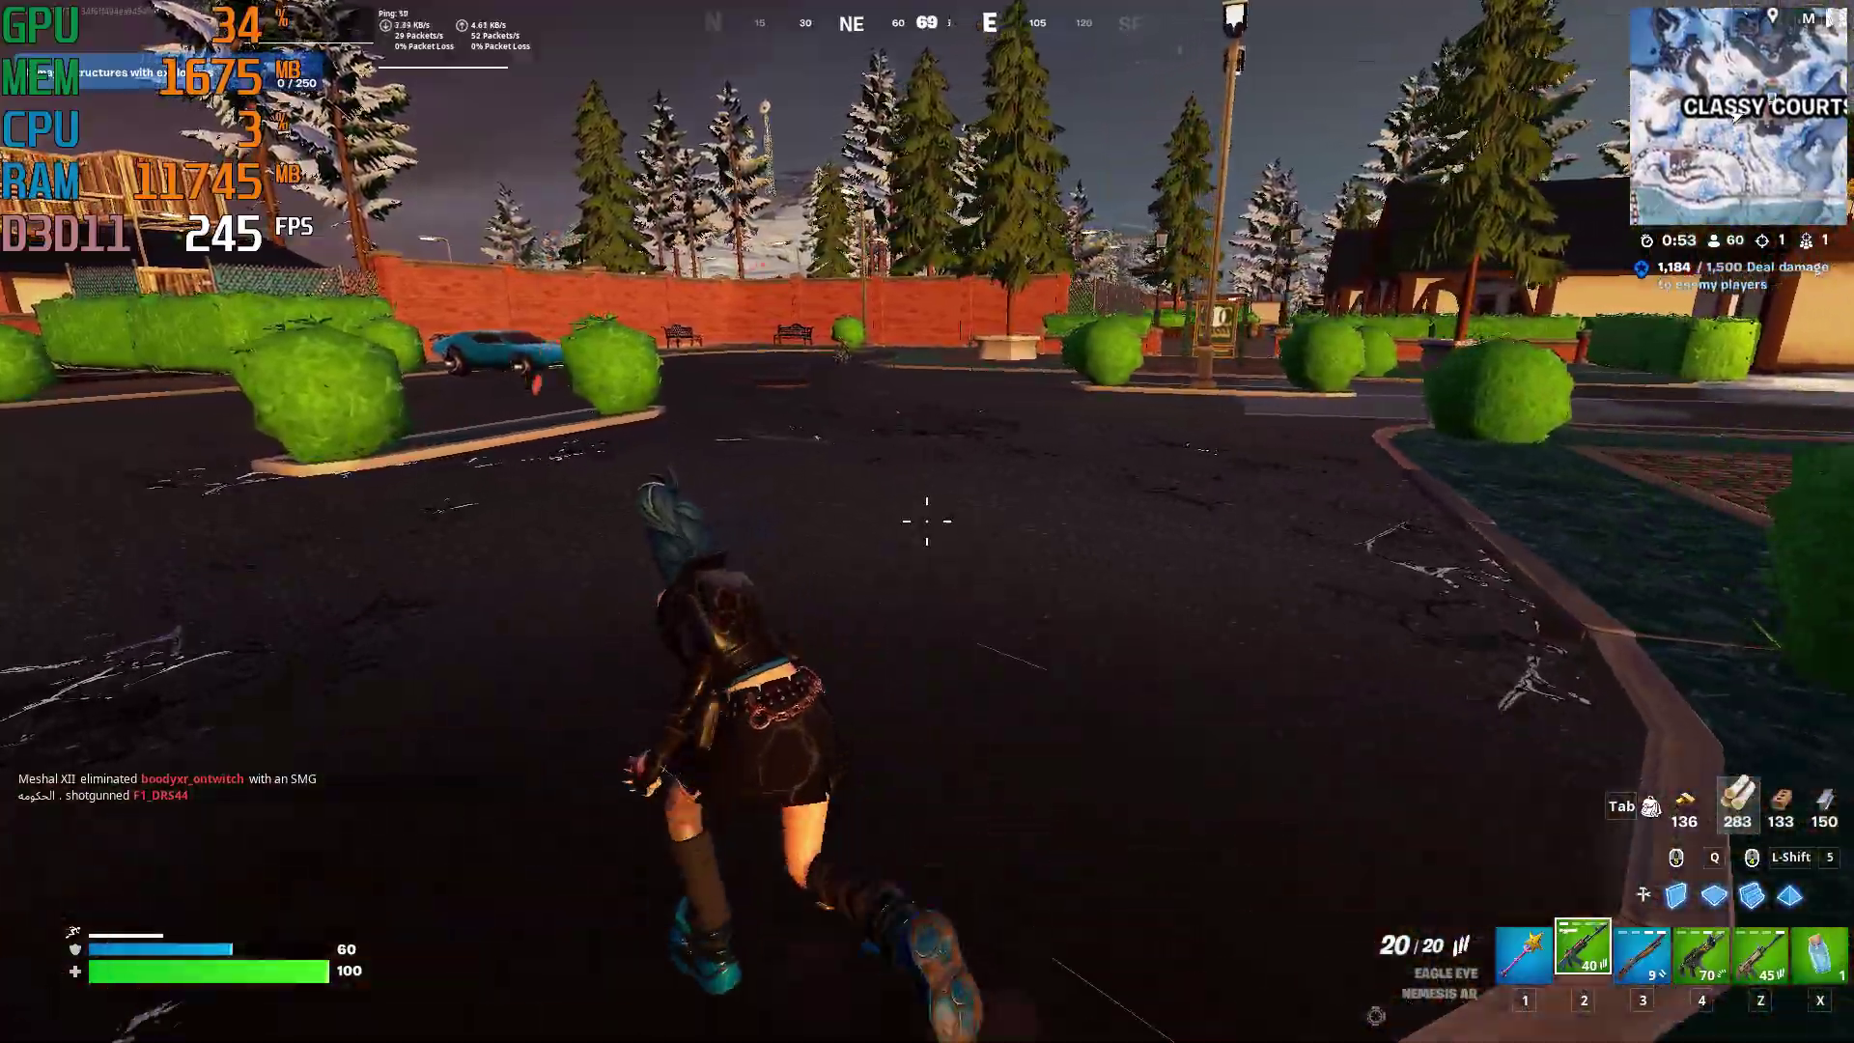
key(w)
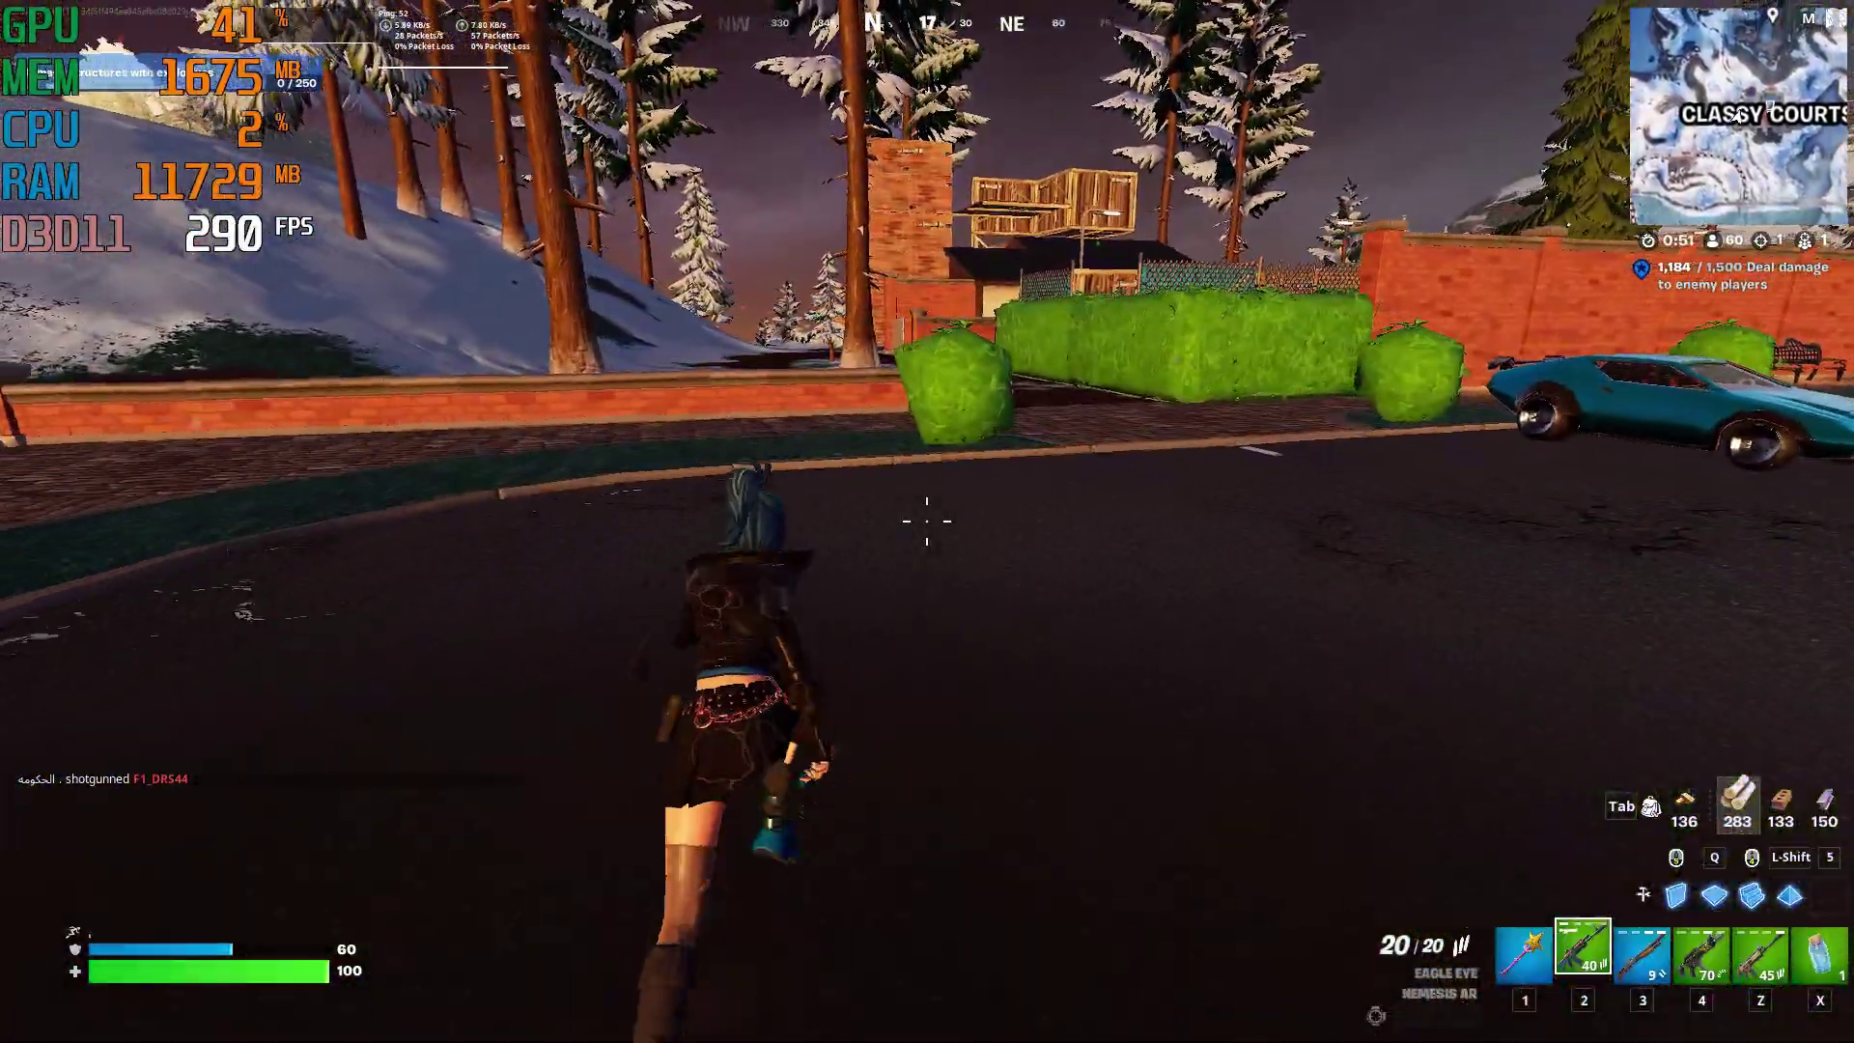
key(w)
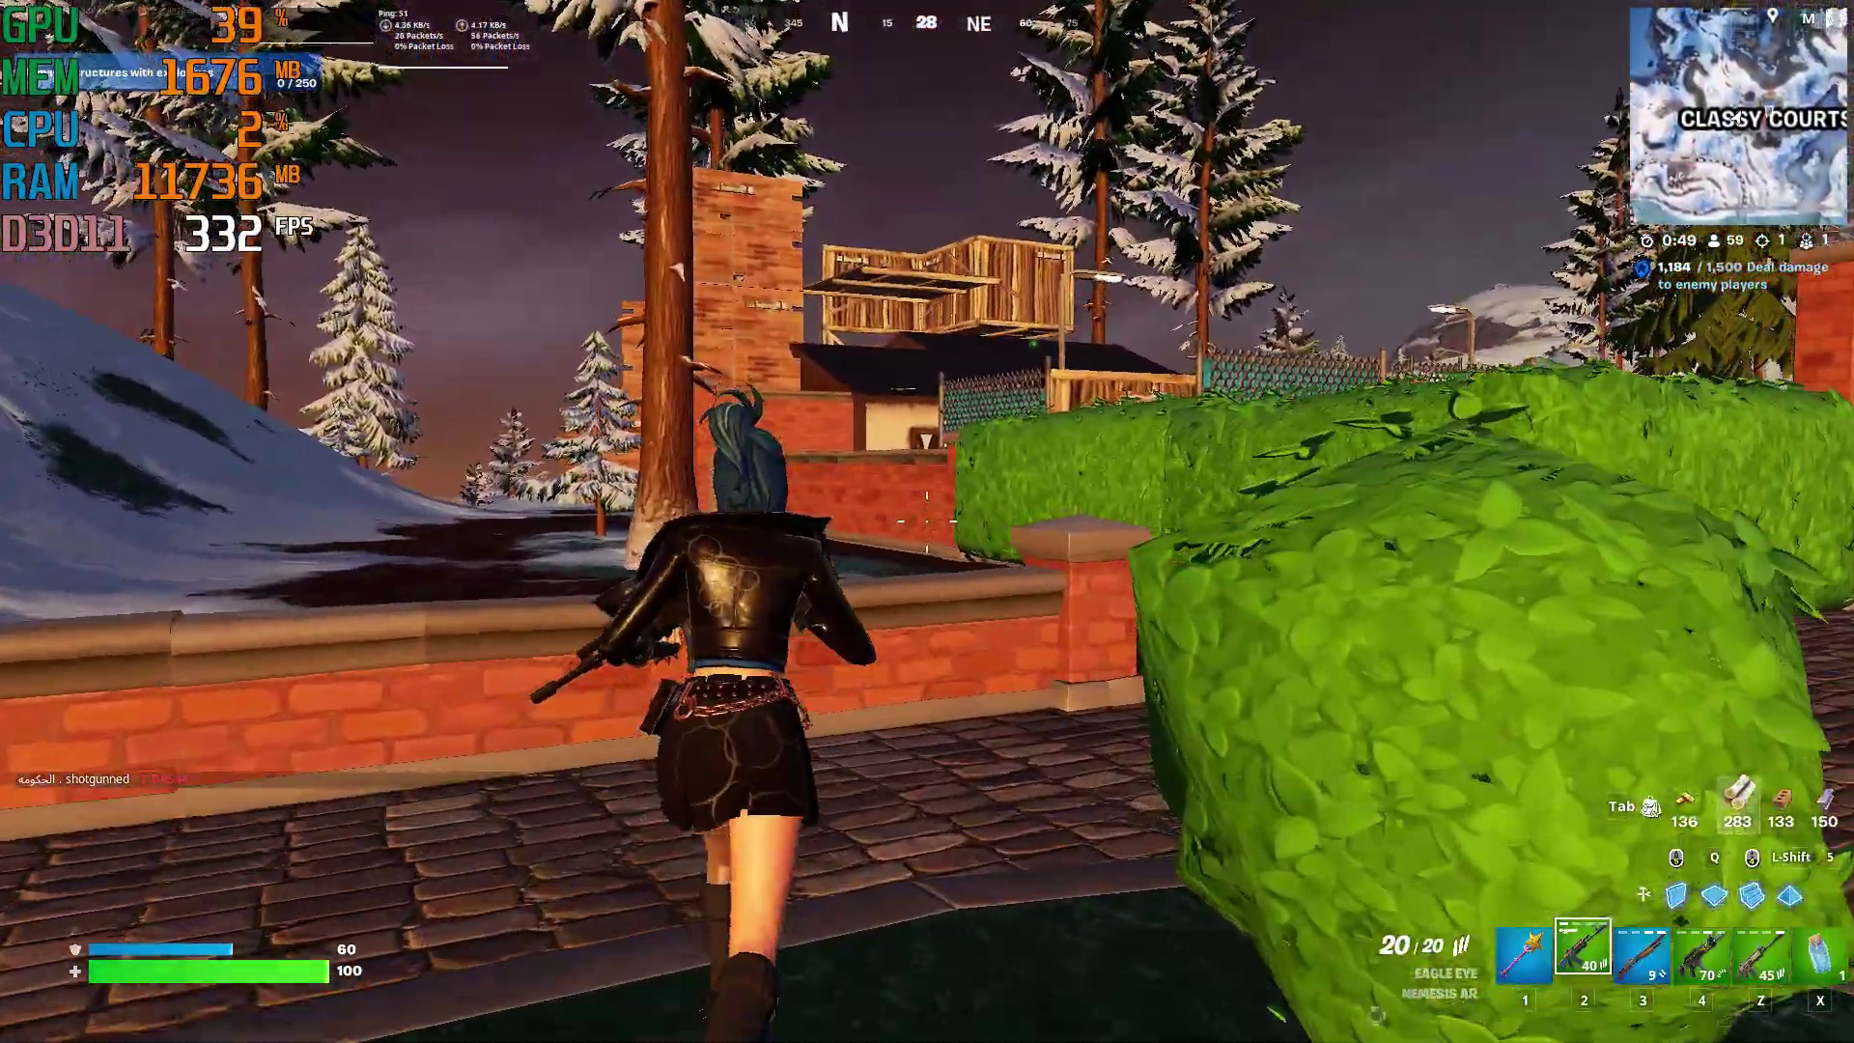
key(w)
key(3)
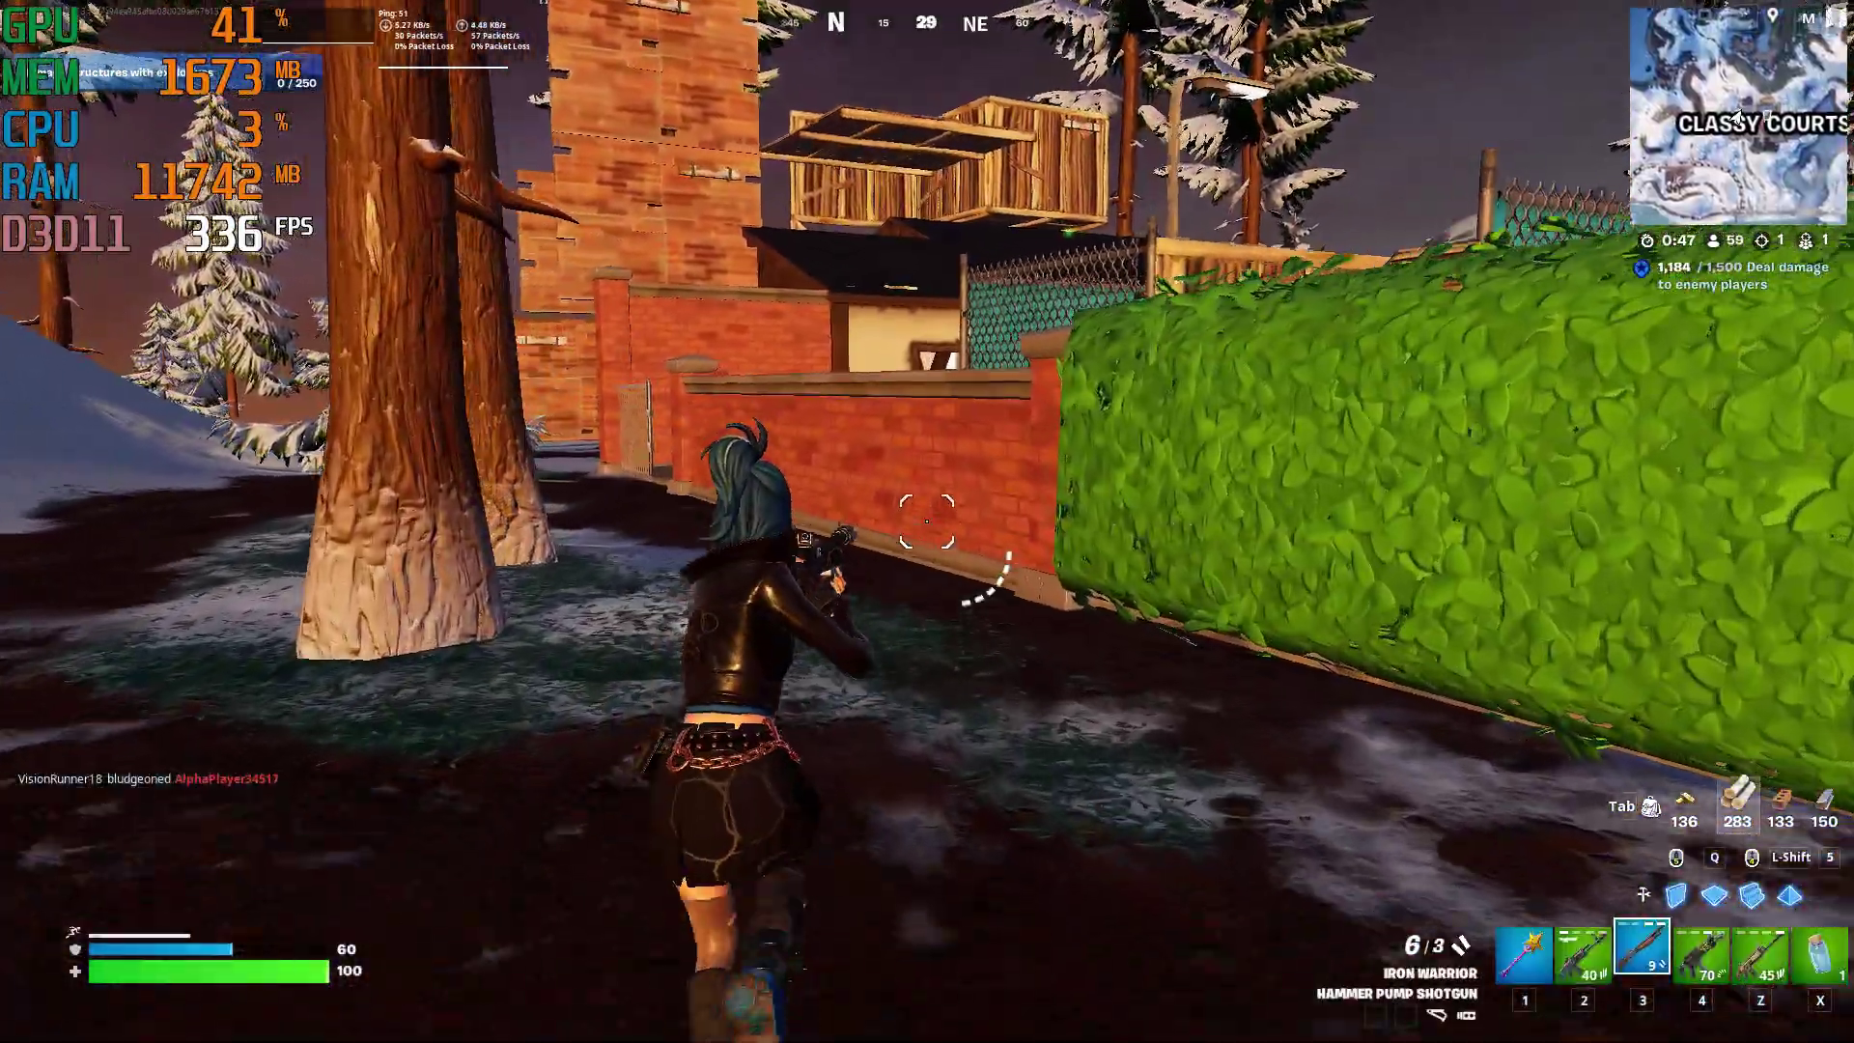
key(w)
key(space)
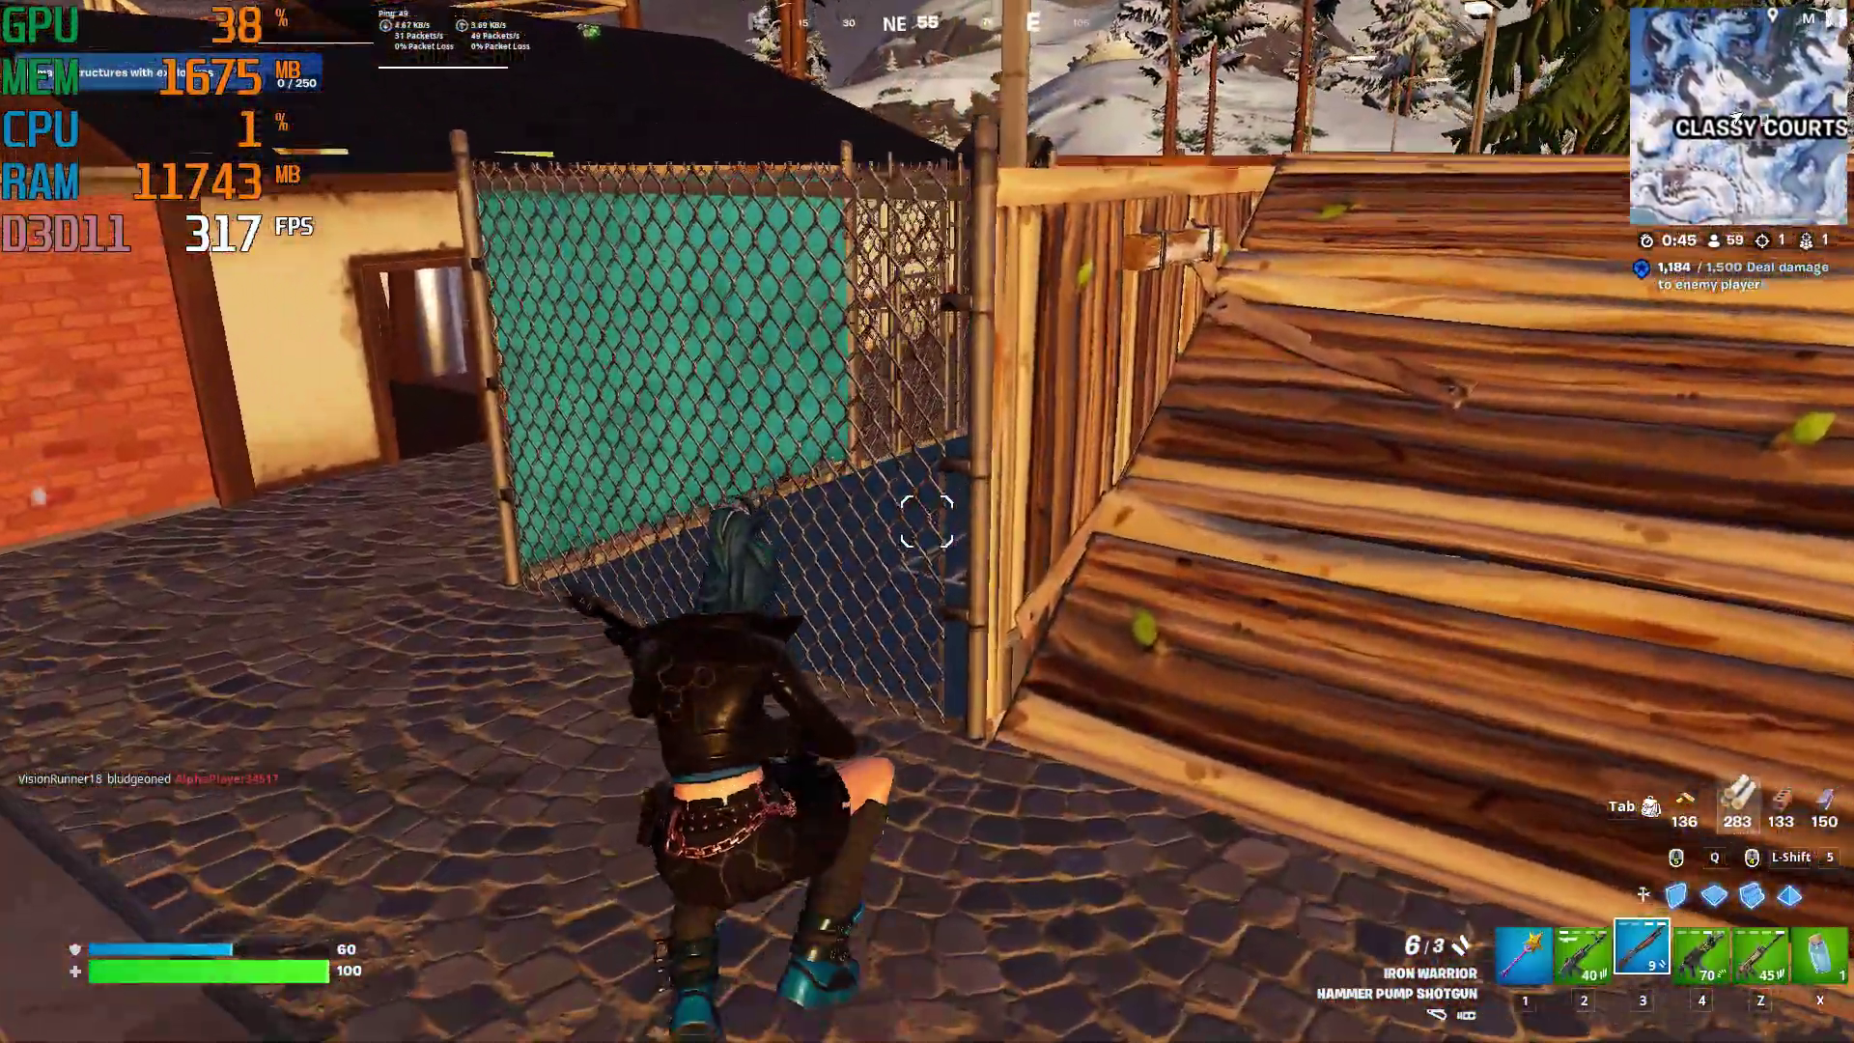
key(w)
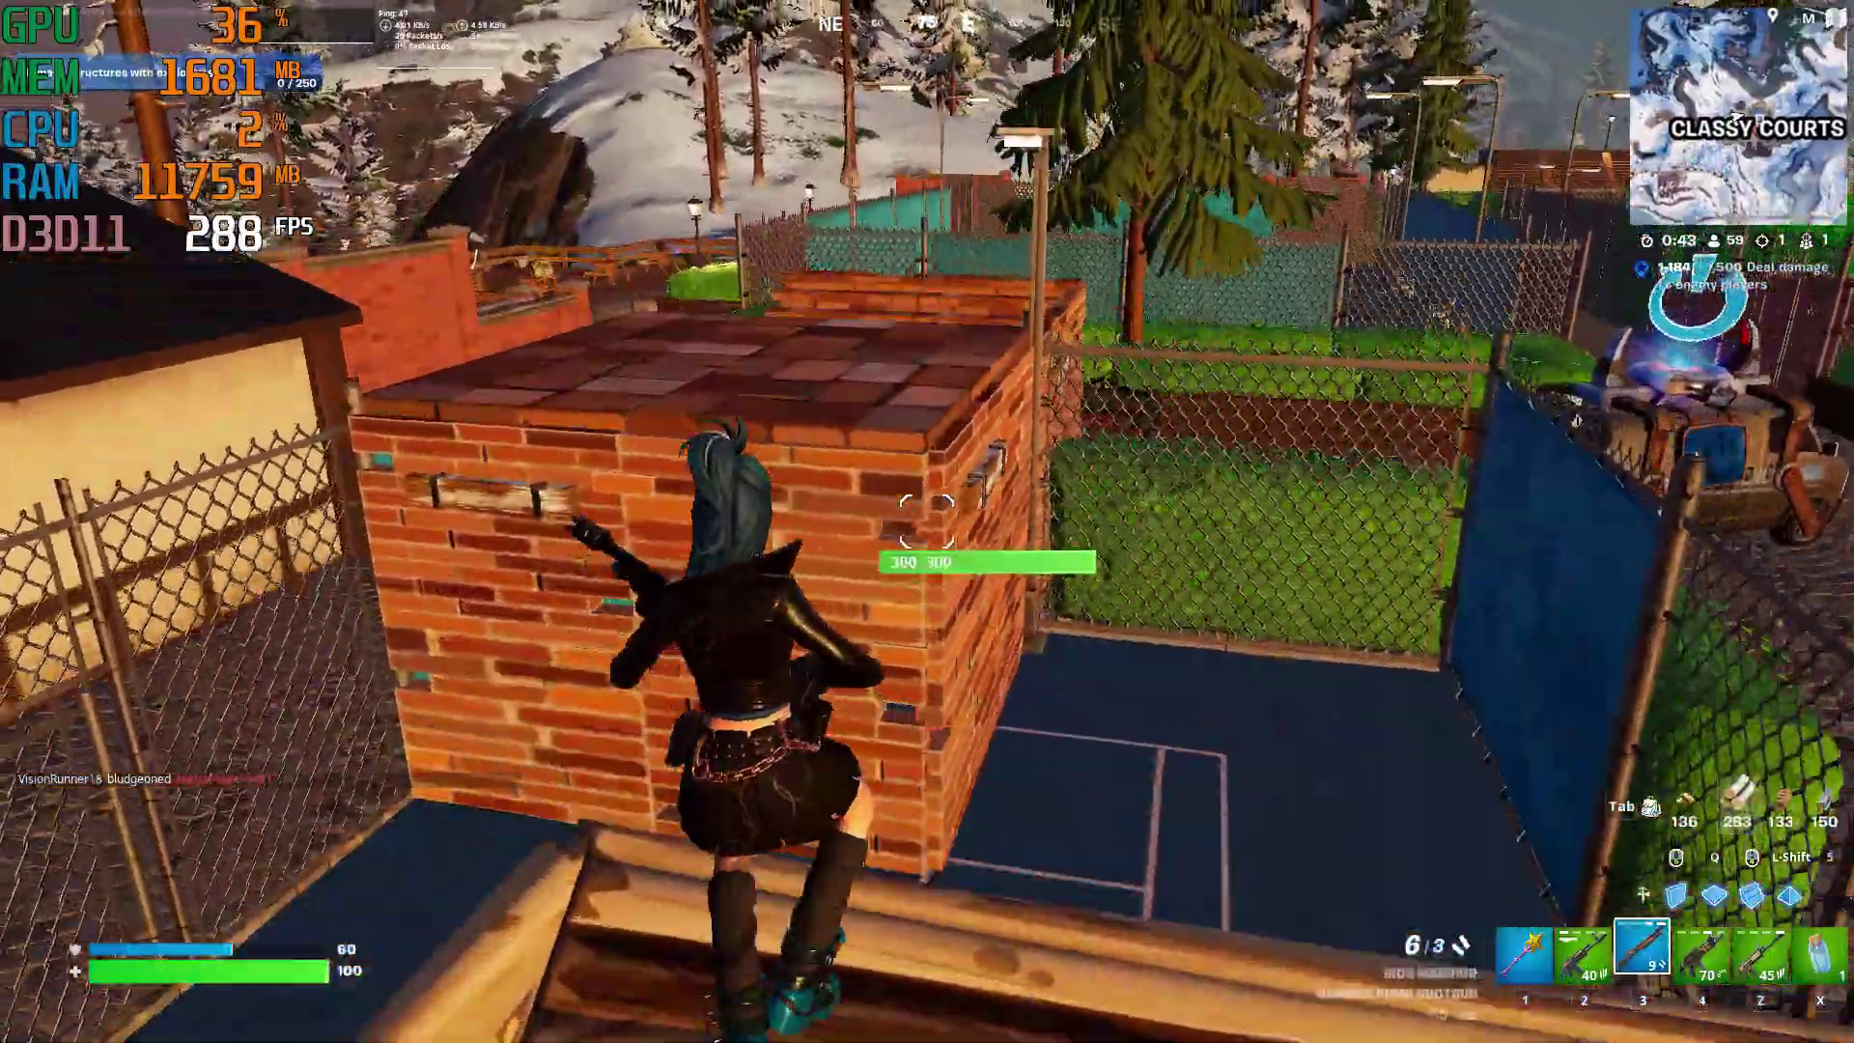
key(w)
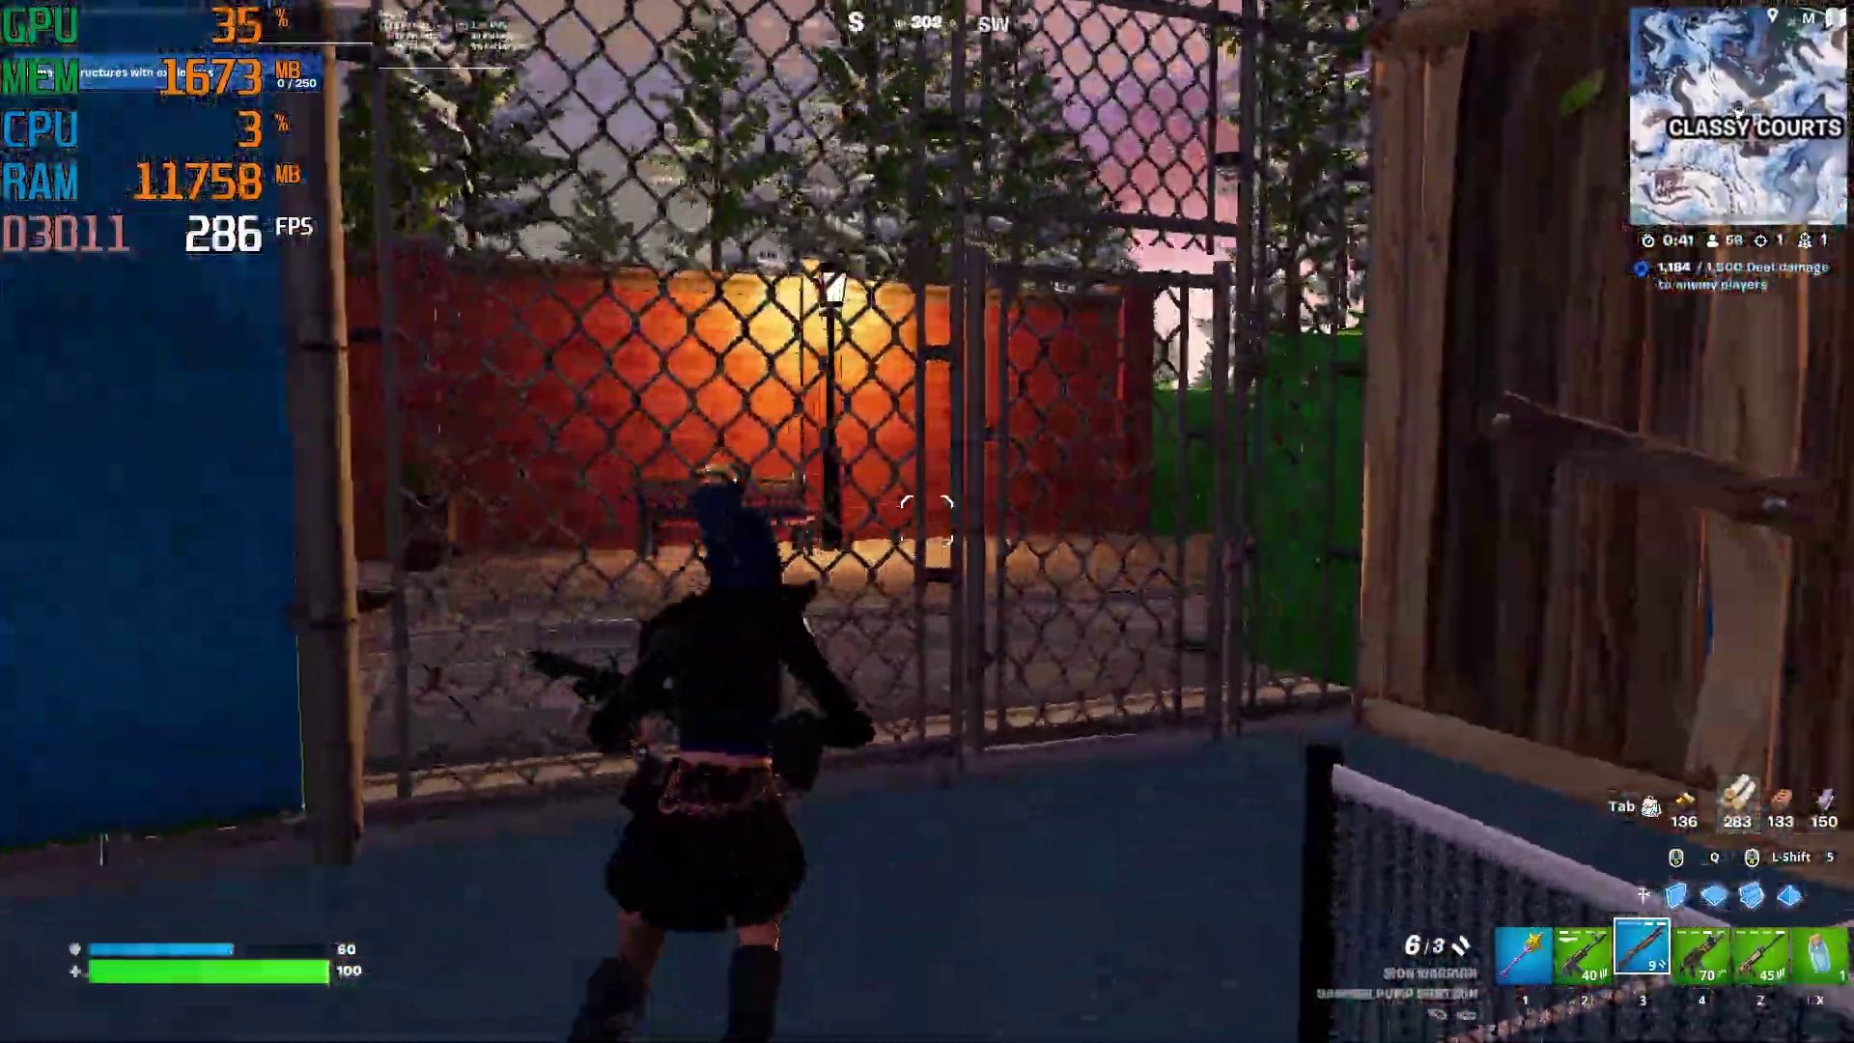
key(w)
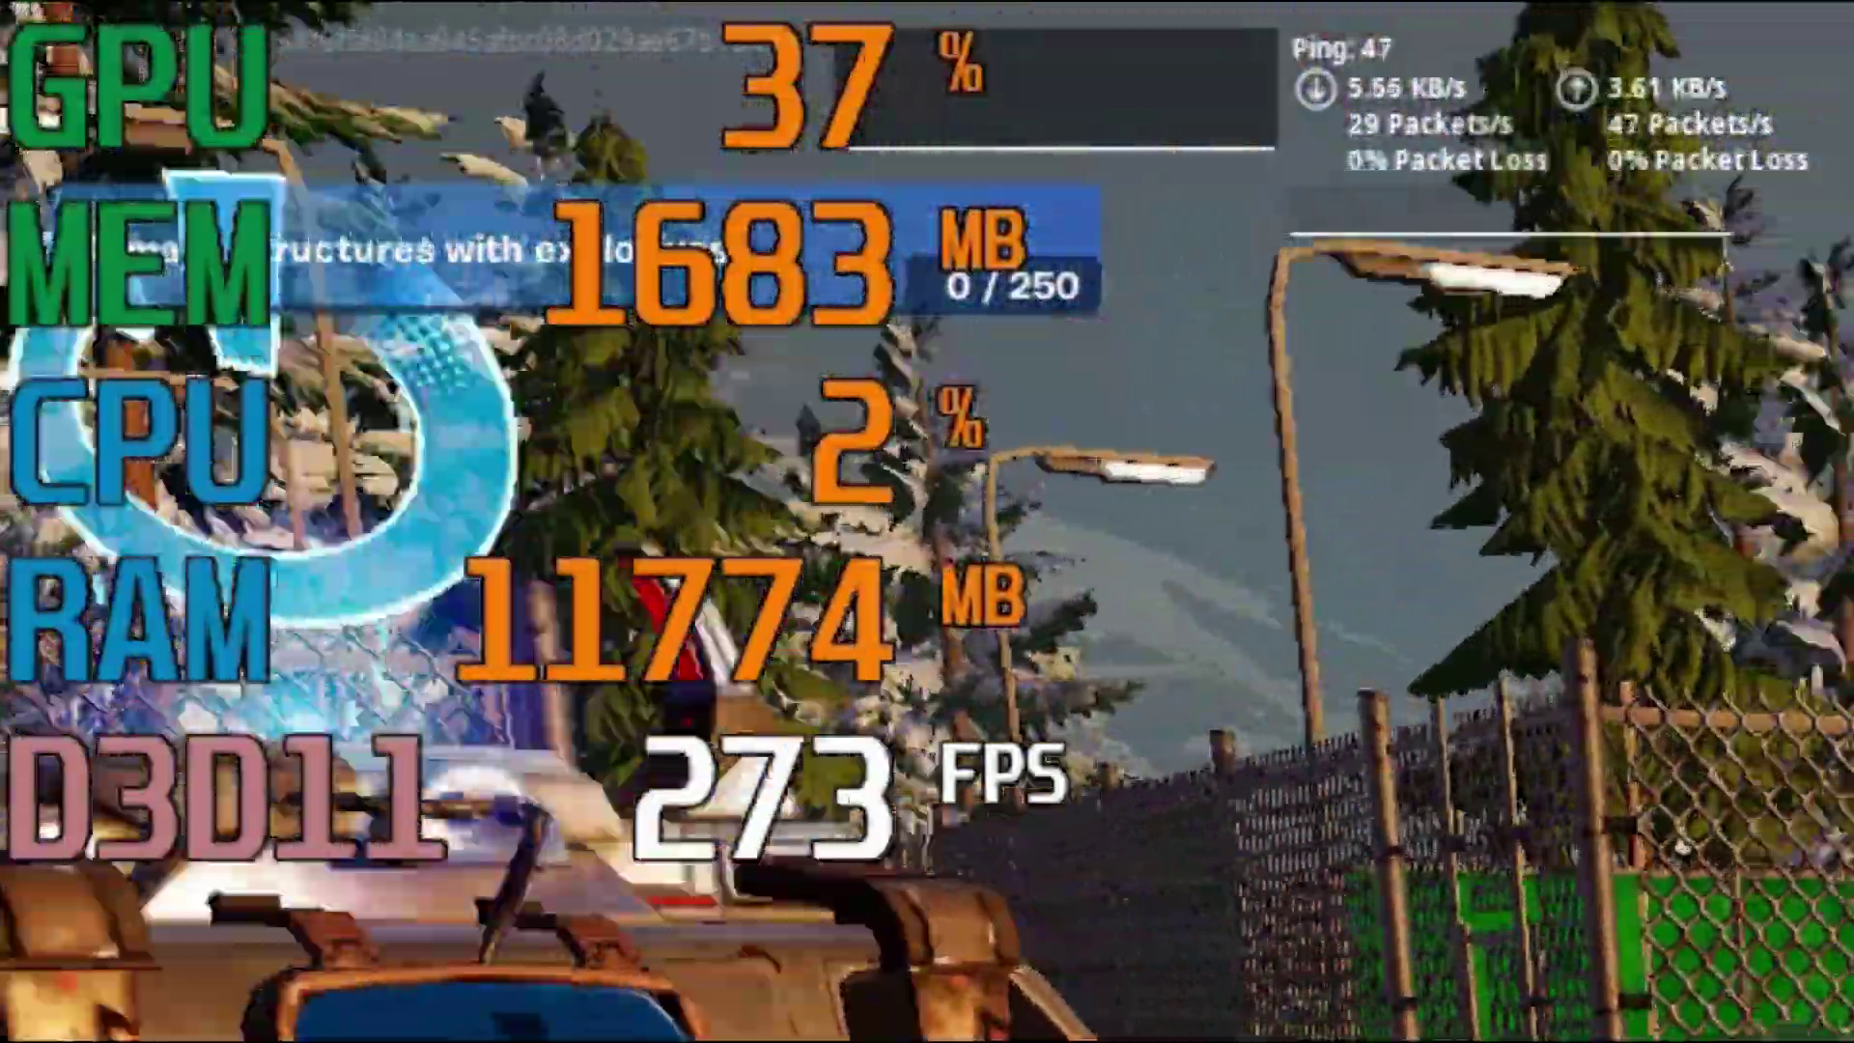
key(w)
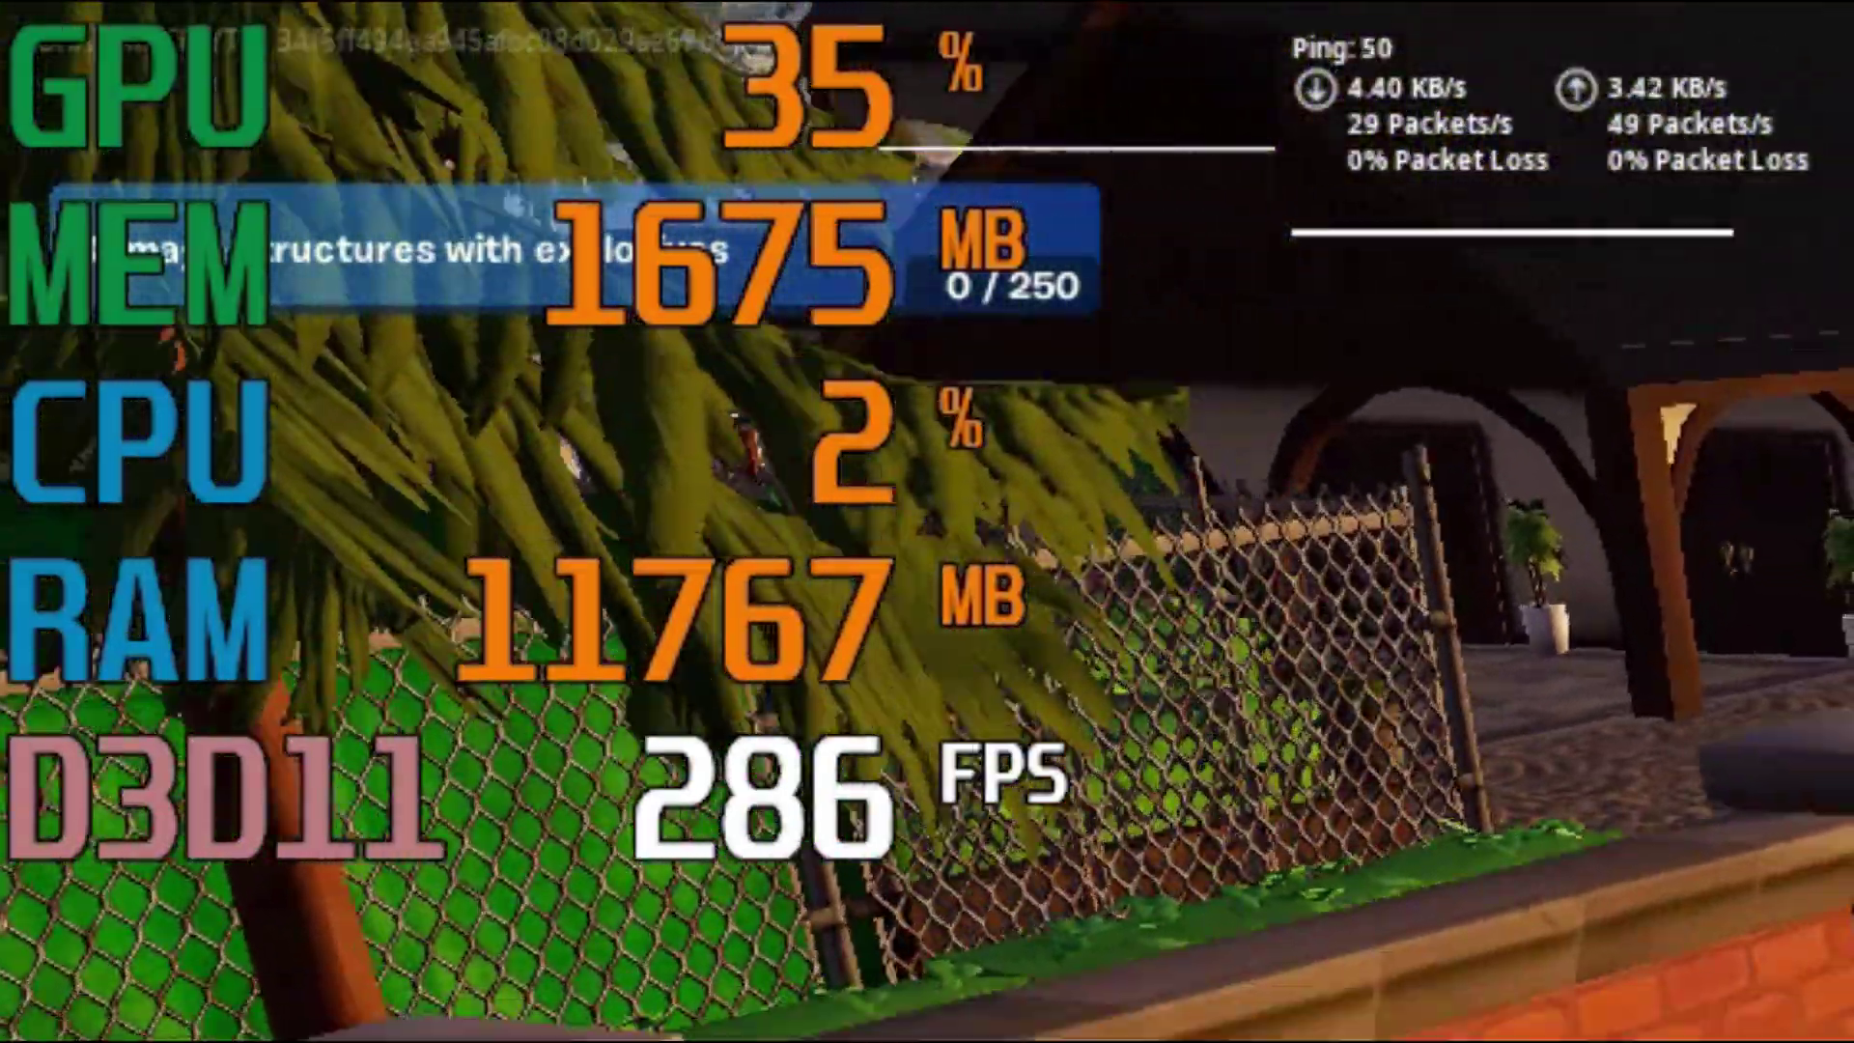
key(w)
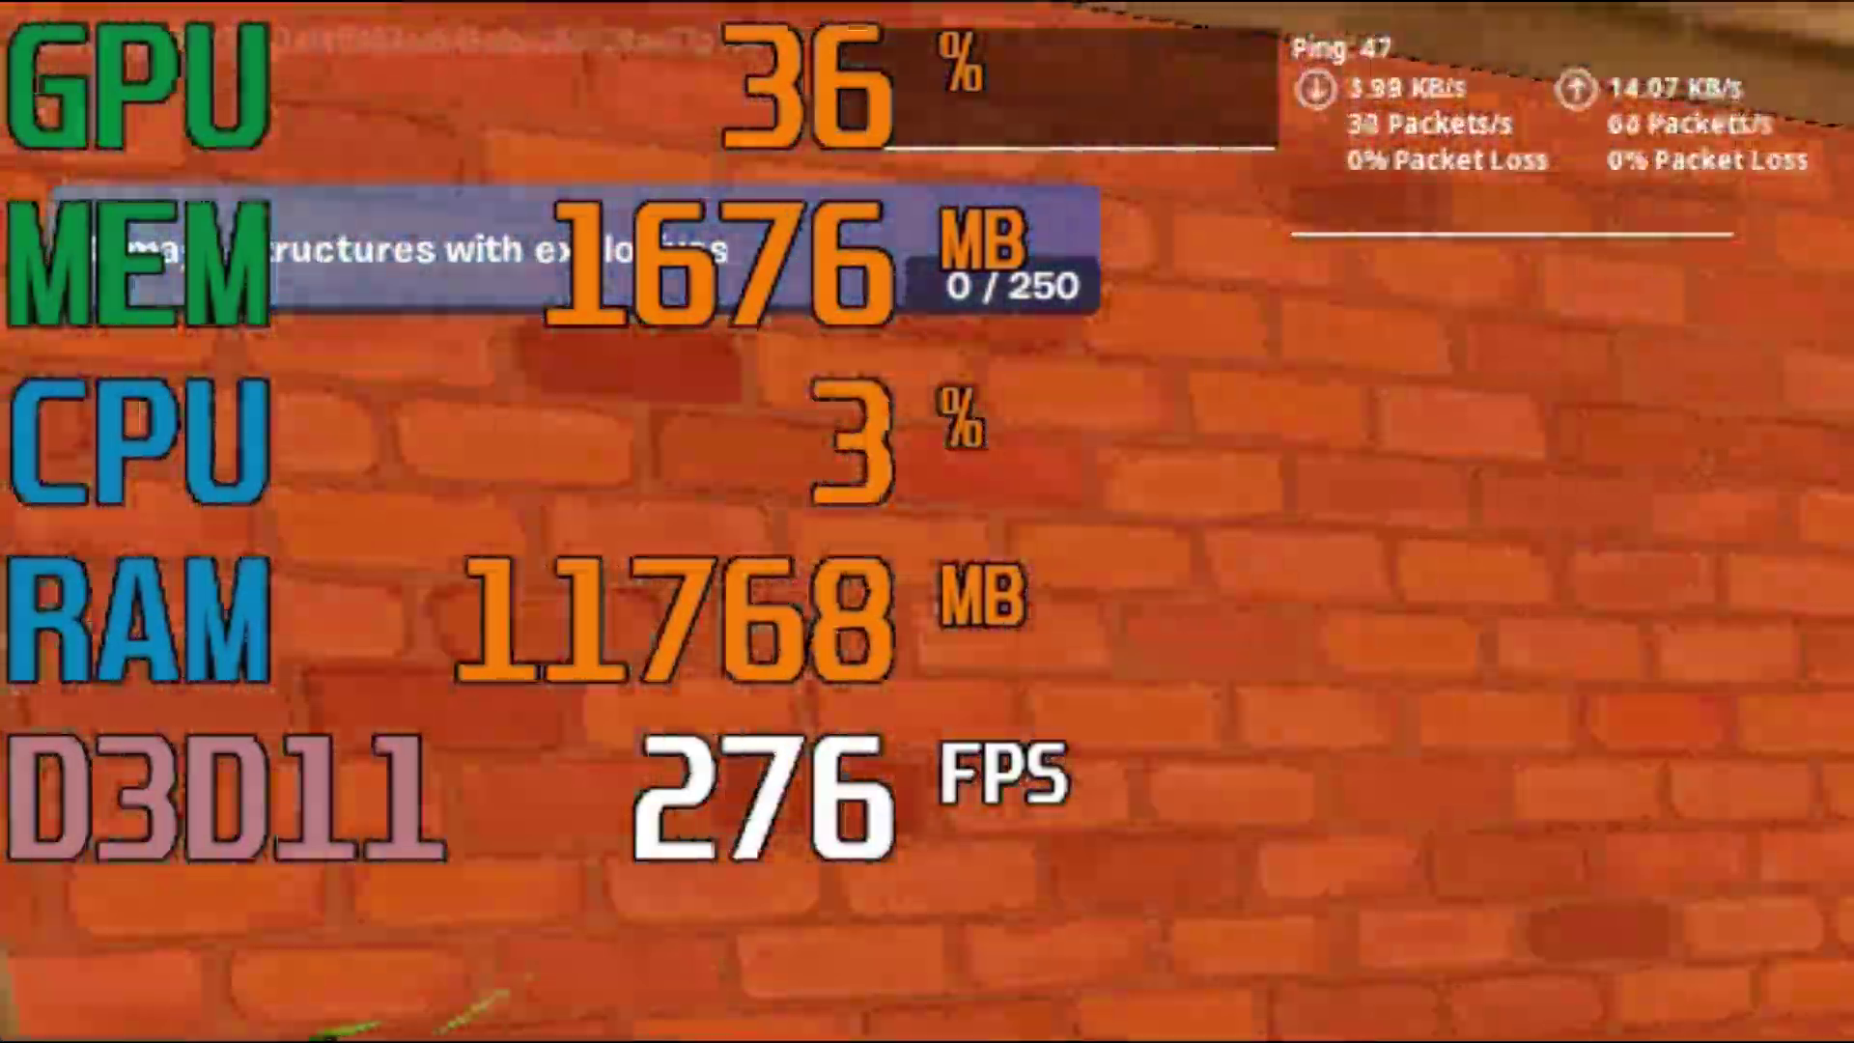
key(w)
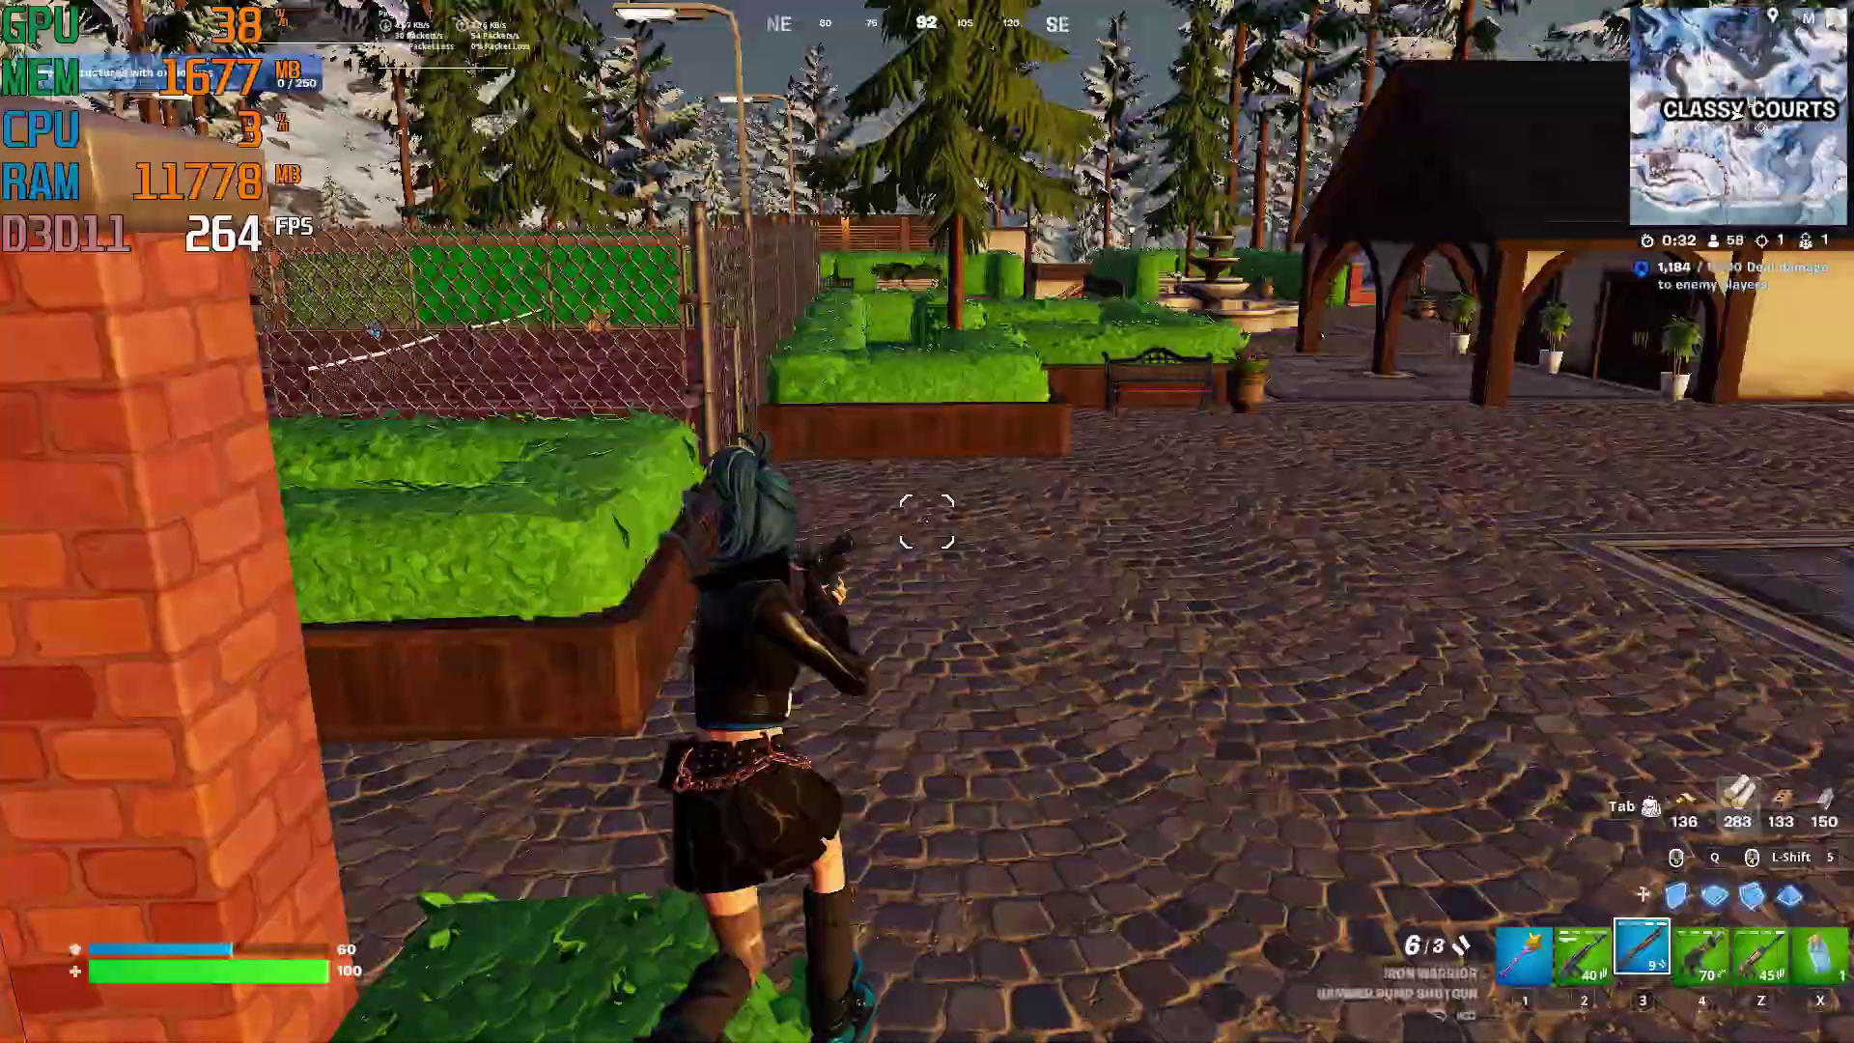
key(w)
key(z)
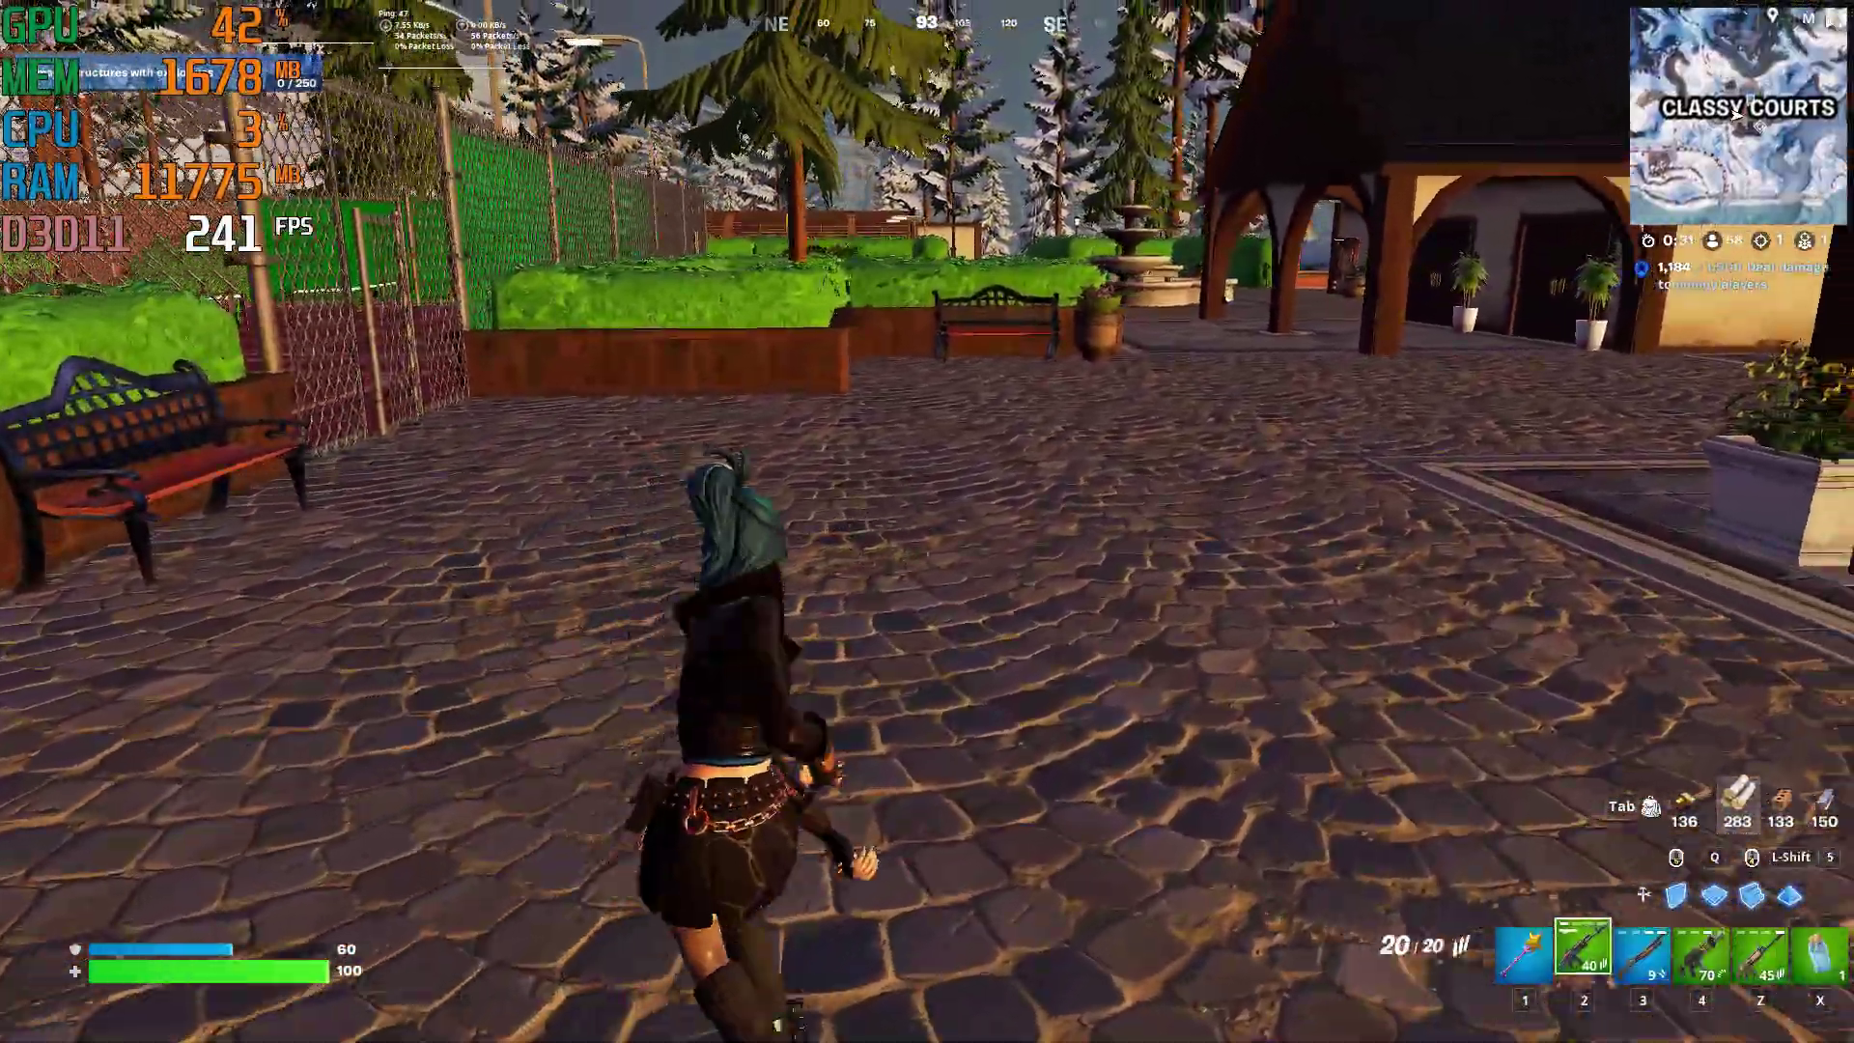
key(w)
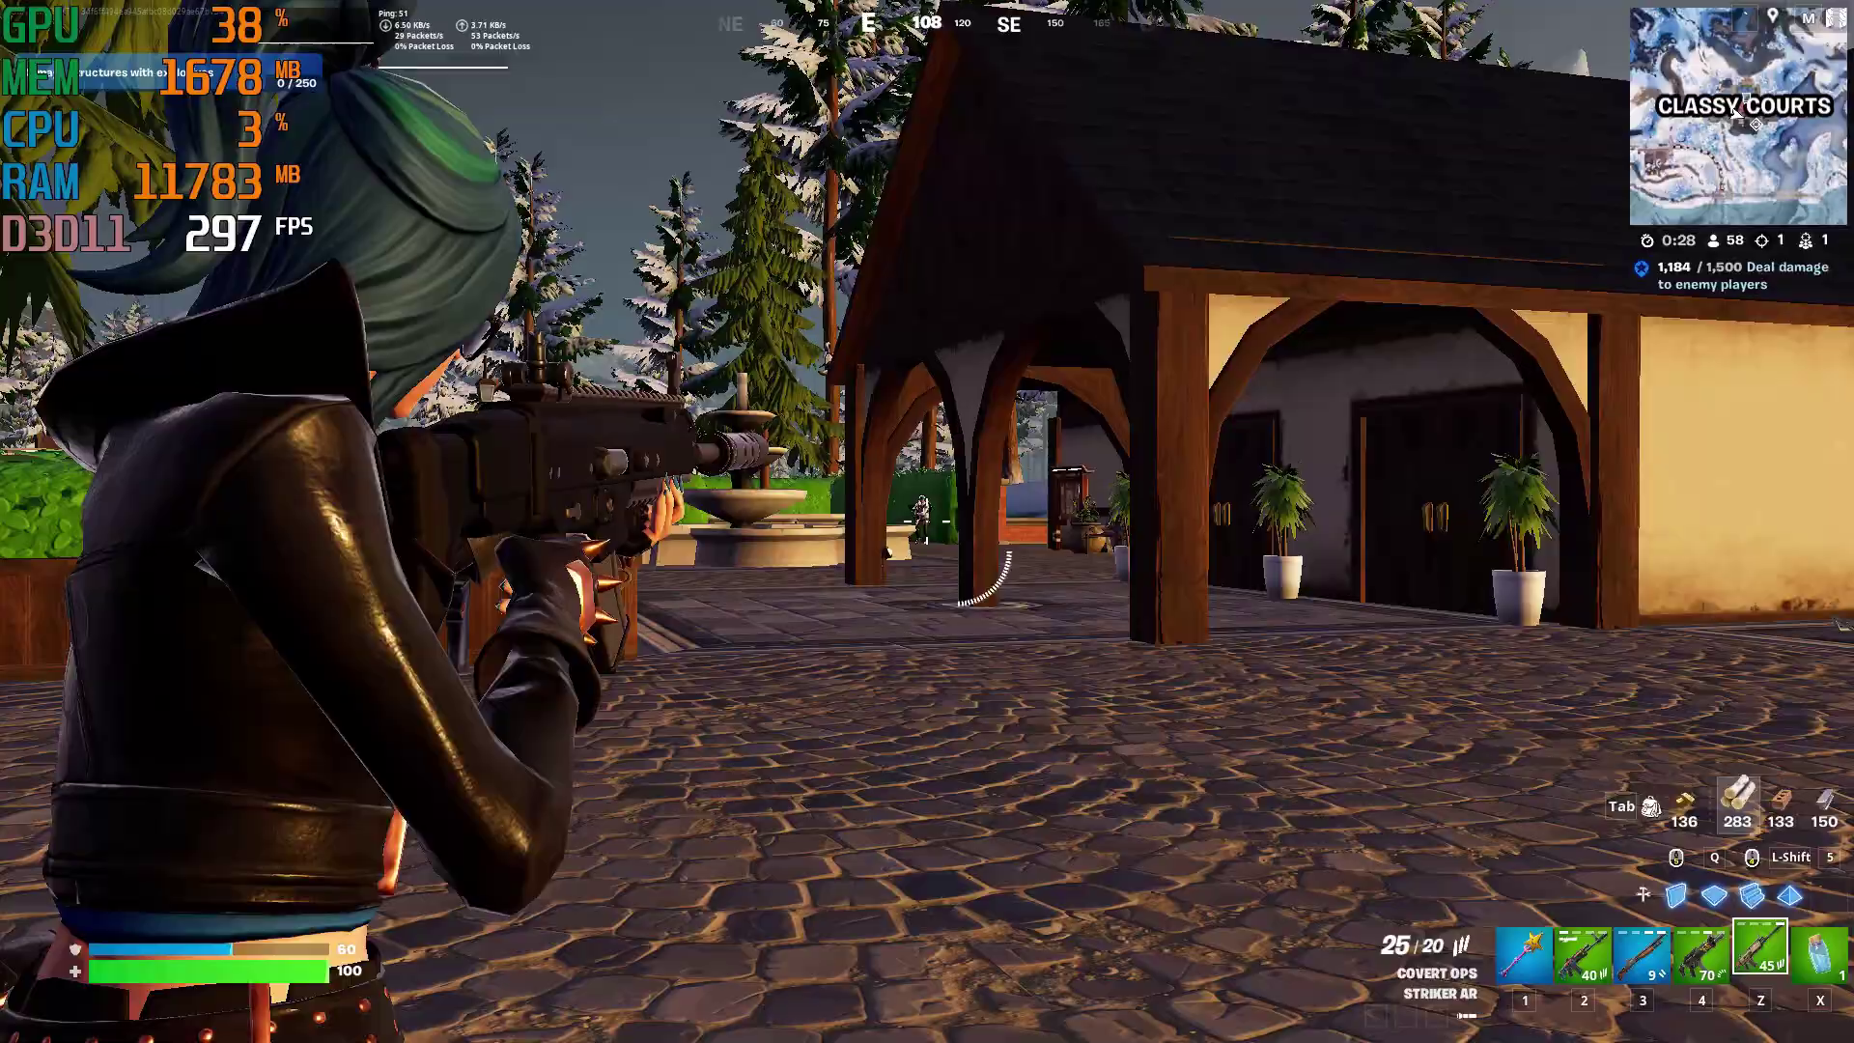
click(927, 531)
click(927, 531)
key(w)
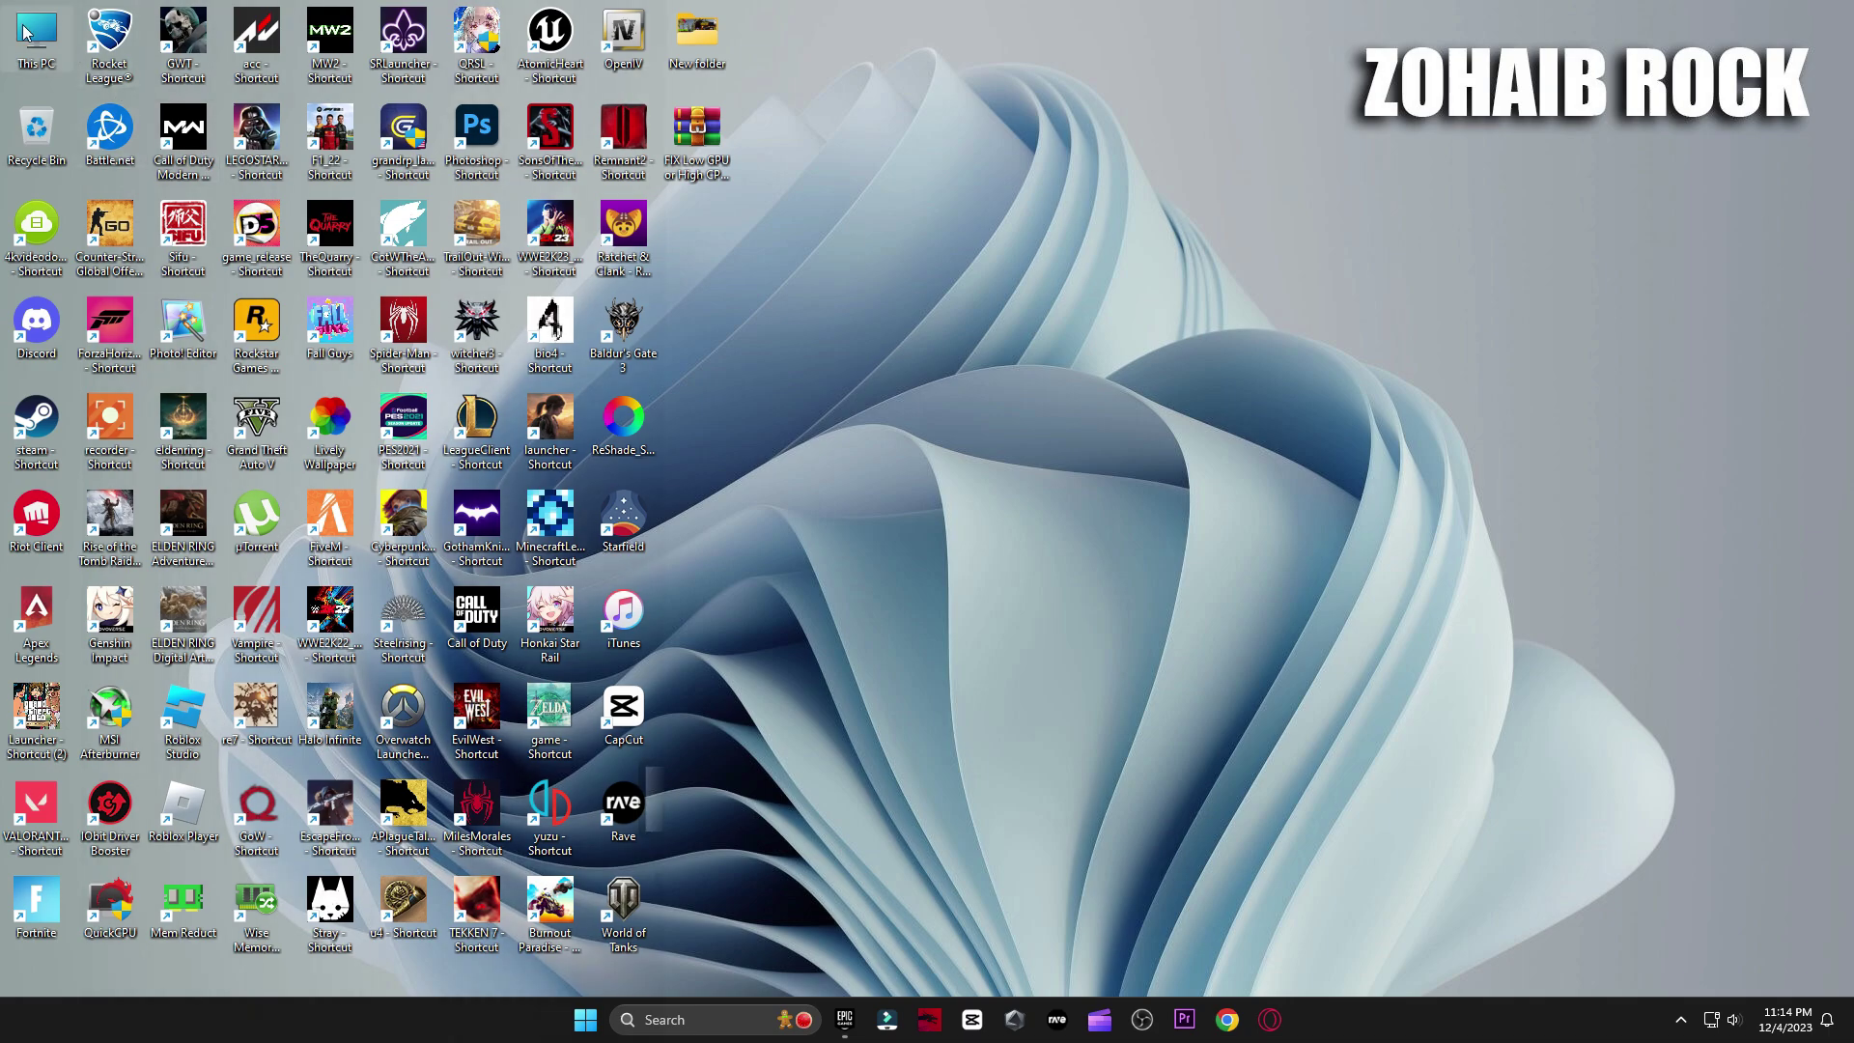
Step: Open the computer's management console from This PC and show its Device Manager
right_click(24, 33)
click(90, 275)
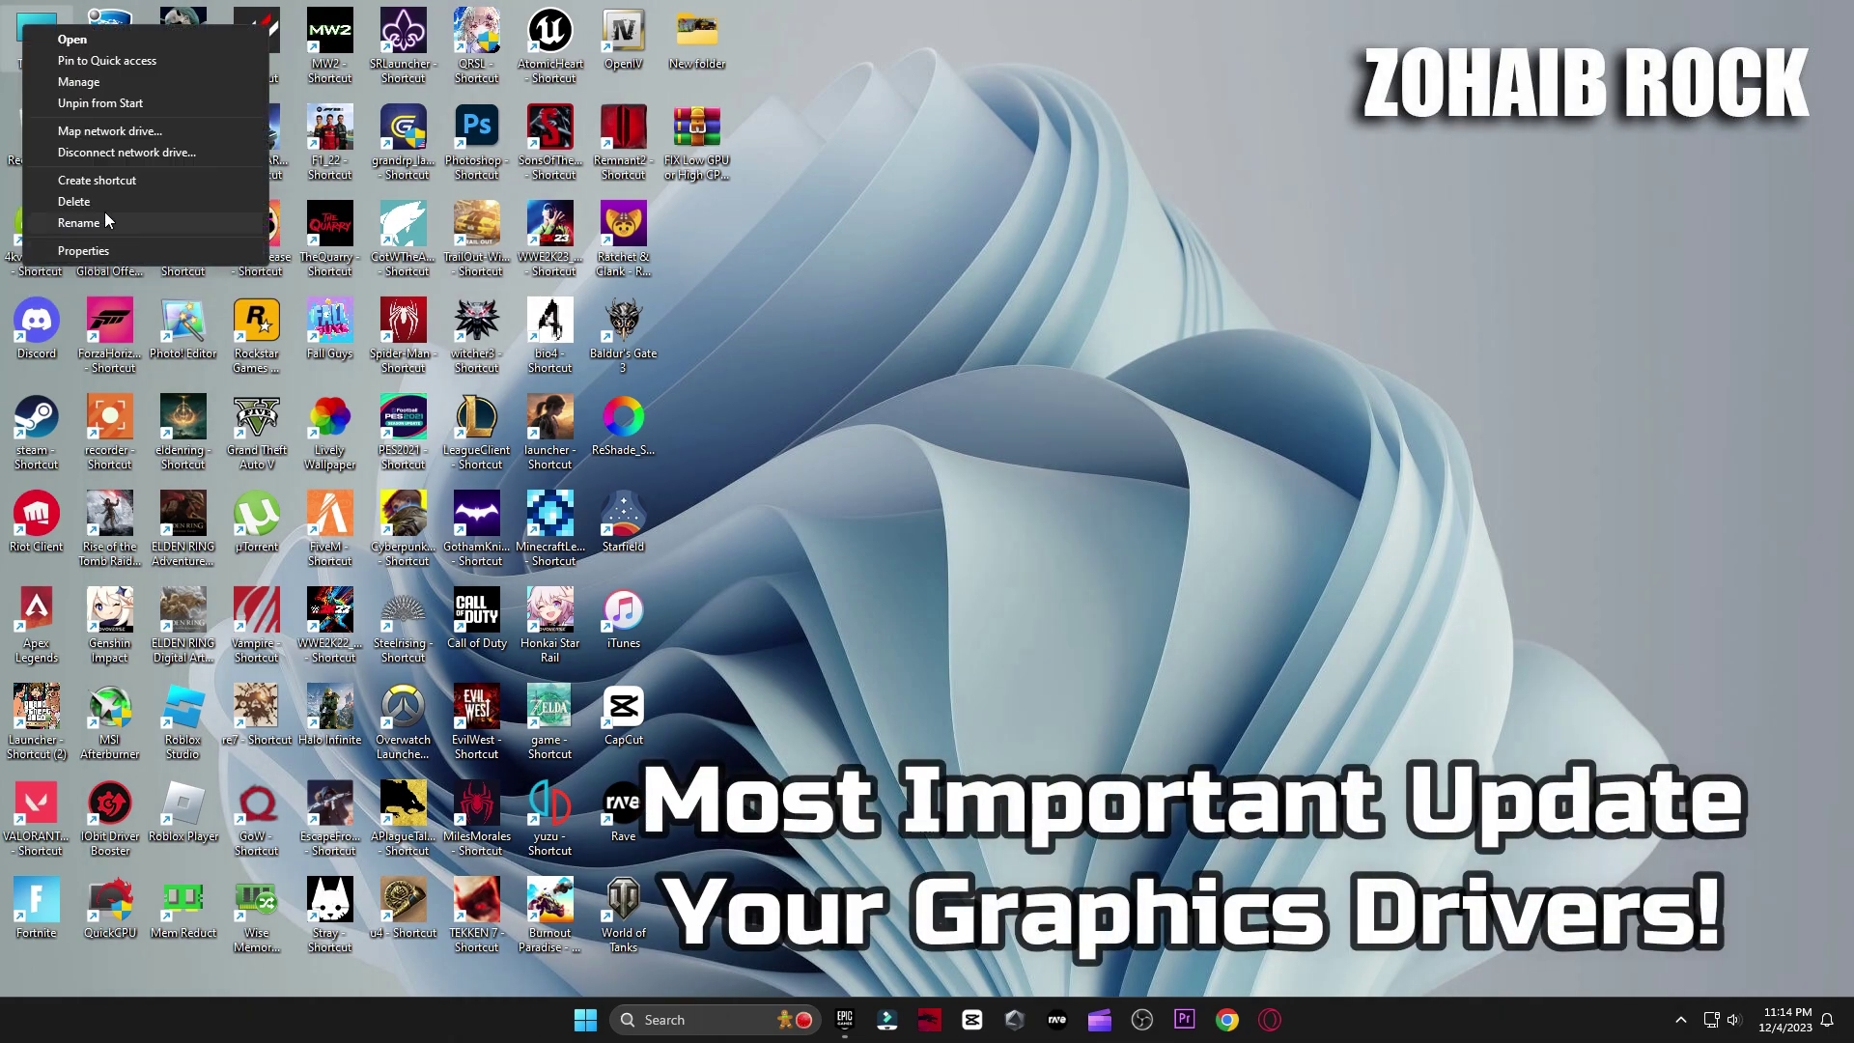
click(85, 82)
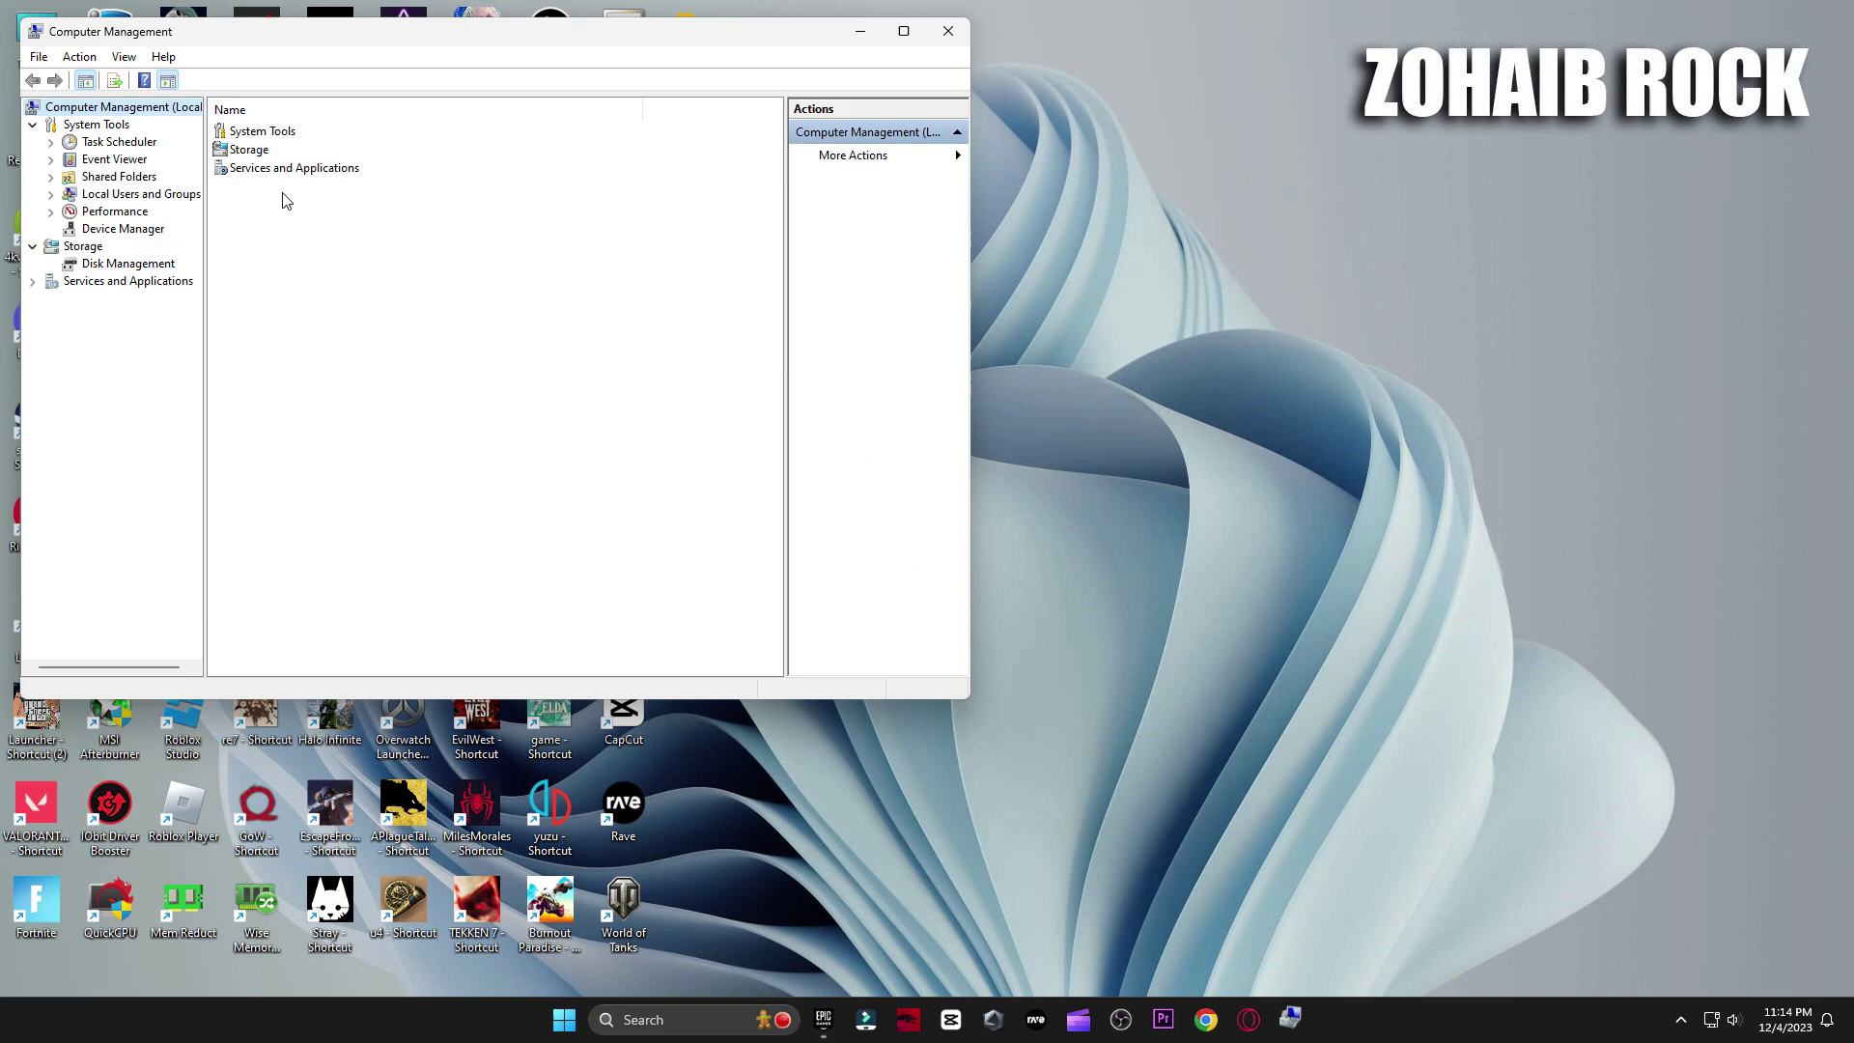
click(123, 229)
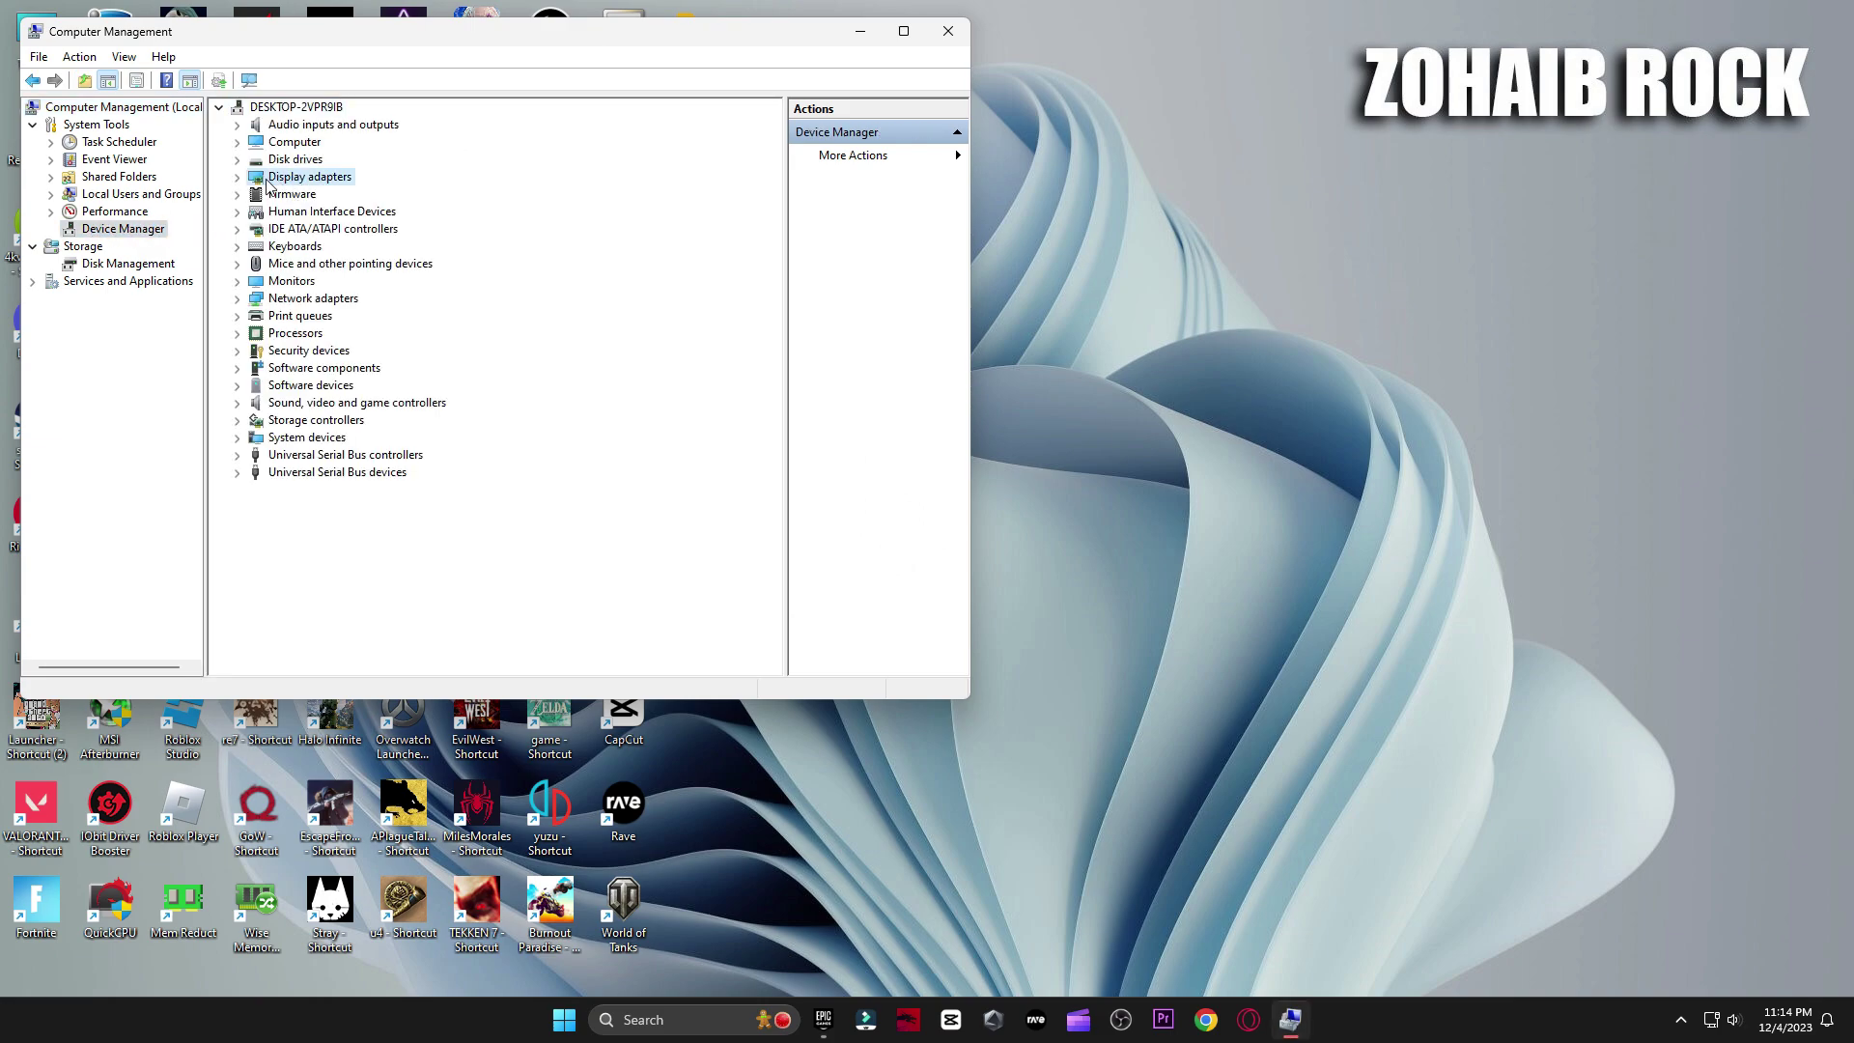
Step: Run an automatic driver search for the NVIDIA GeForce RTX 3070 display adapter and close the update wizard
click(239, 179)
right_click(361, 196)
click(391, 206)
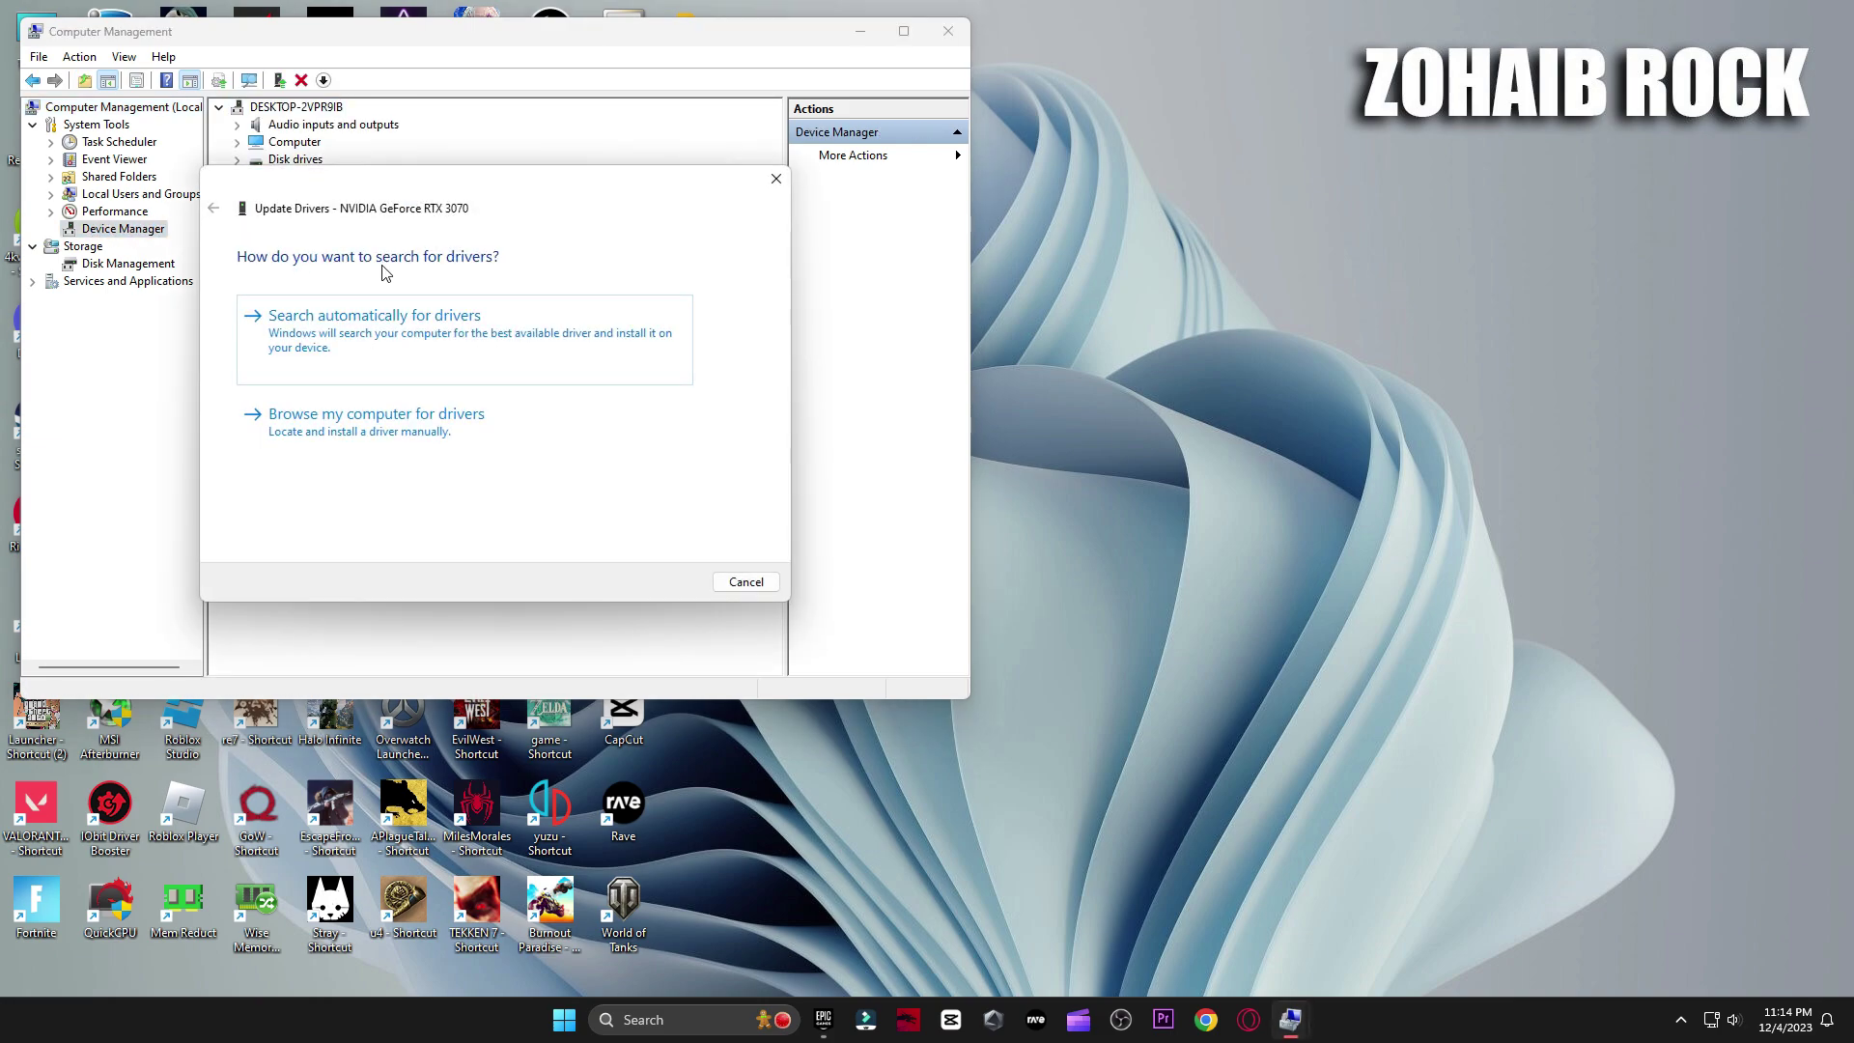
click(508, 325)
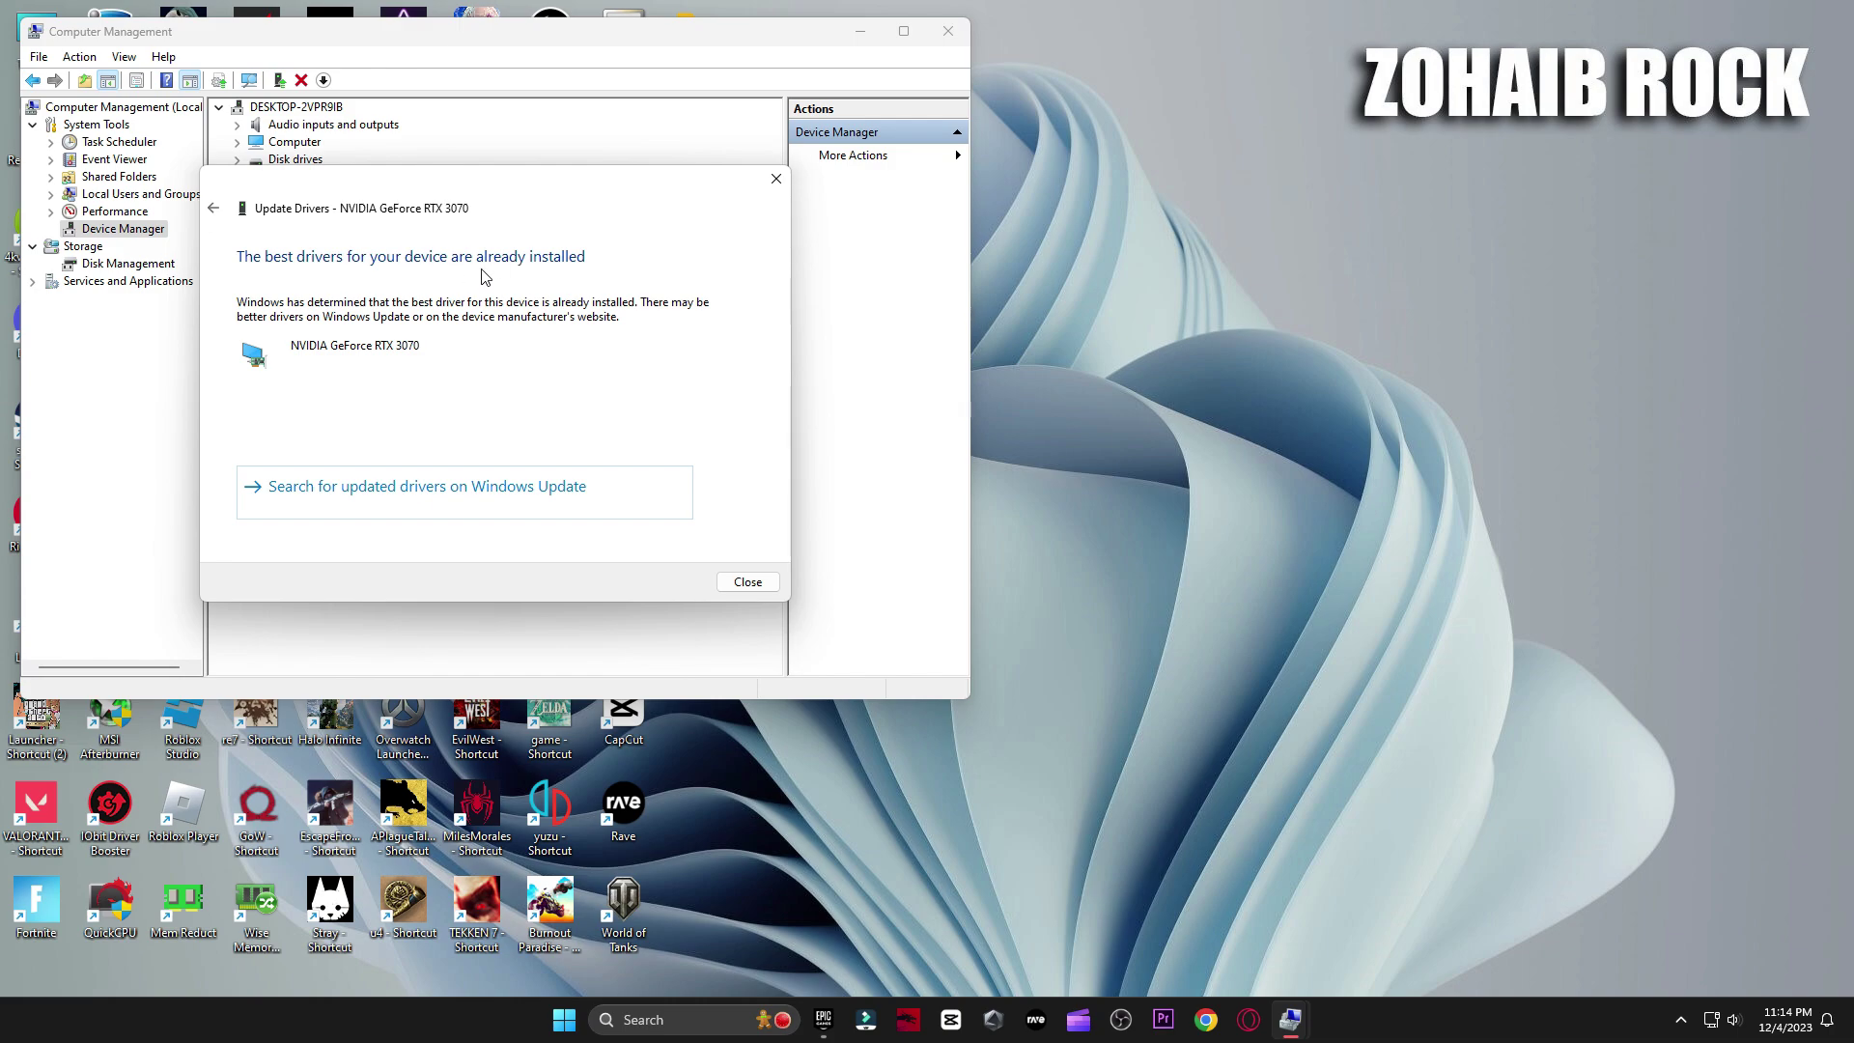
click(775, 181)
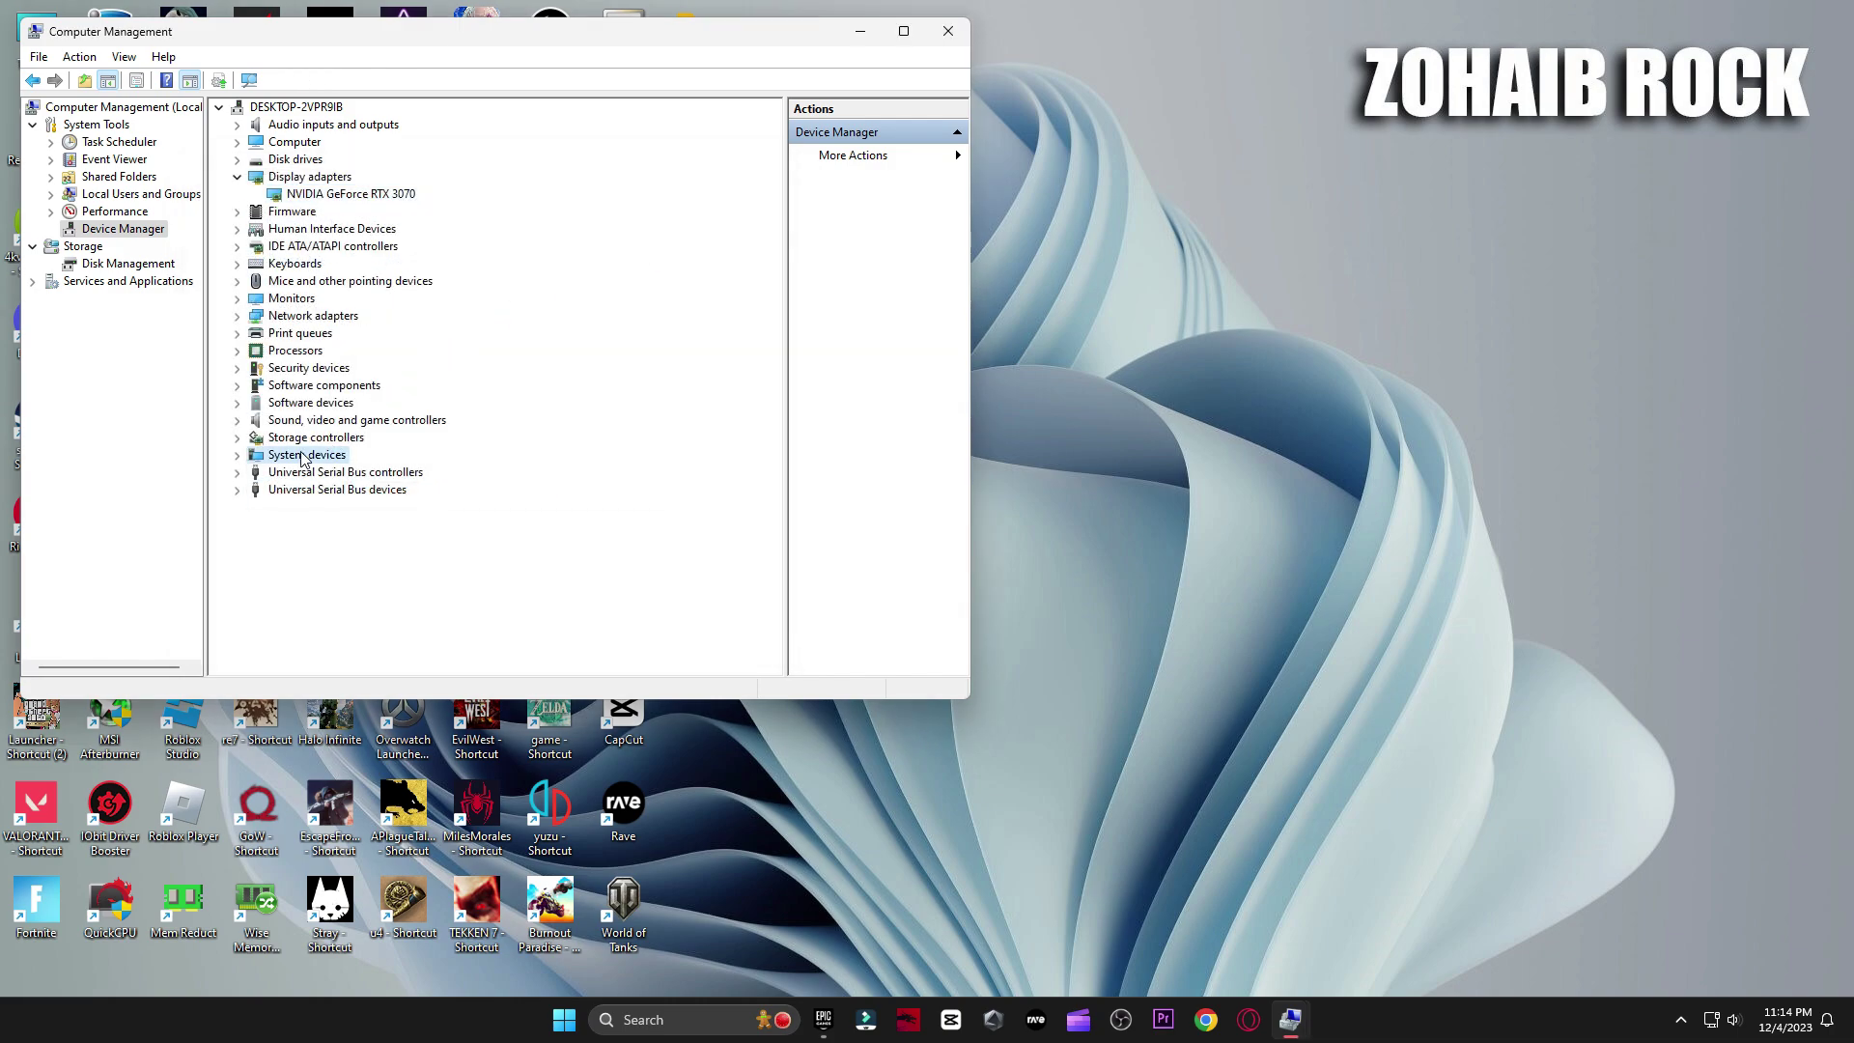
Step: Disable the High precision event timer under System devices and close Computer Management
click(237, 455)
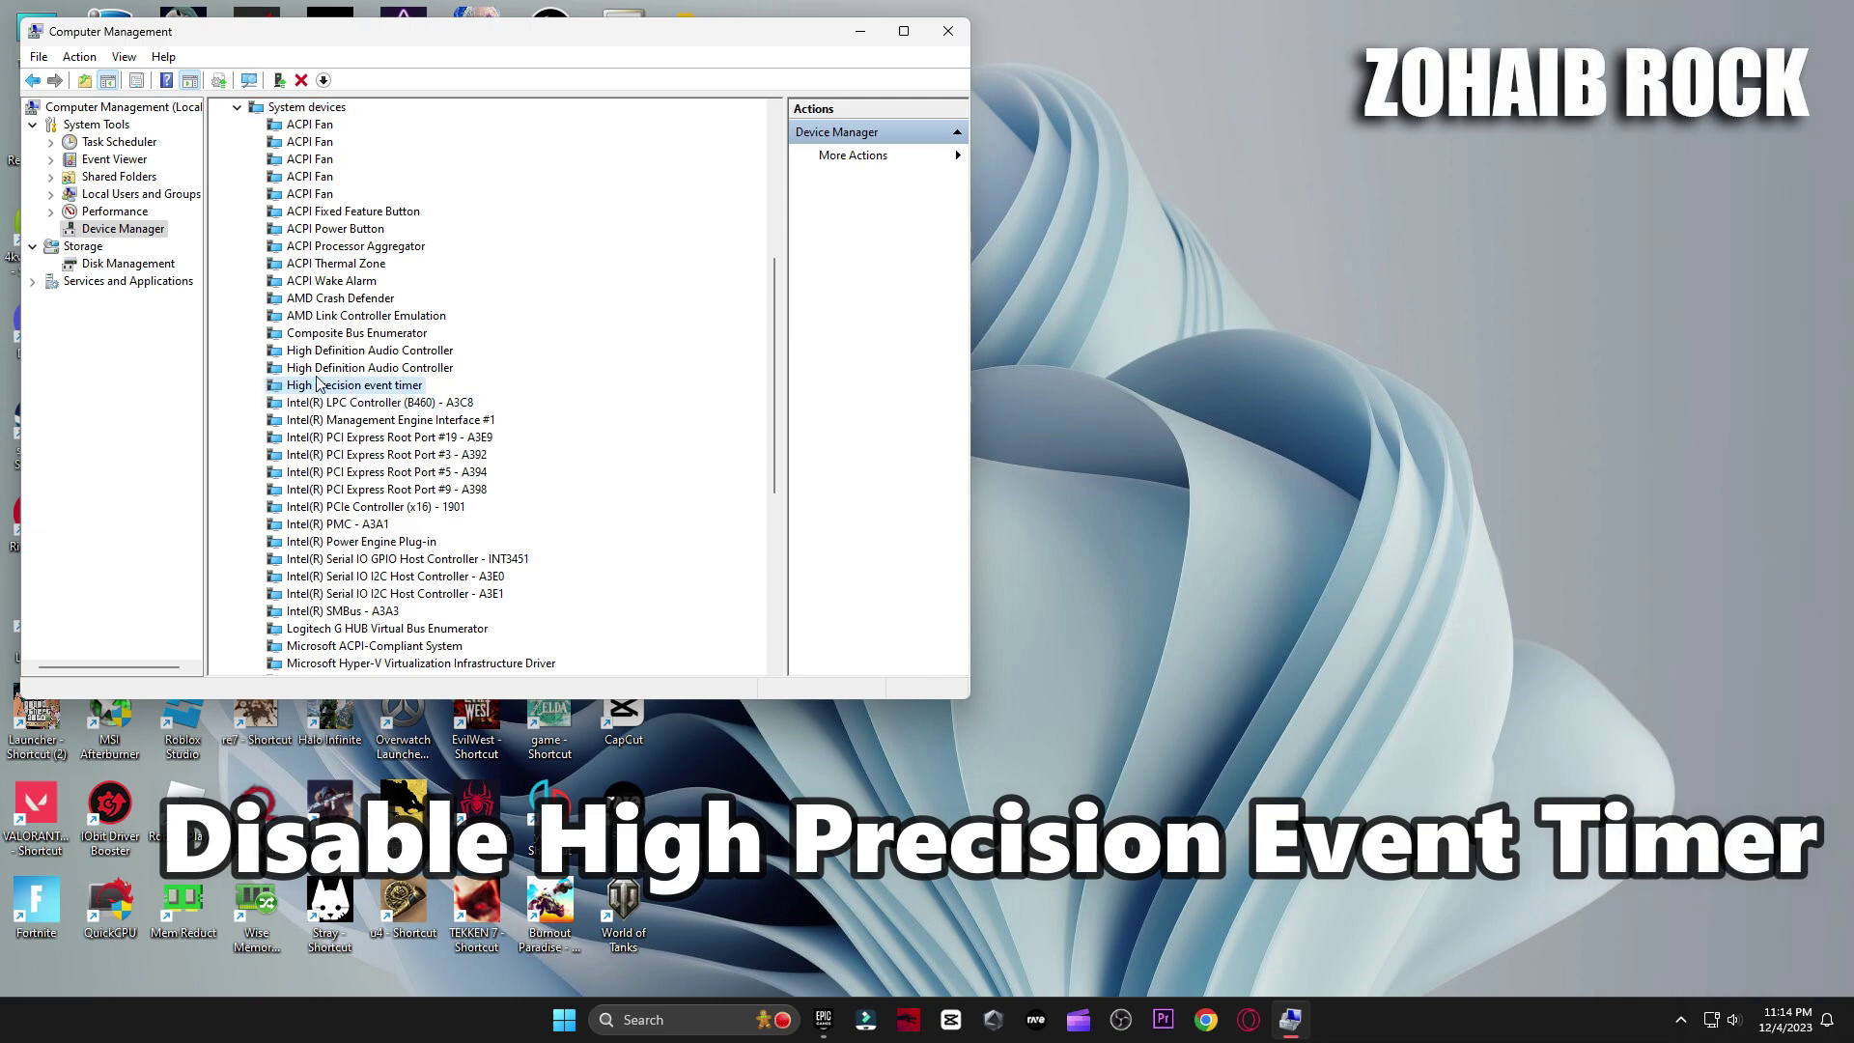
right_click(361, 390)
click(405, 414)
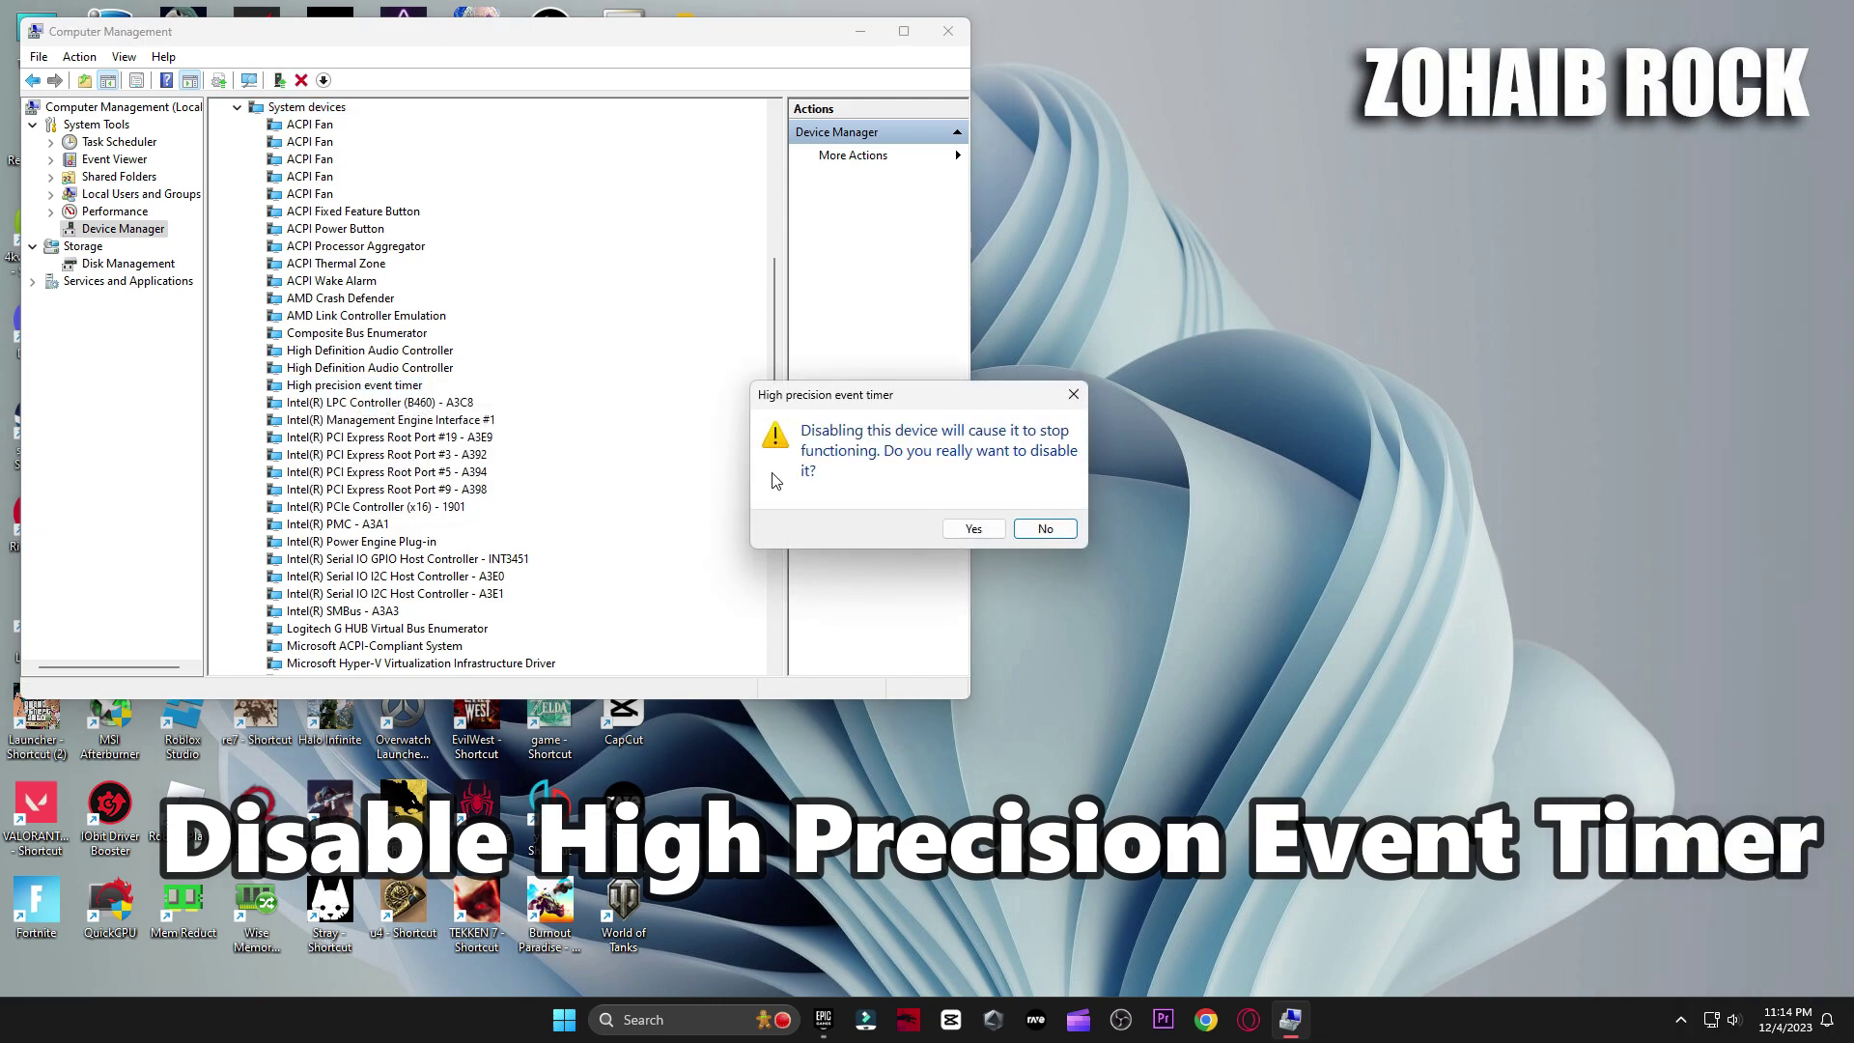
click(977, 533)
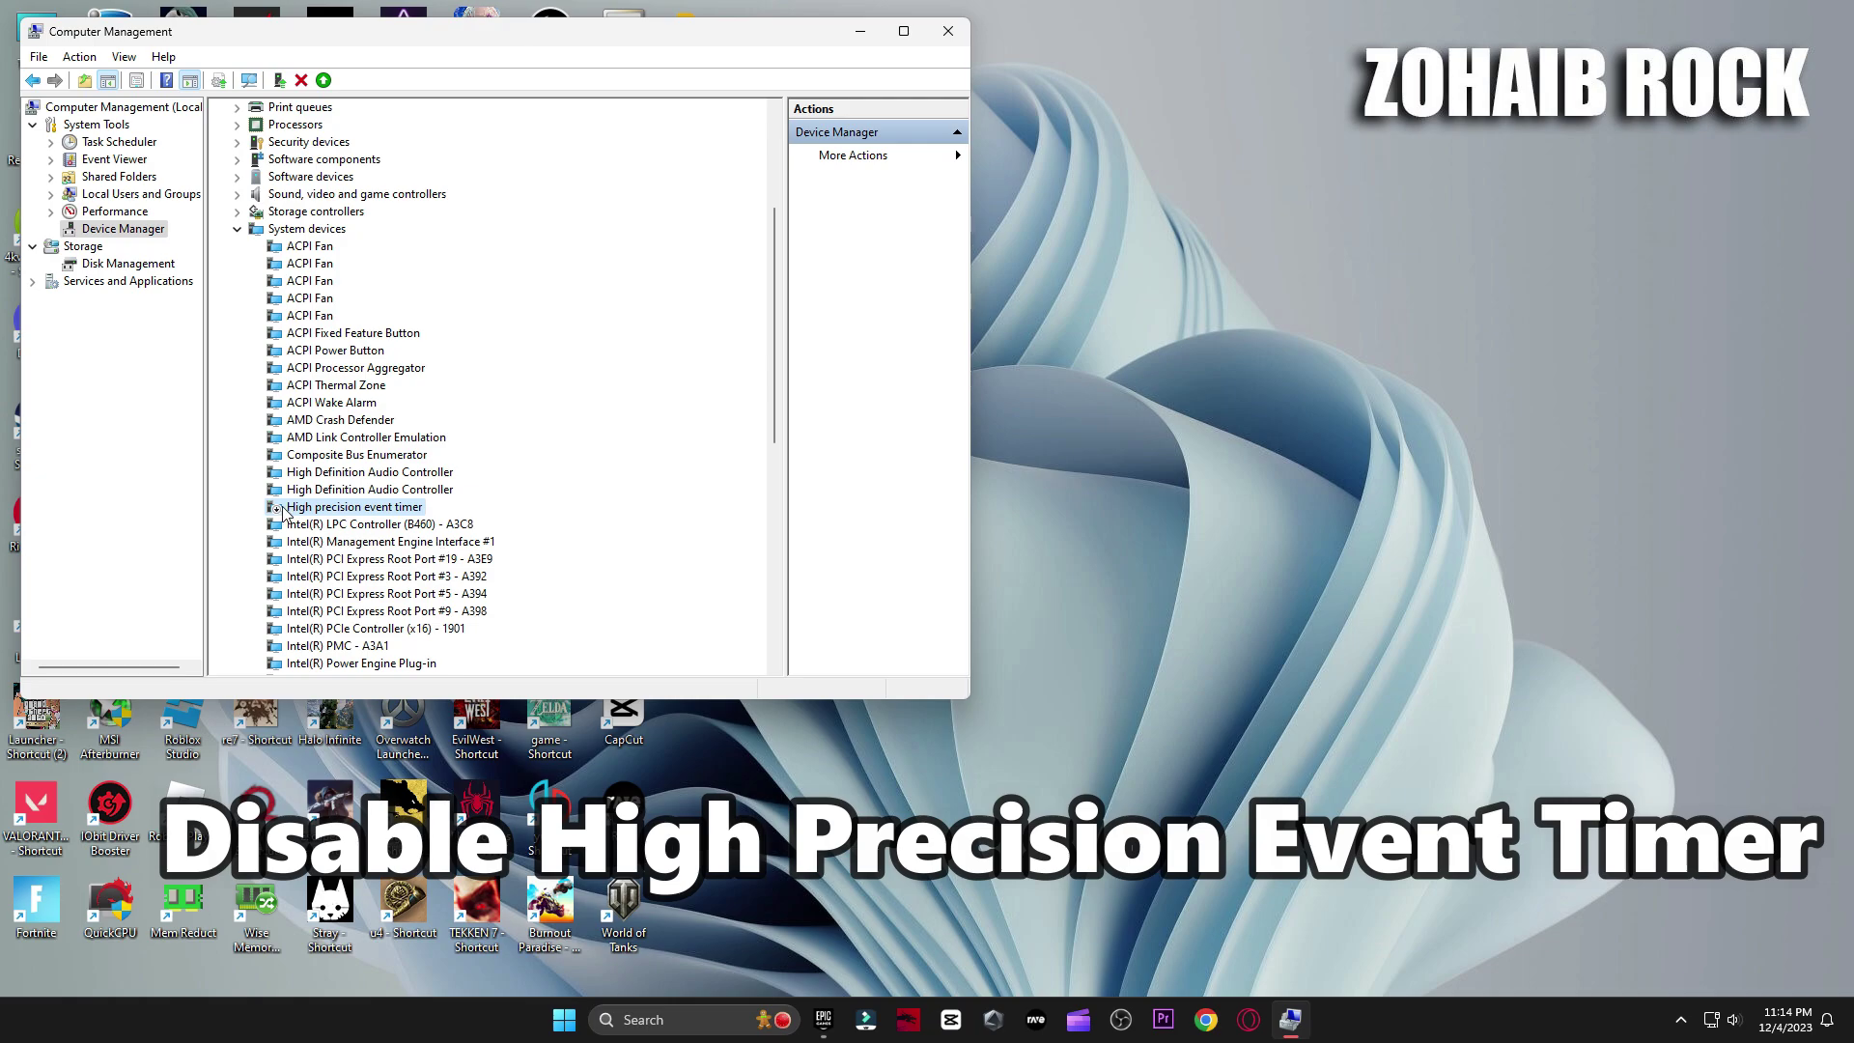
click(948, 31)
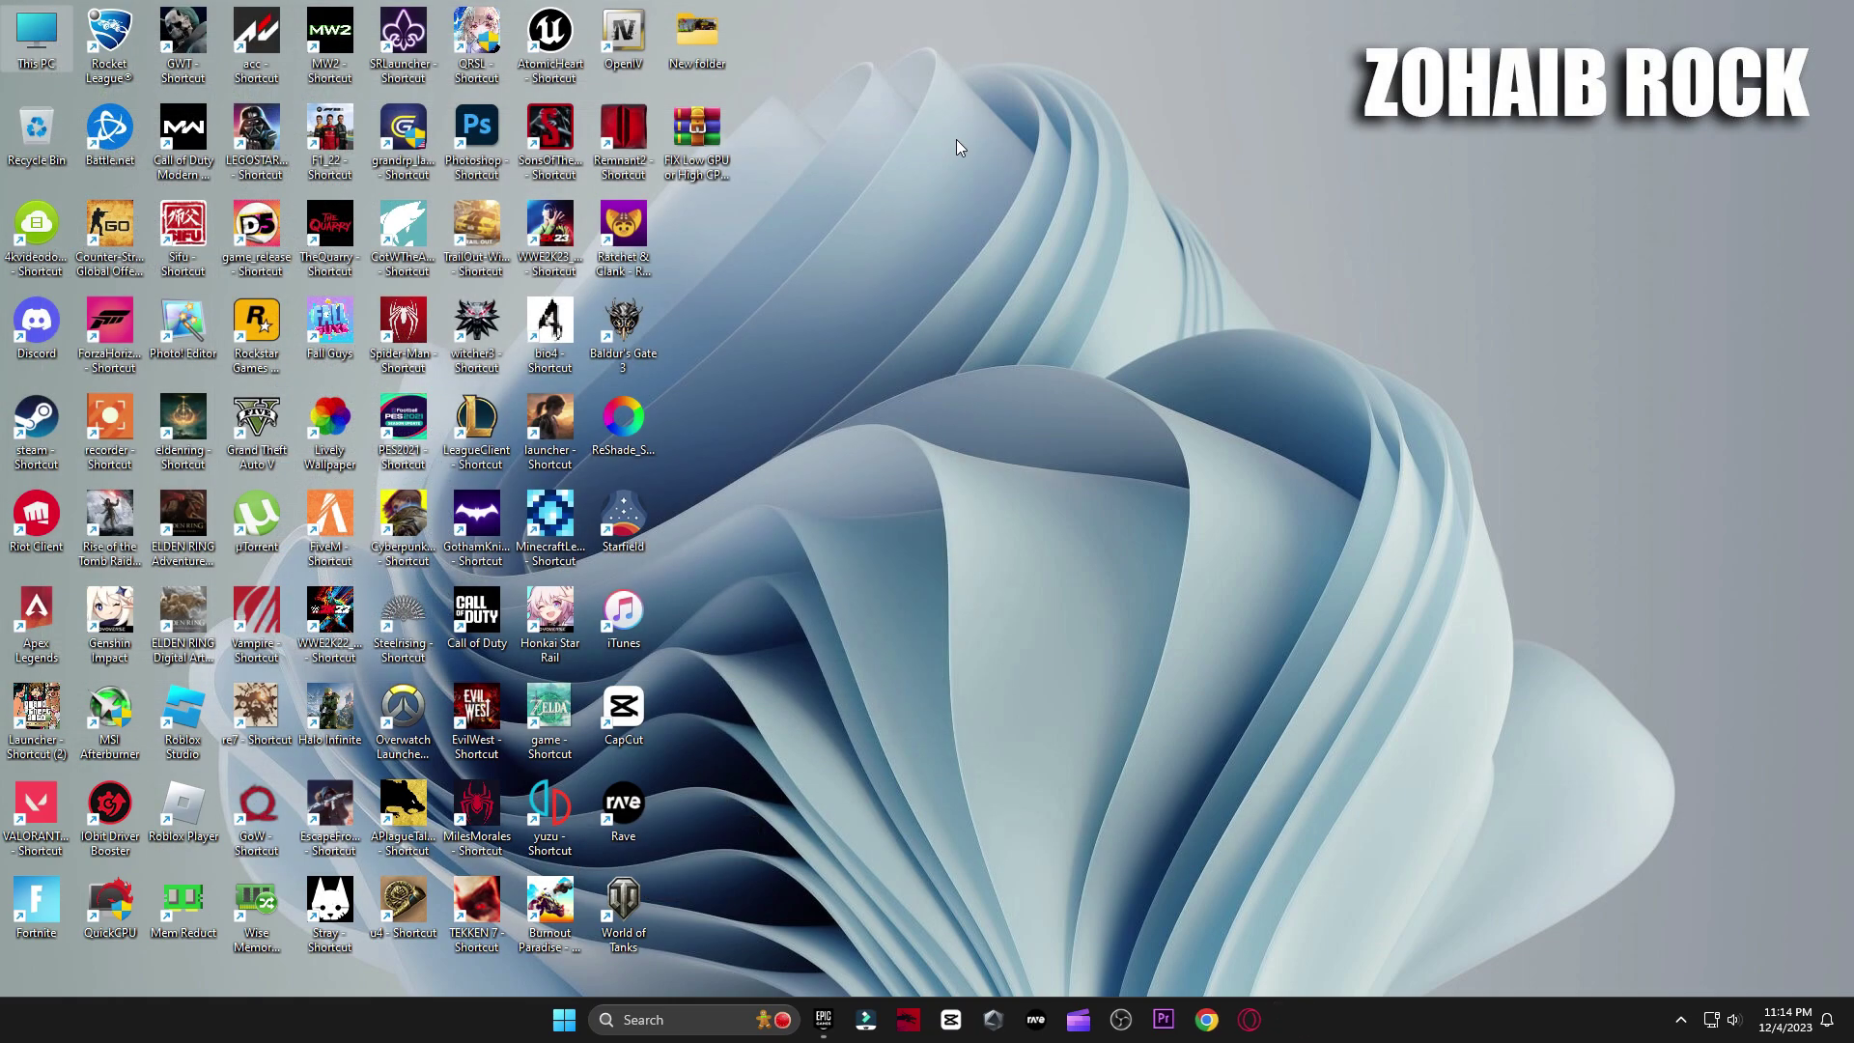
Step: Move the low GPU / high CPU usage fix archive to an empty desktop area and extract it there with WinRAR
drag(715, 246, 1093, 257)
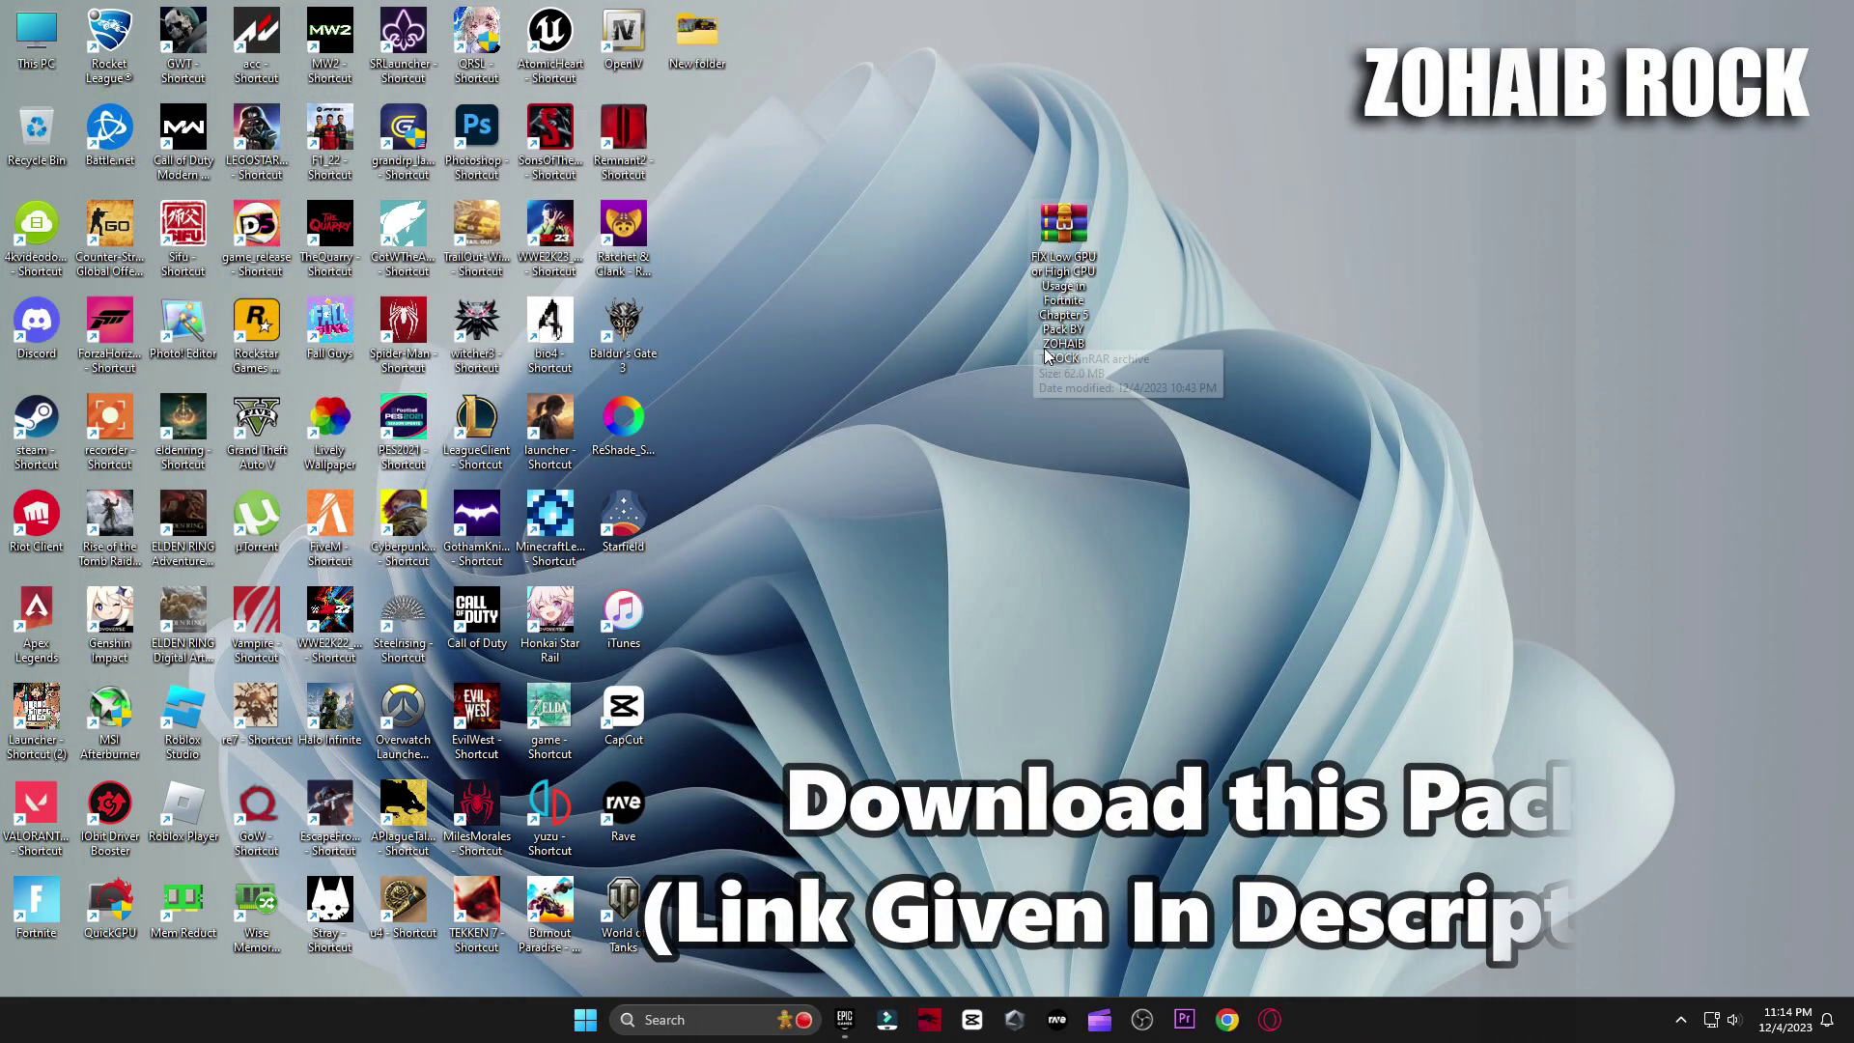
right_click(1062, 254)
mouse_move(1157, 605)
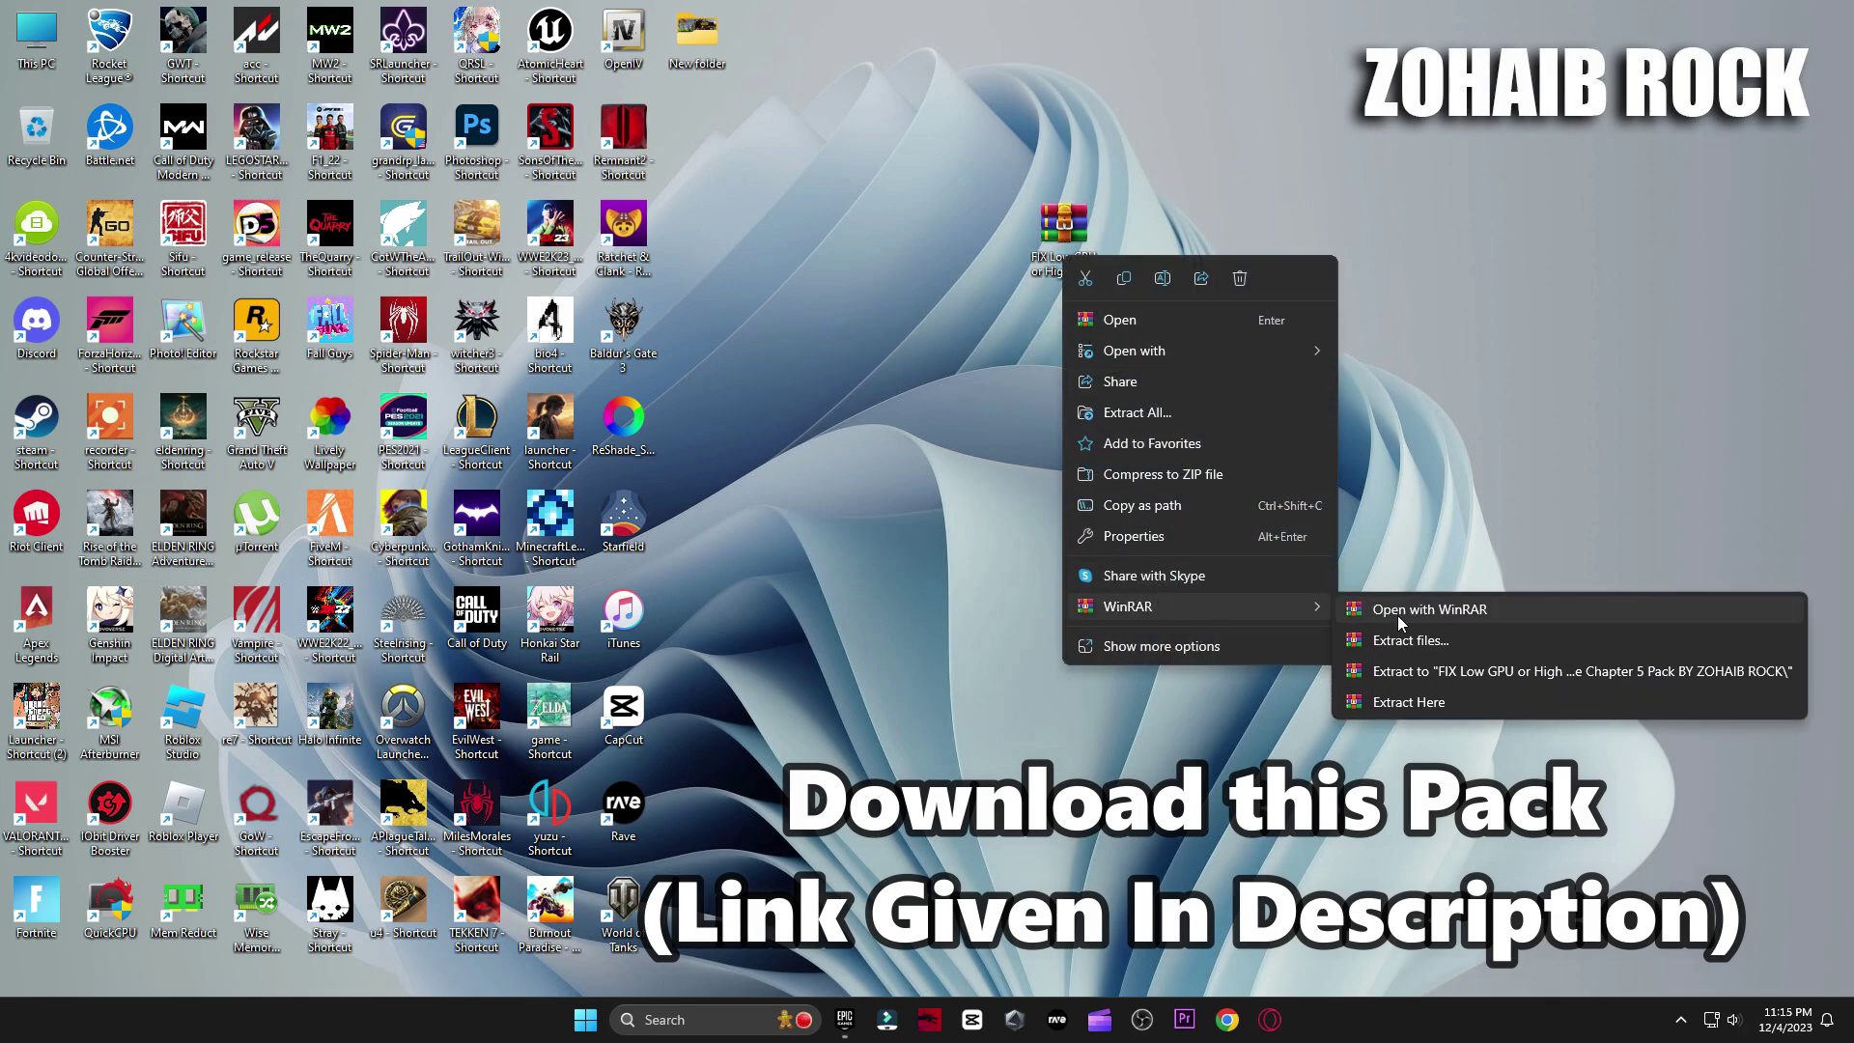
click(1398, 696)
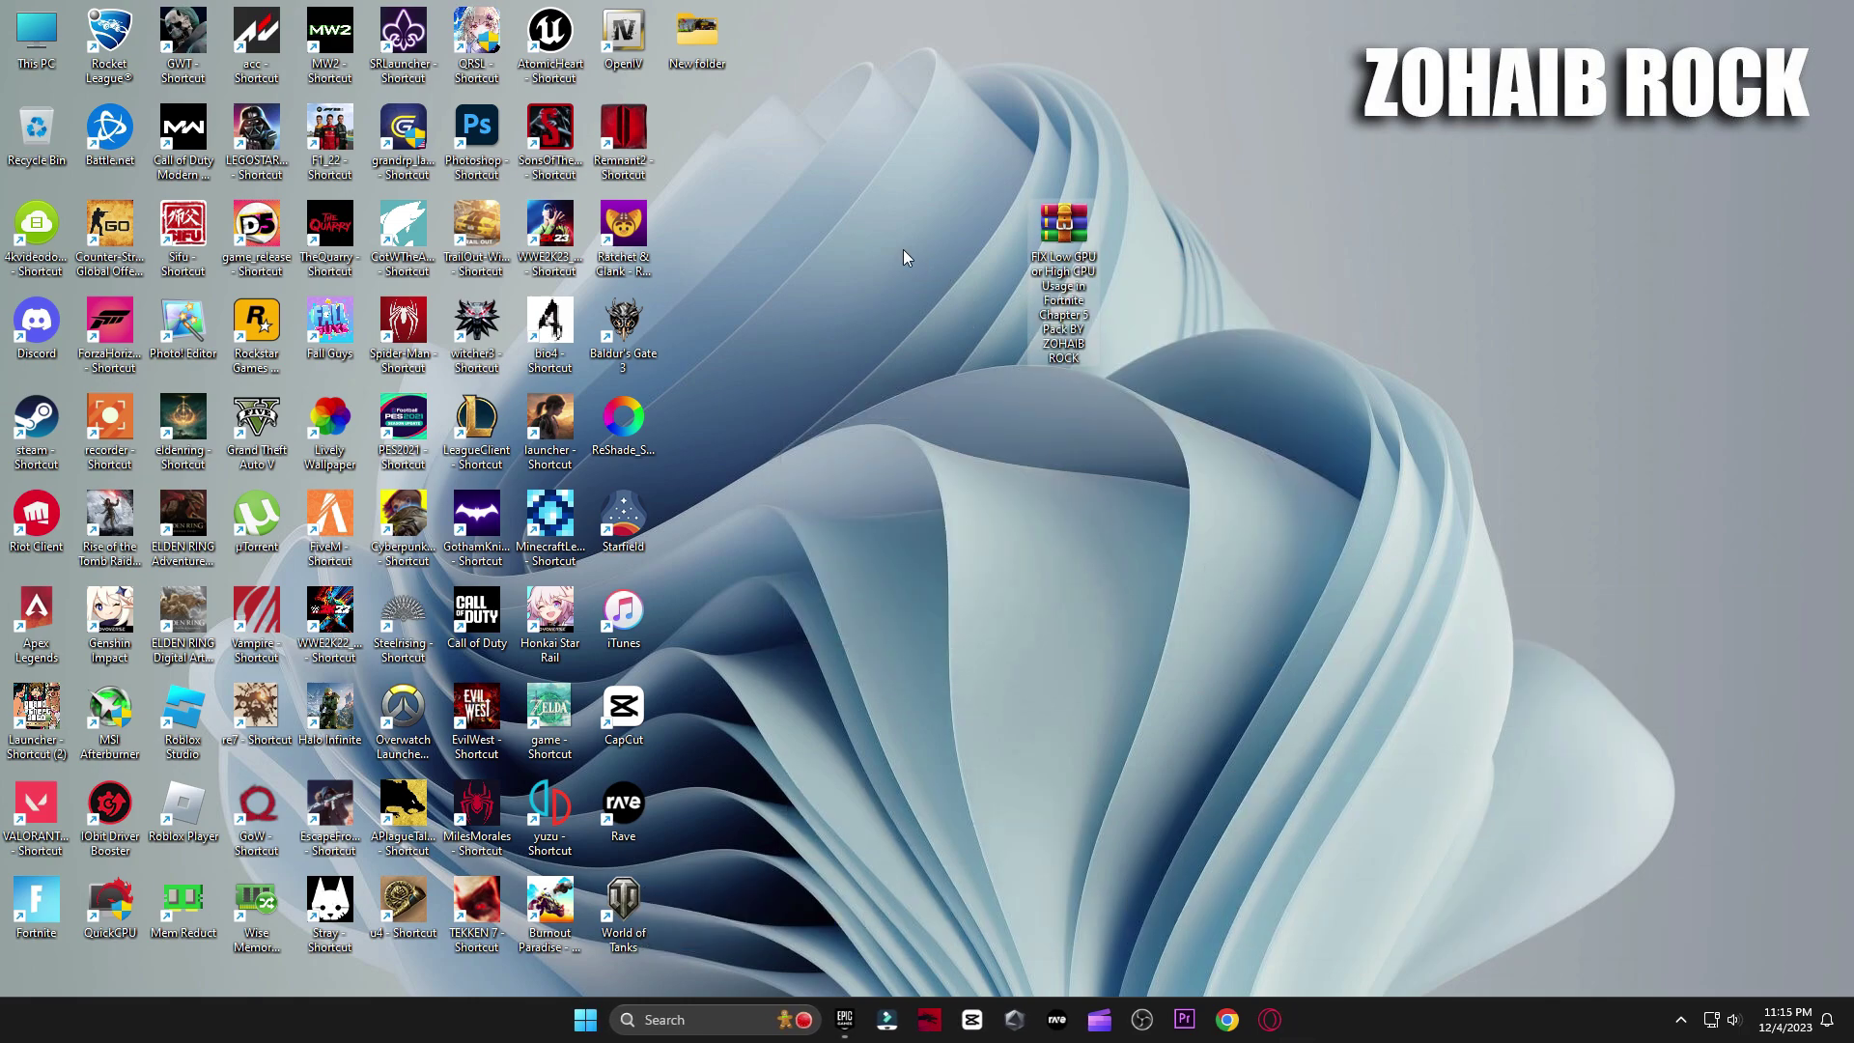
Step: Place the extracted pack folder beside its archive and open the 64bit folder inside Quick-CPU
drag(715, 143, 1000, 259)
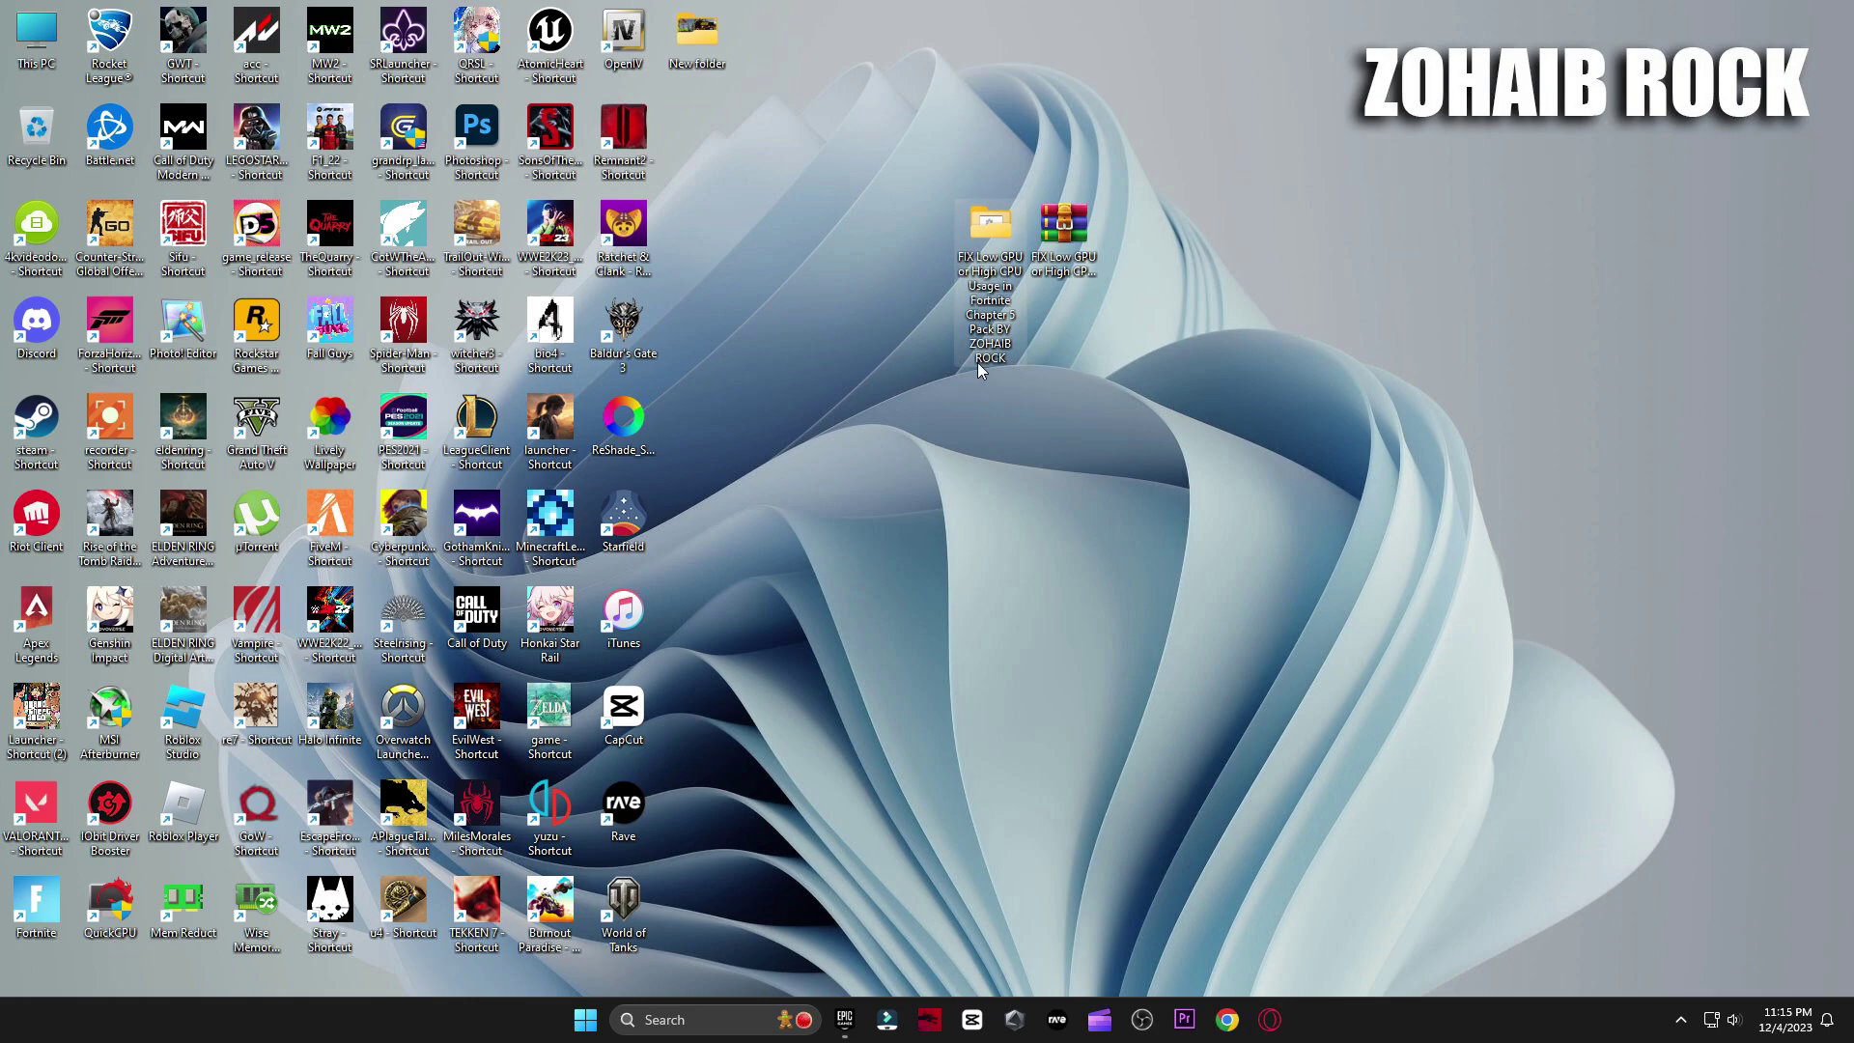
double_click(970, 232)
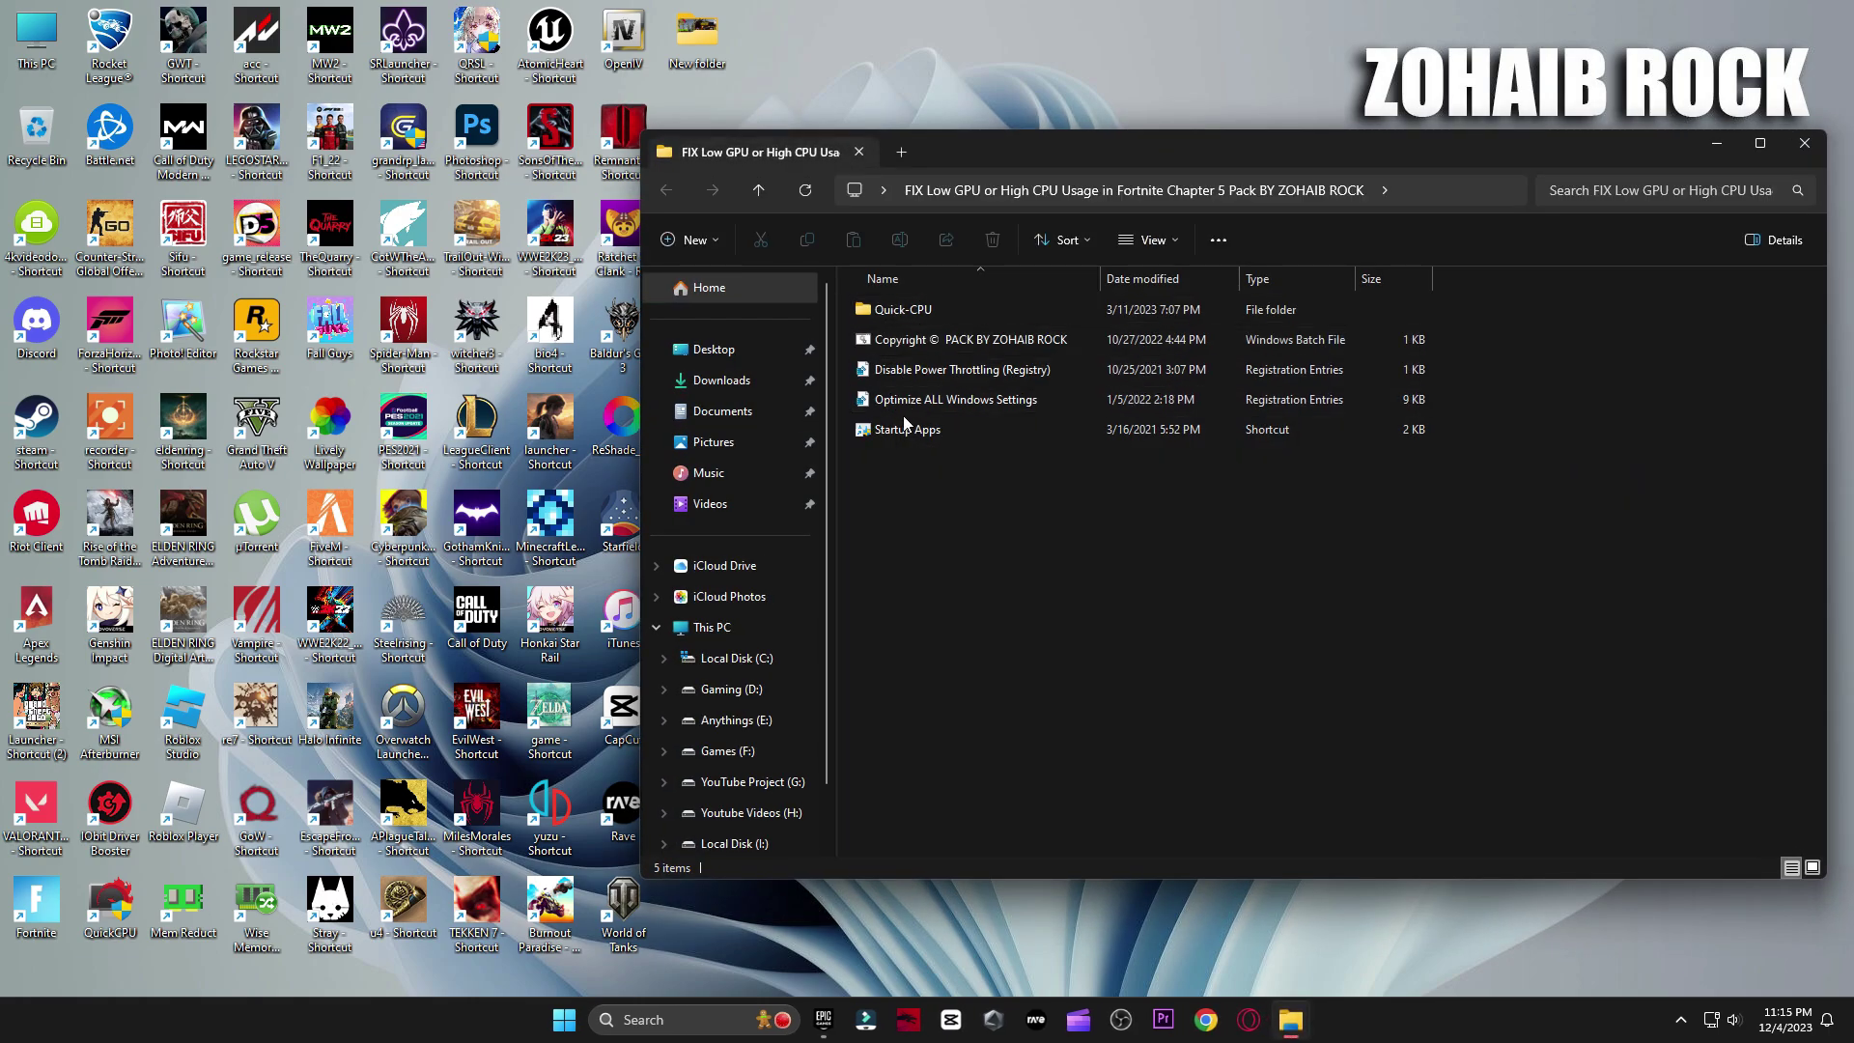
double_click(889, 311)
double_click(903, 342)
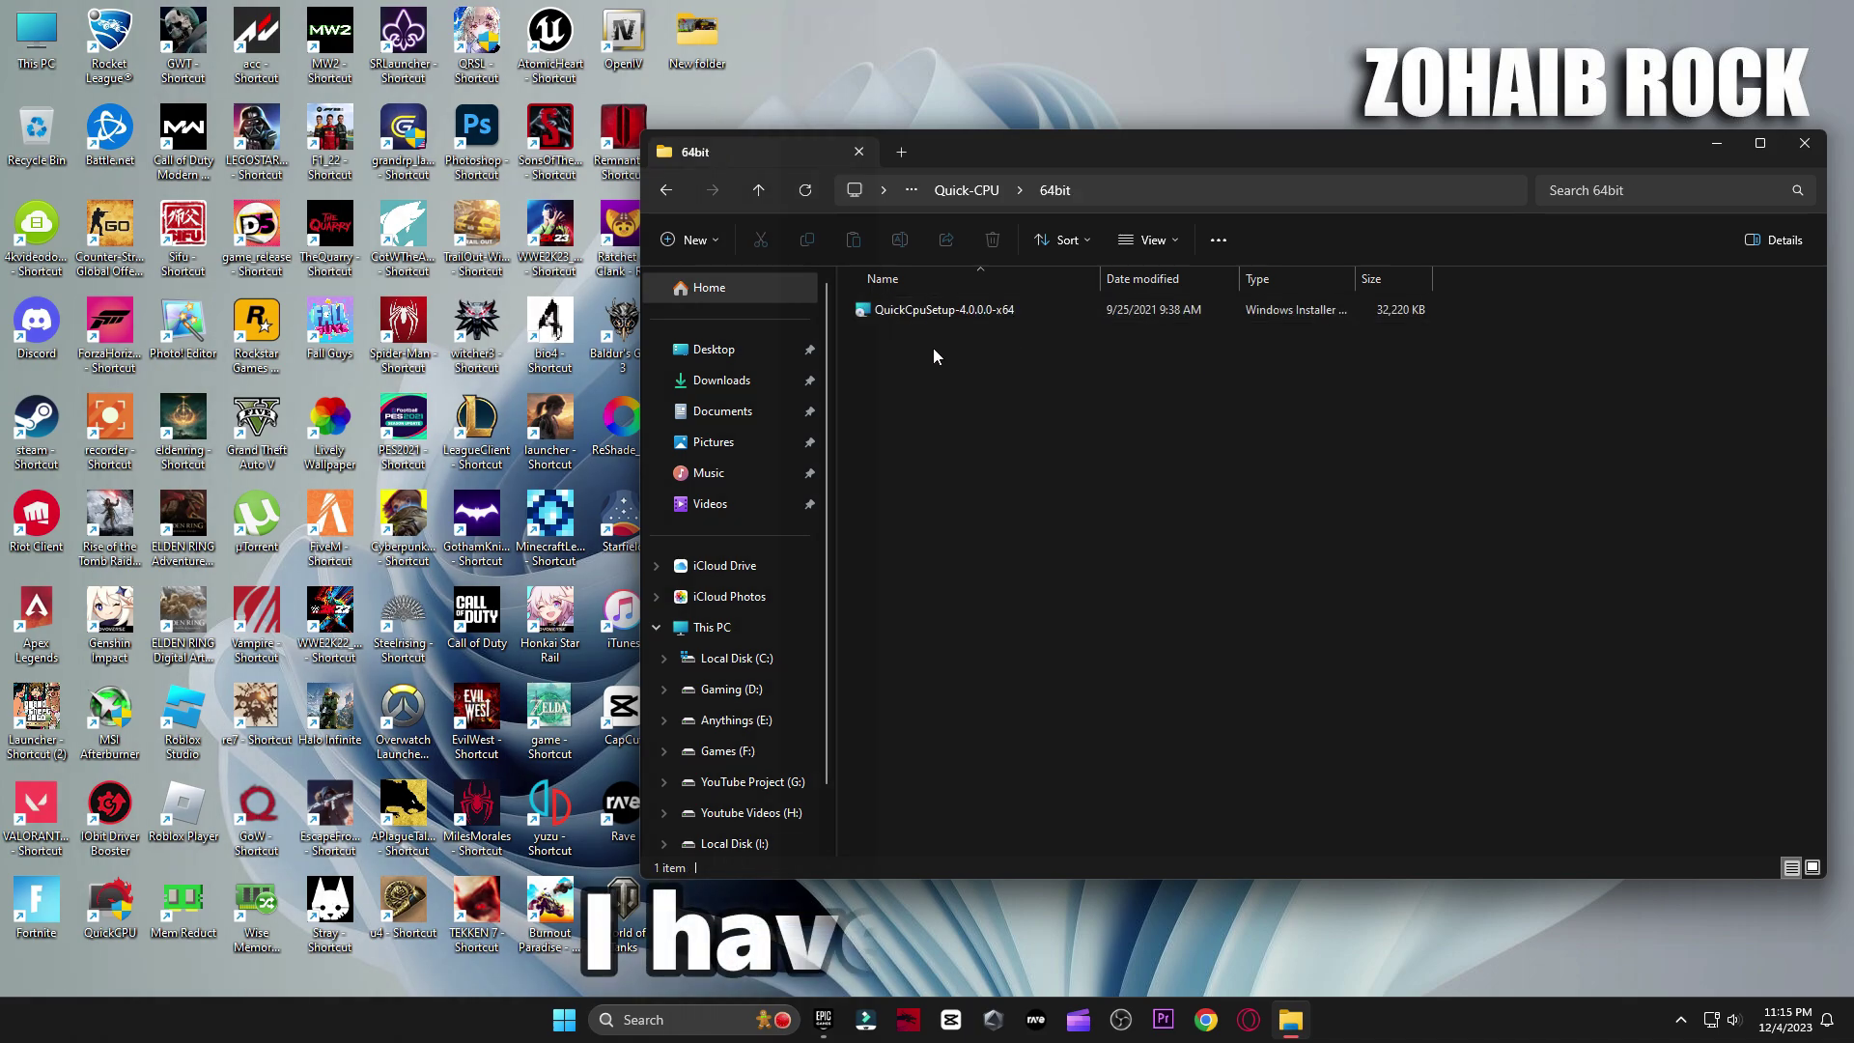
Step: Launch the installed QuickCPU from the desktop and minimize the 64bit folder window
click(98, 903)
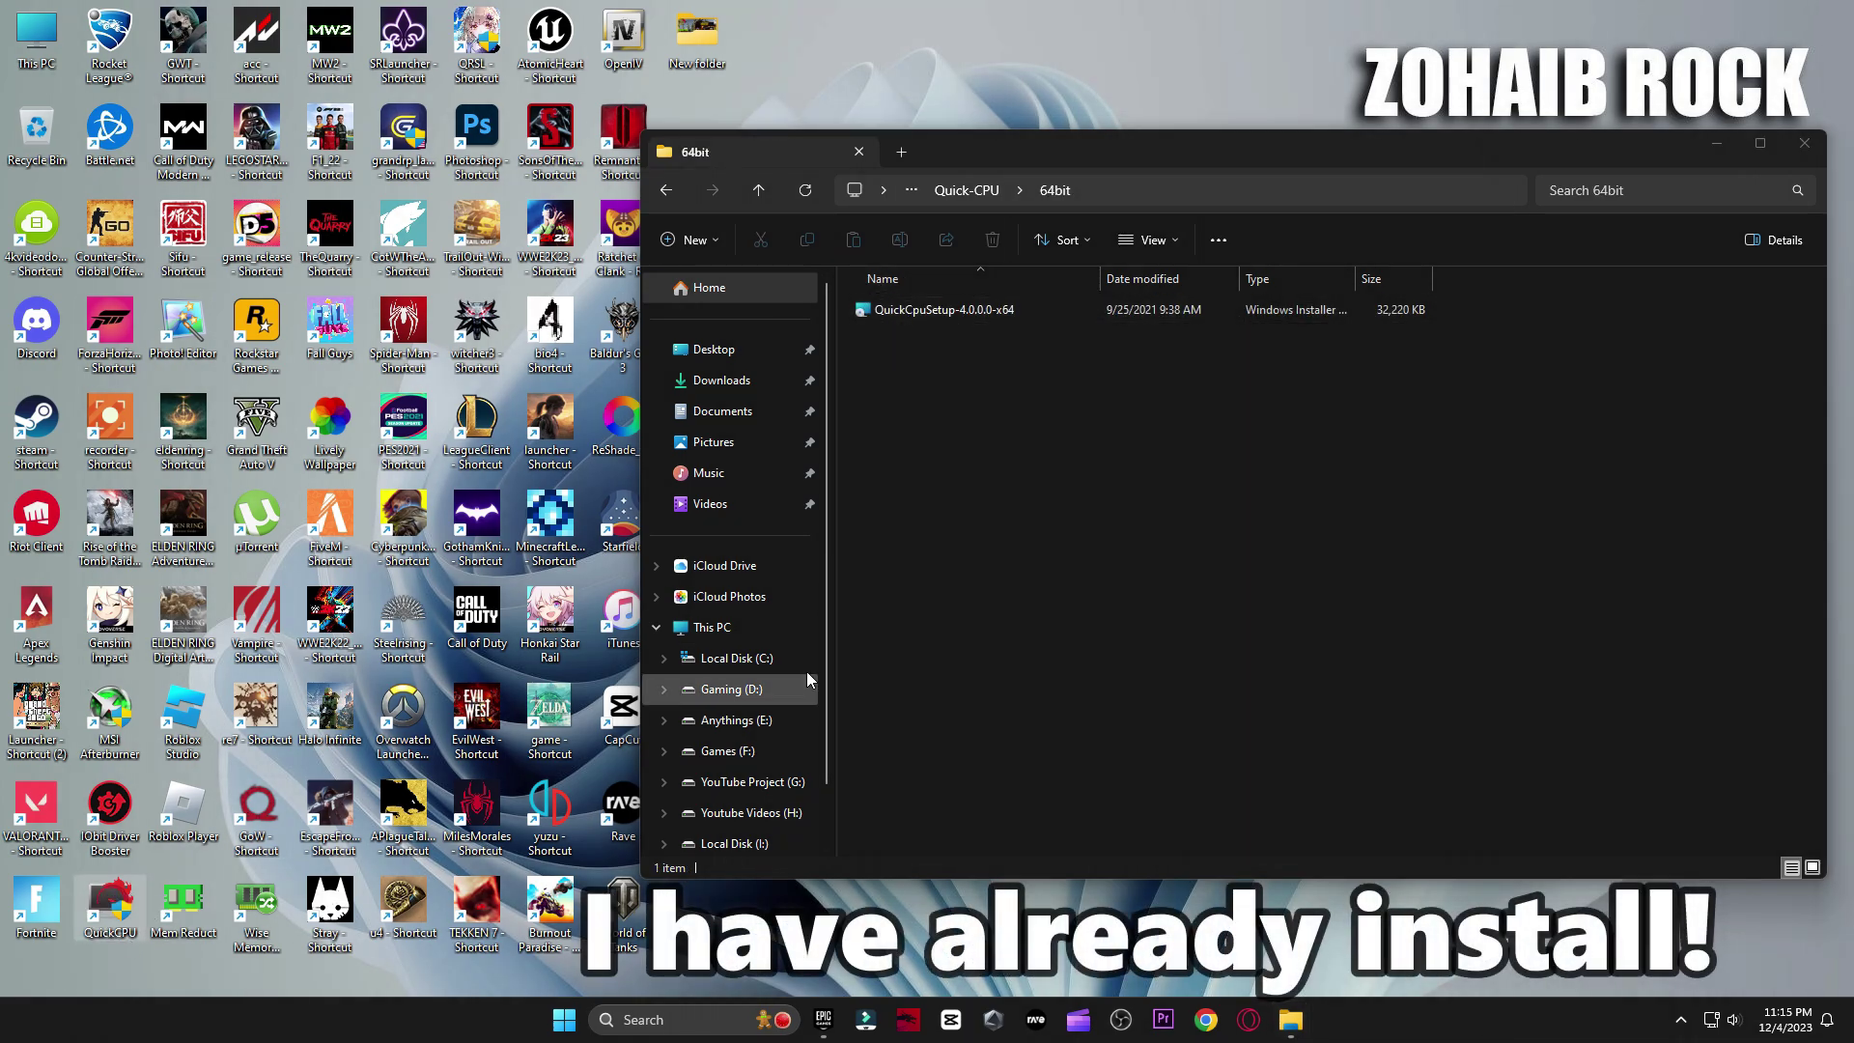
click(1718, 144)
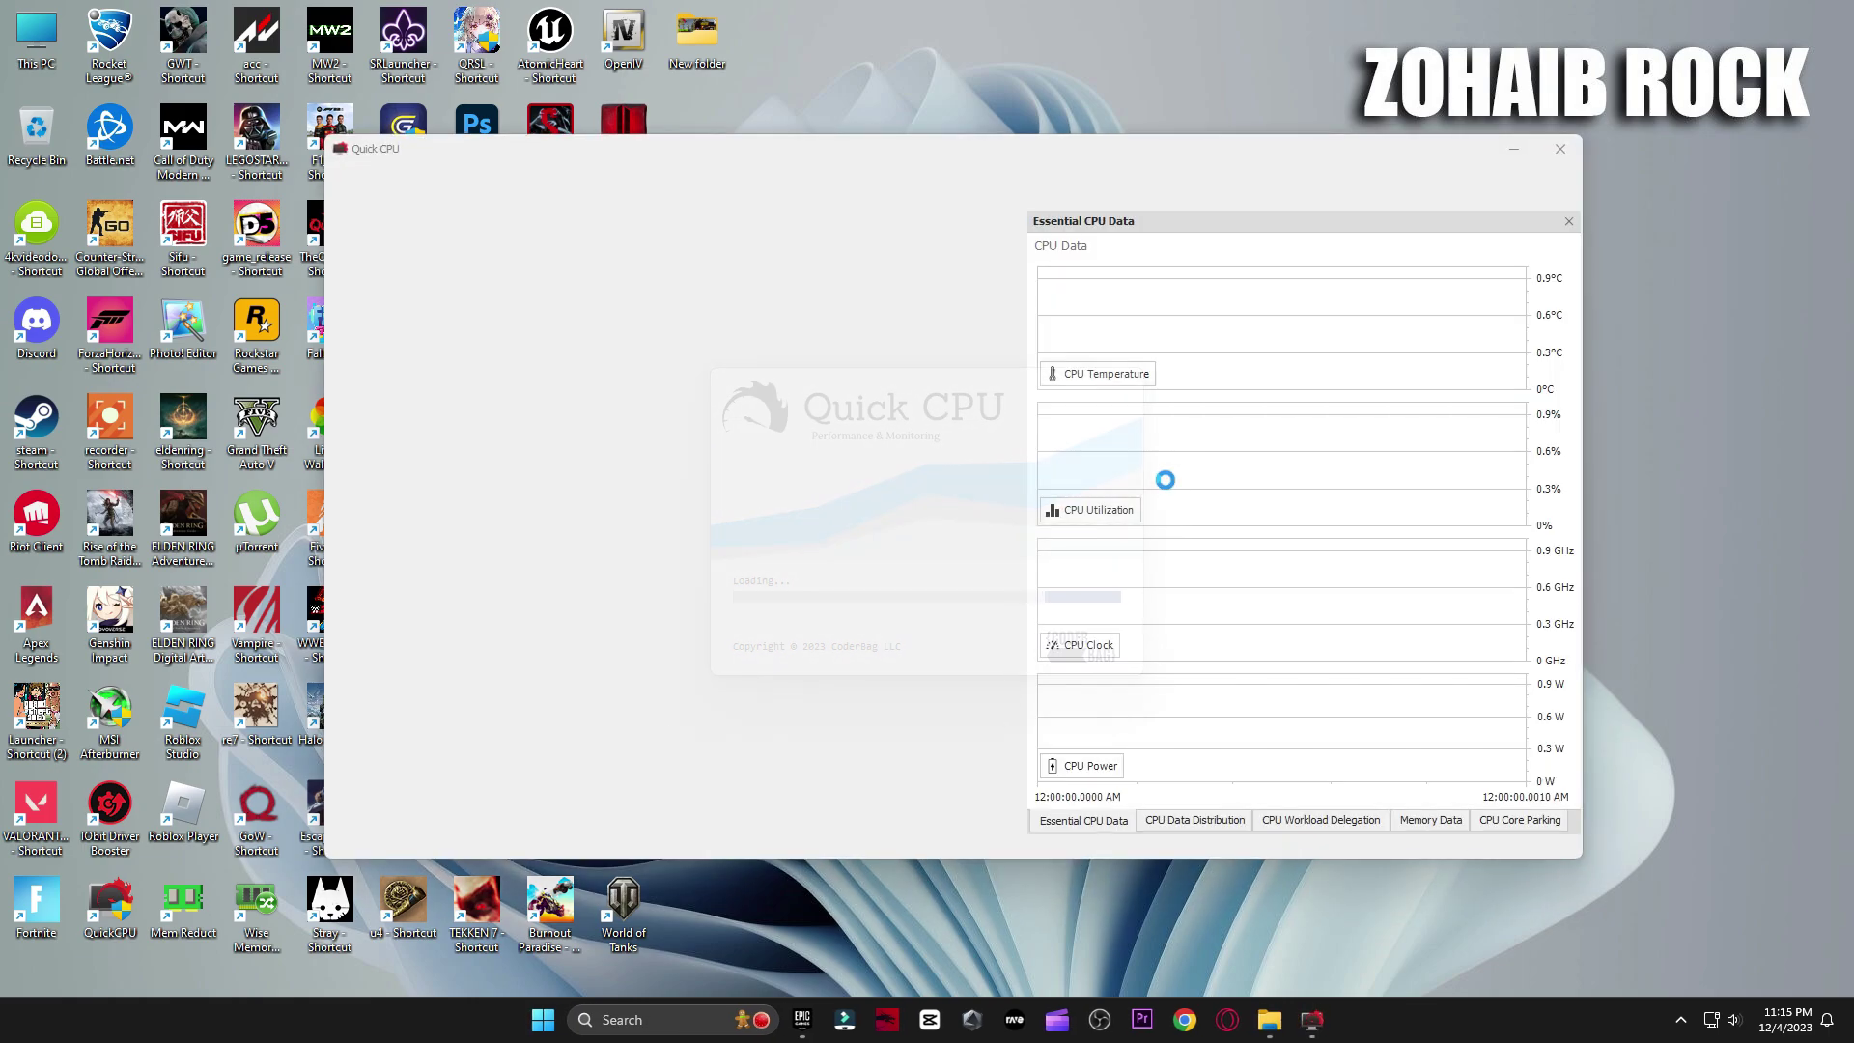
click(1096, 570)
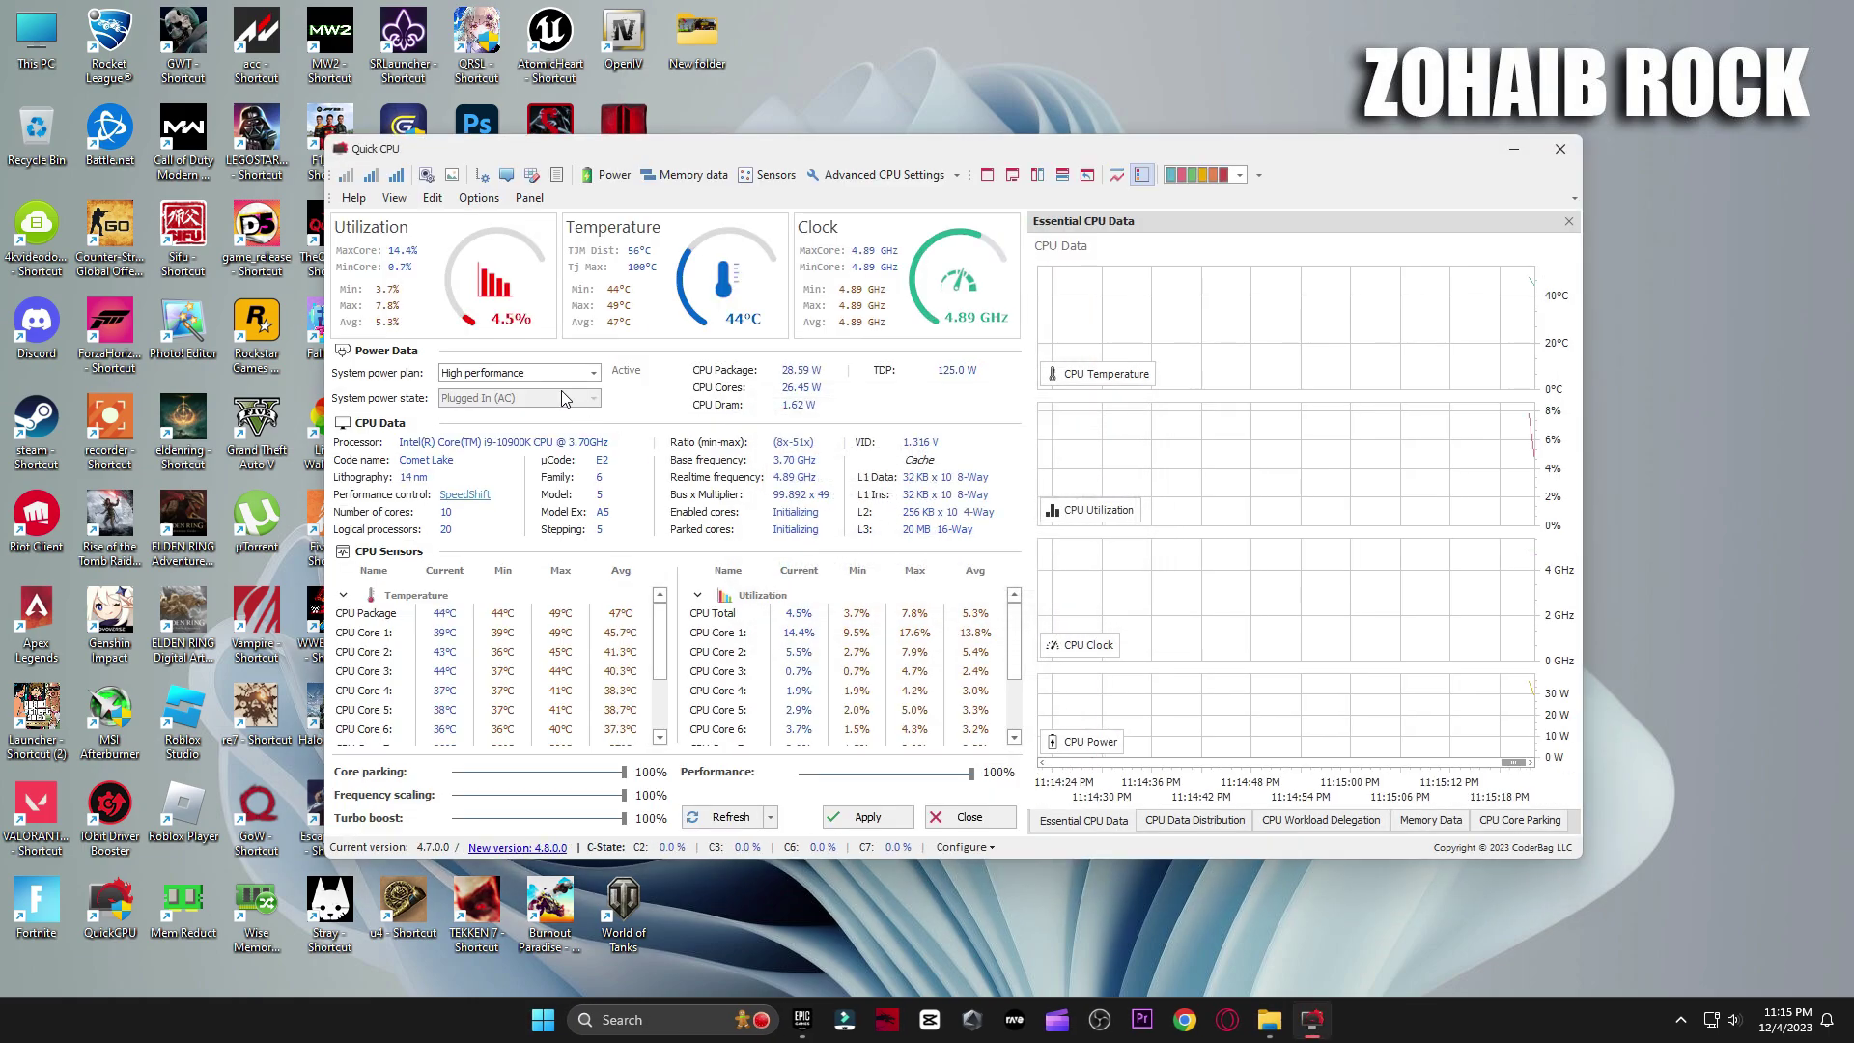
Step: Set the system power plan to High performance in Quick CPU
click(565, 374)
click(487, 428)
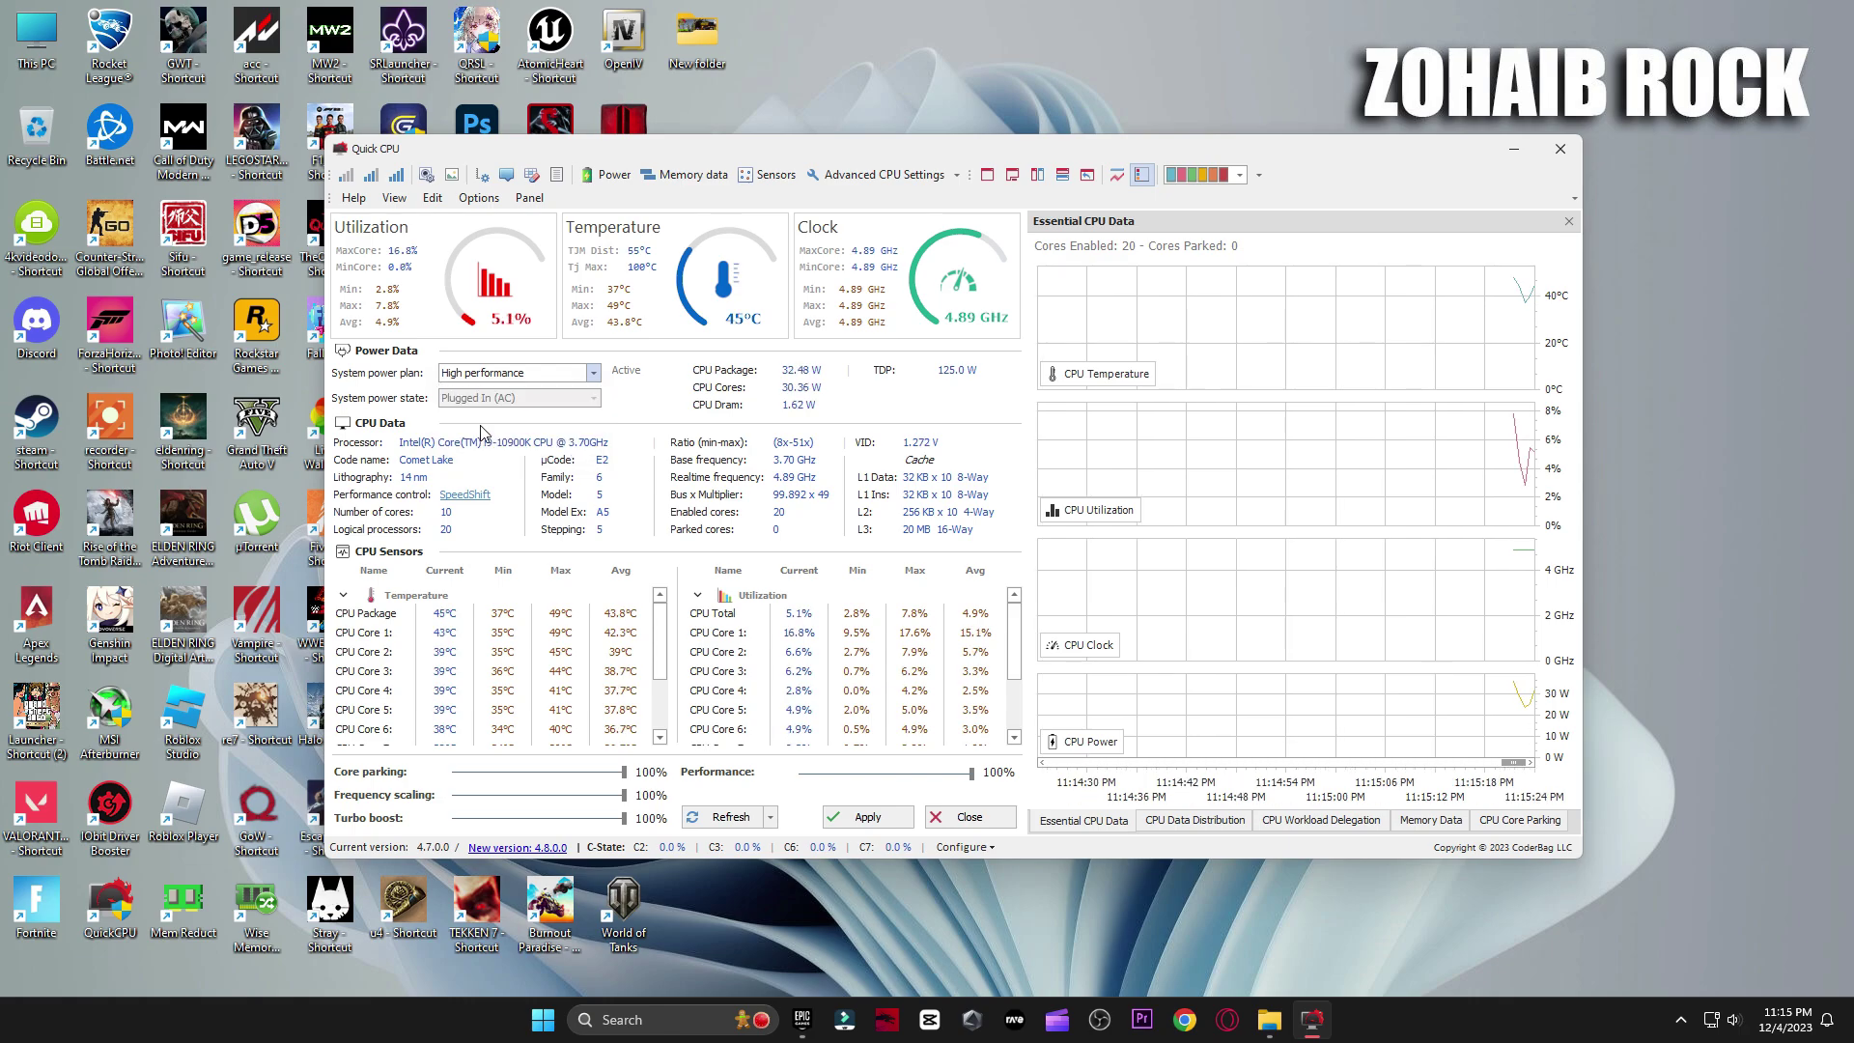
Step: Apply 100% core parking, frequency scaling, turbo boost and performance values, dismiss the resulting dialog and close Quick CPU
drag(519, 782, 630, 784)
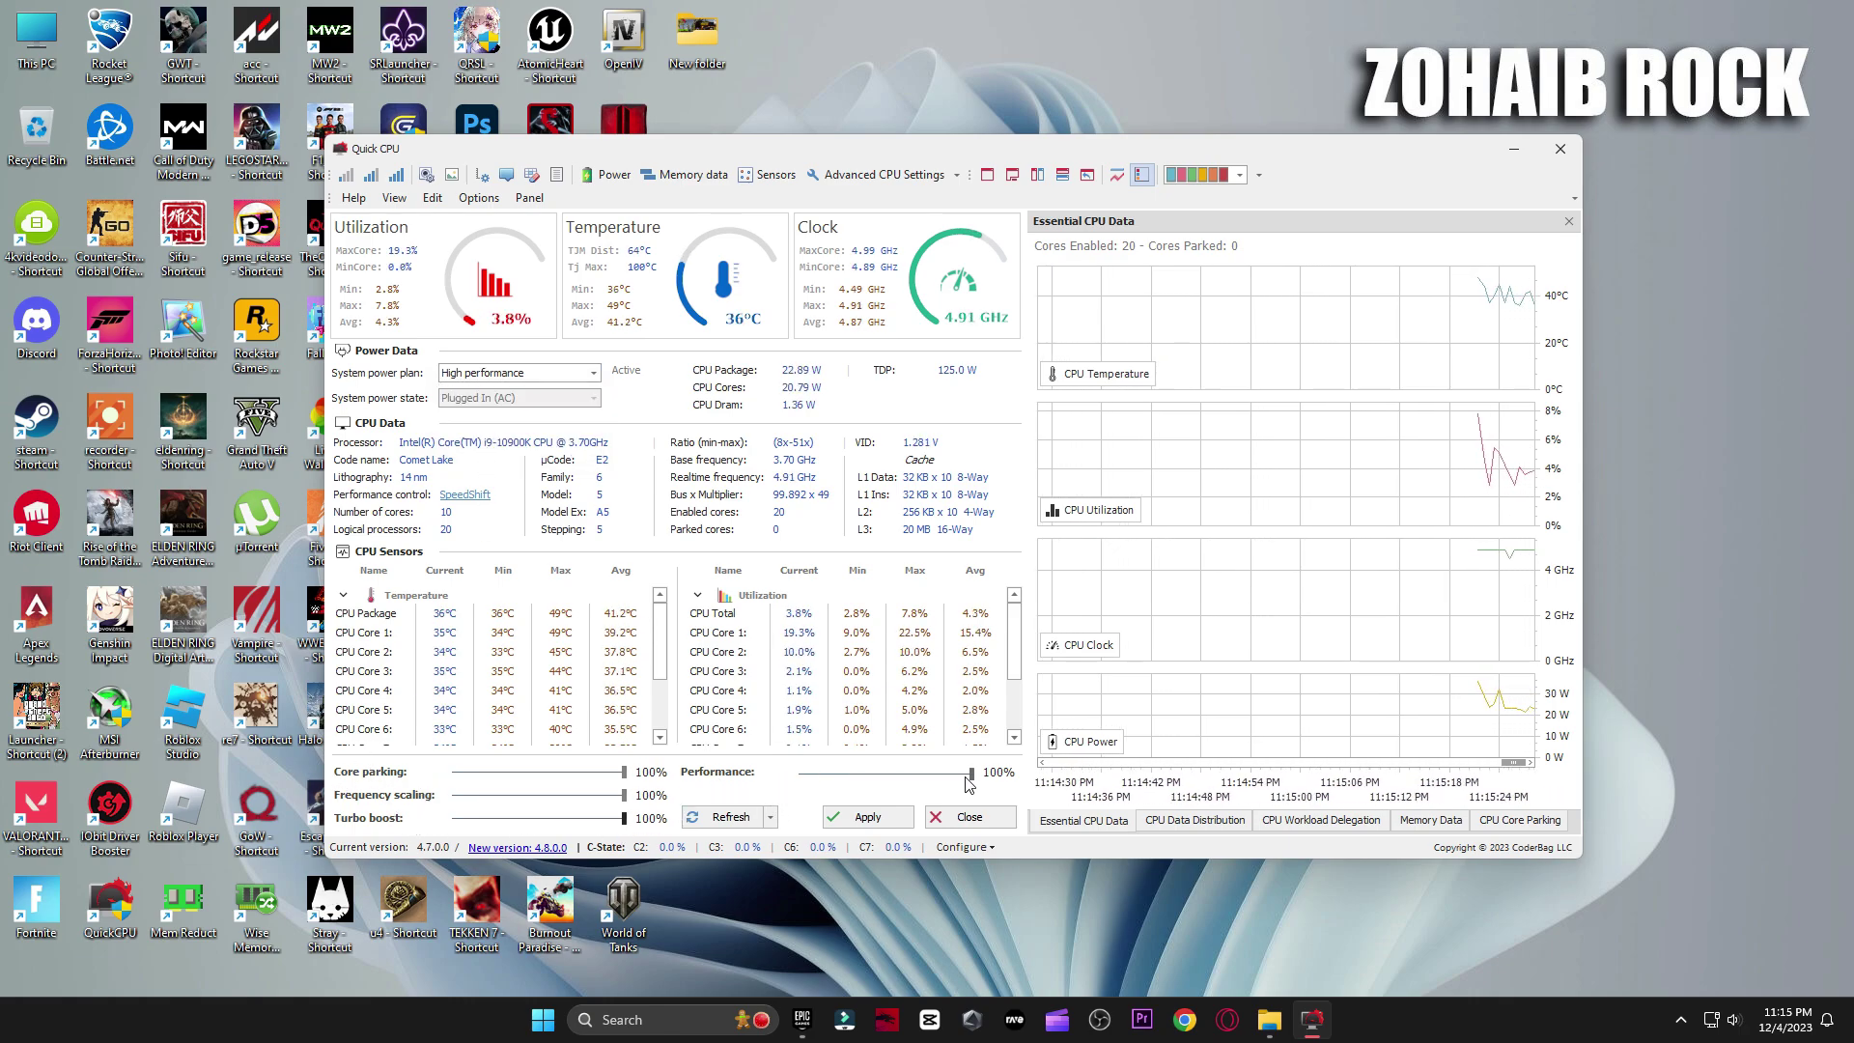
click(863, 818)
click(1051, 560)
click(969, 816)
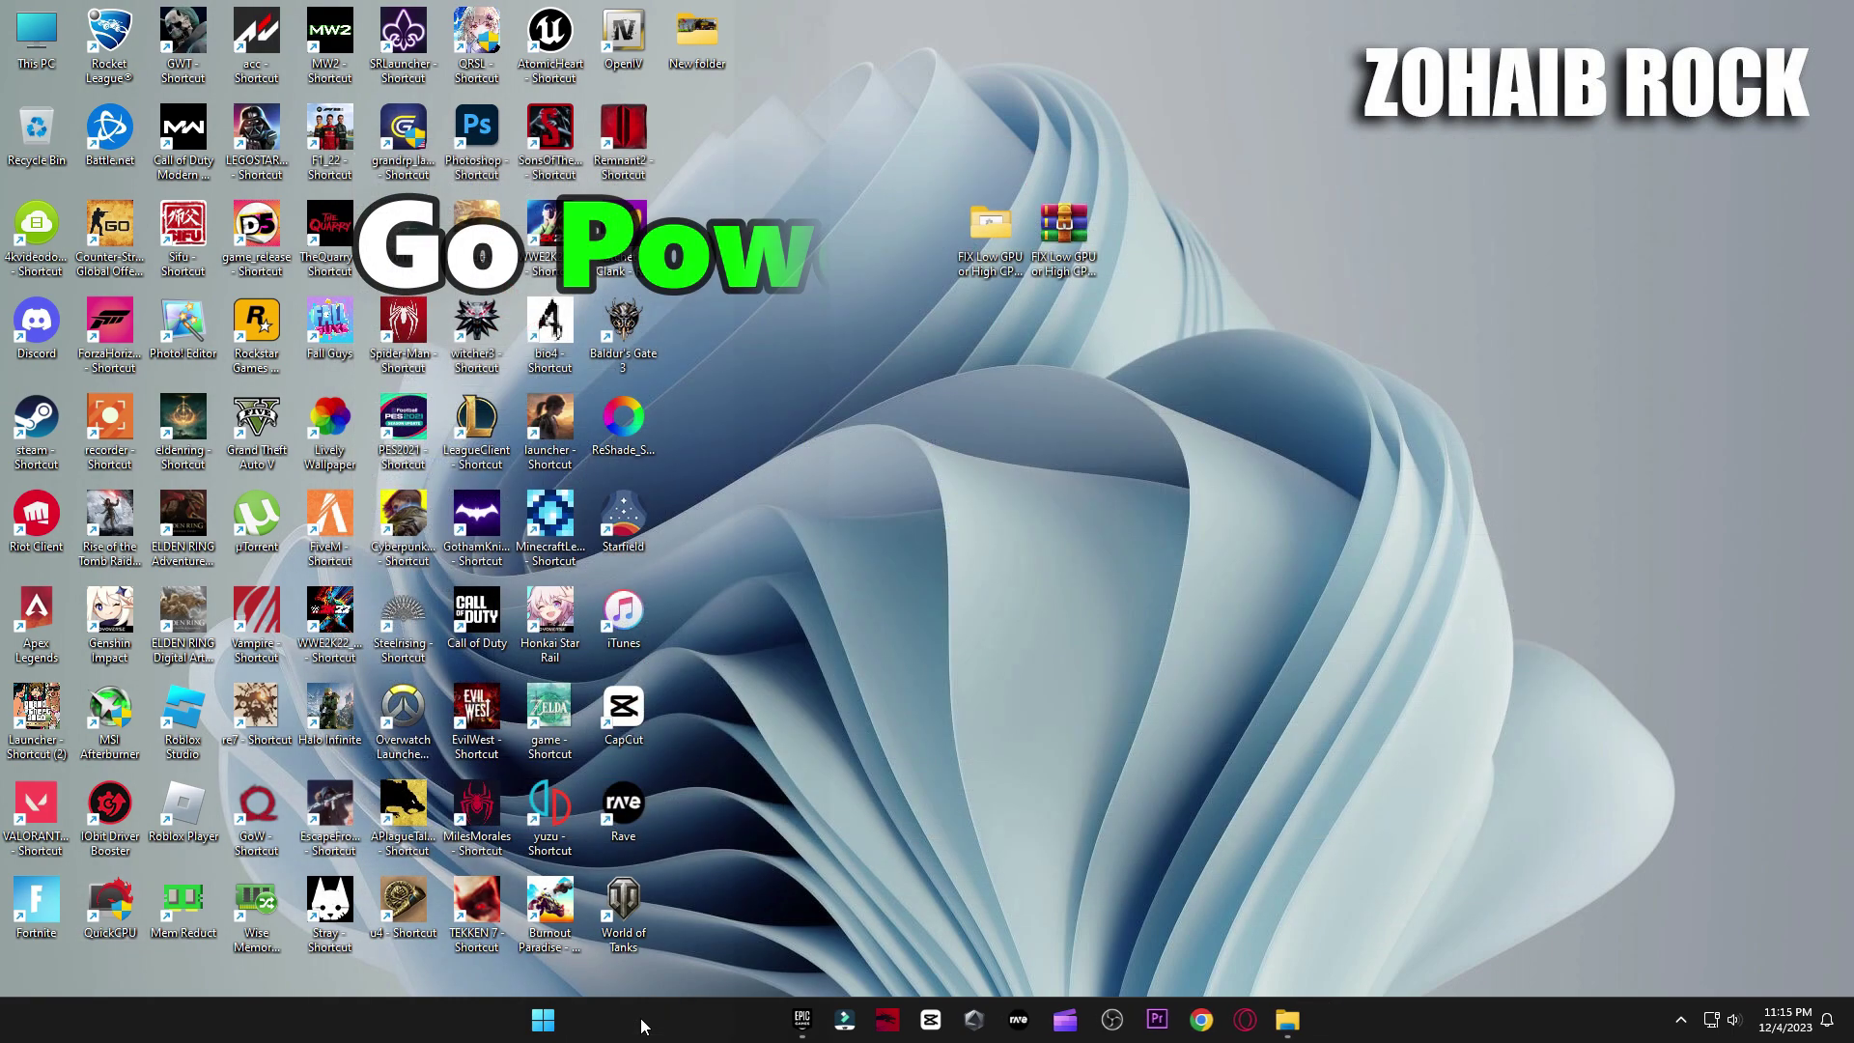
Step: Search Windows for "power", check the selected plan in Power Options, and close that window
click(641, 1020)
text(power)
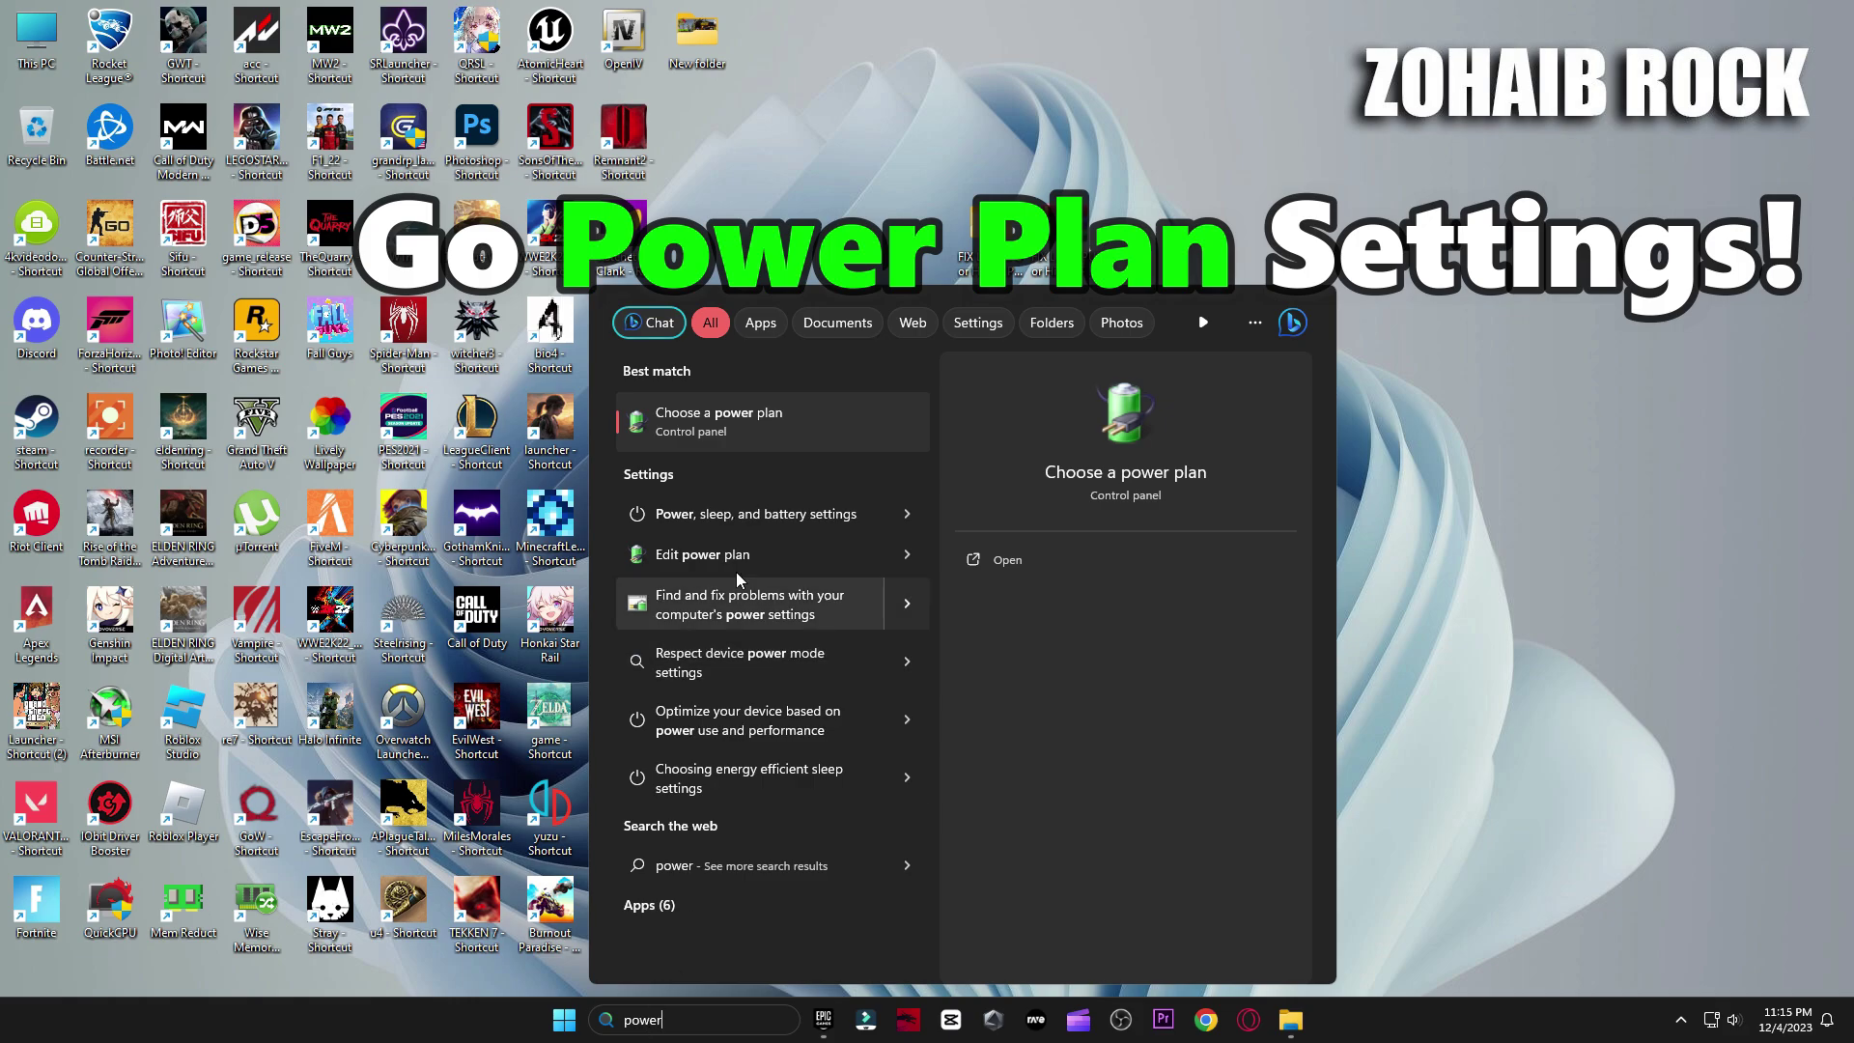
click(739, 419)
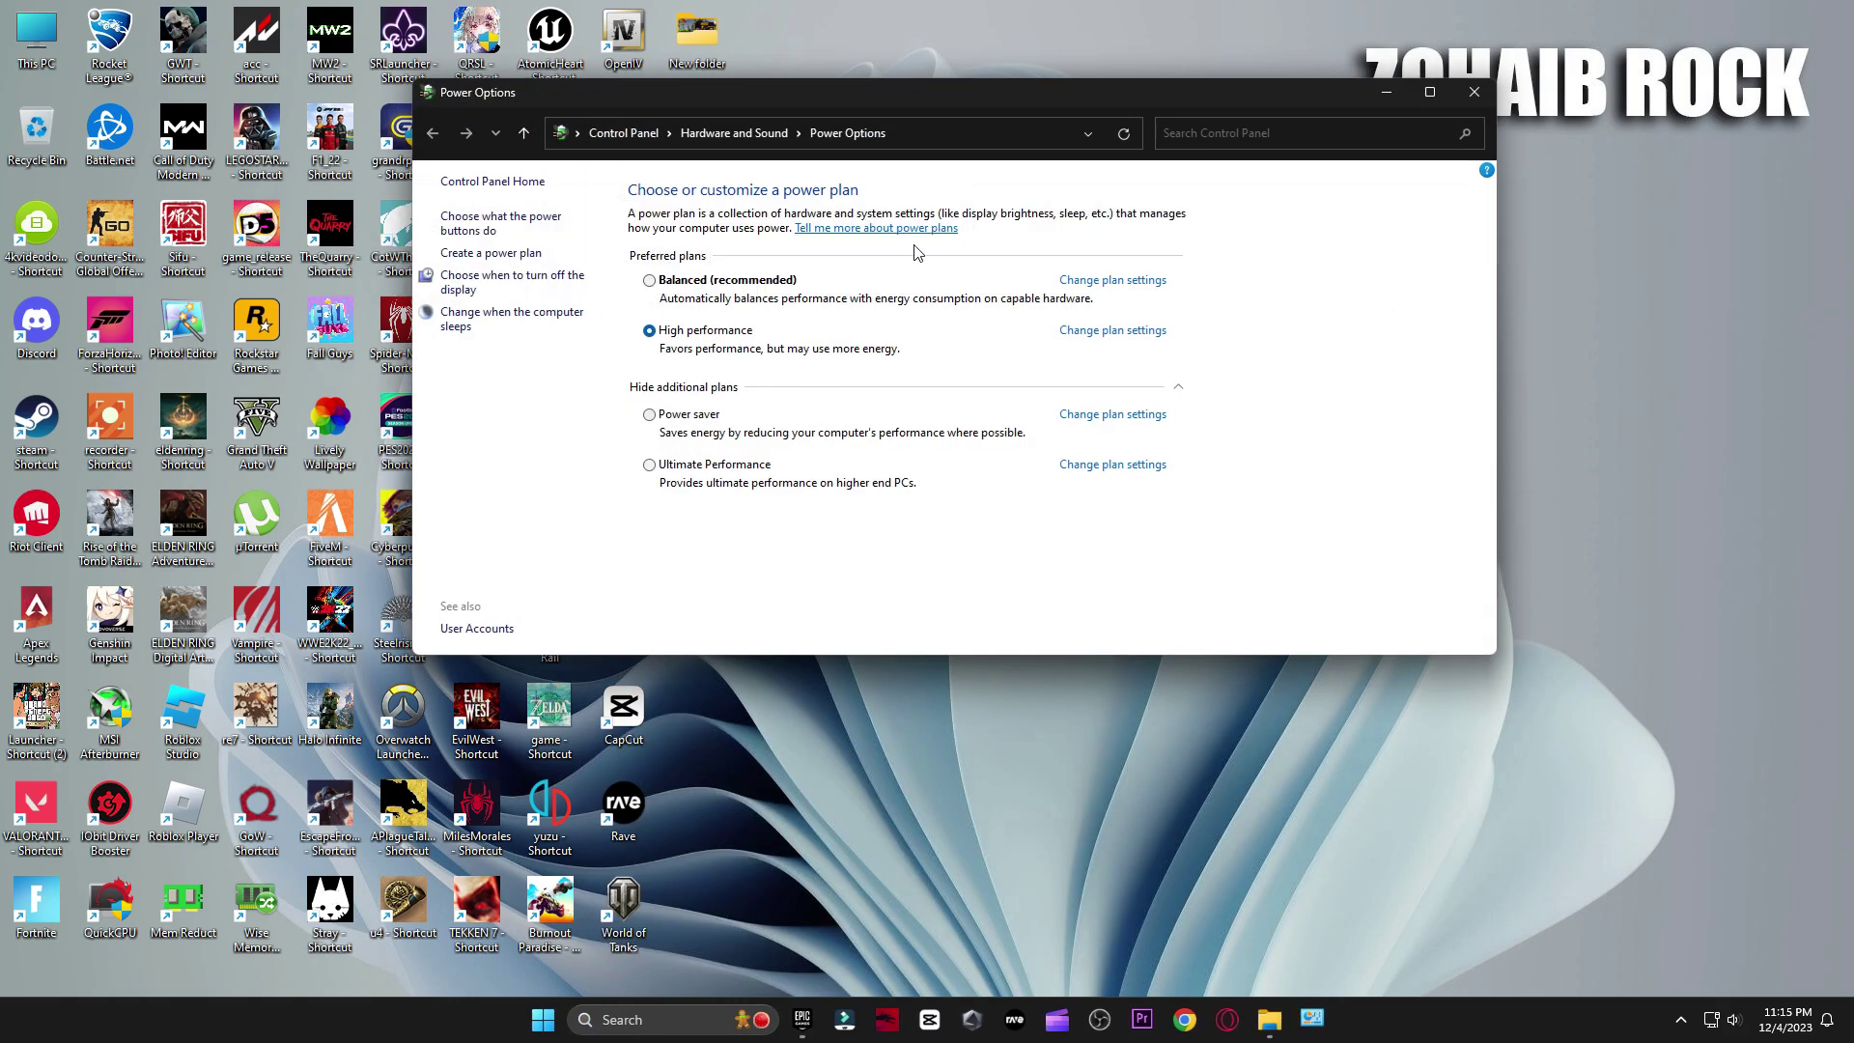
drag(1103, 79, 1356, 184)
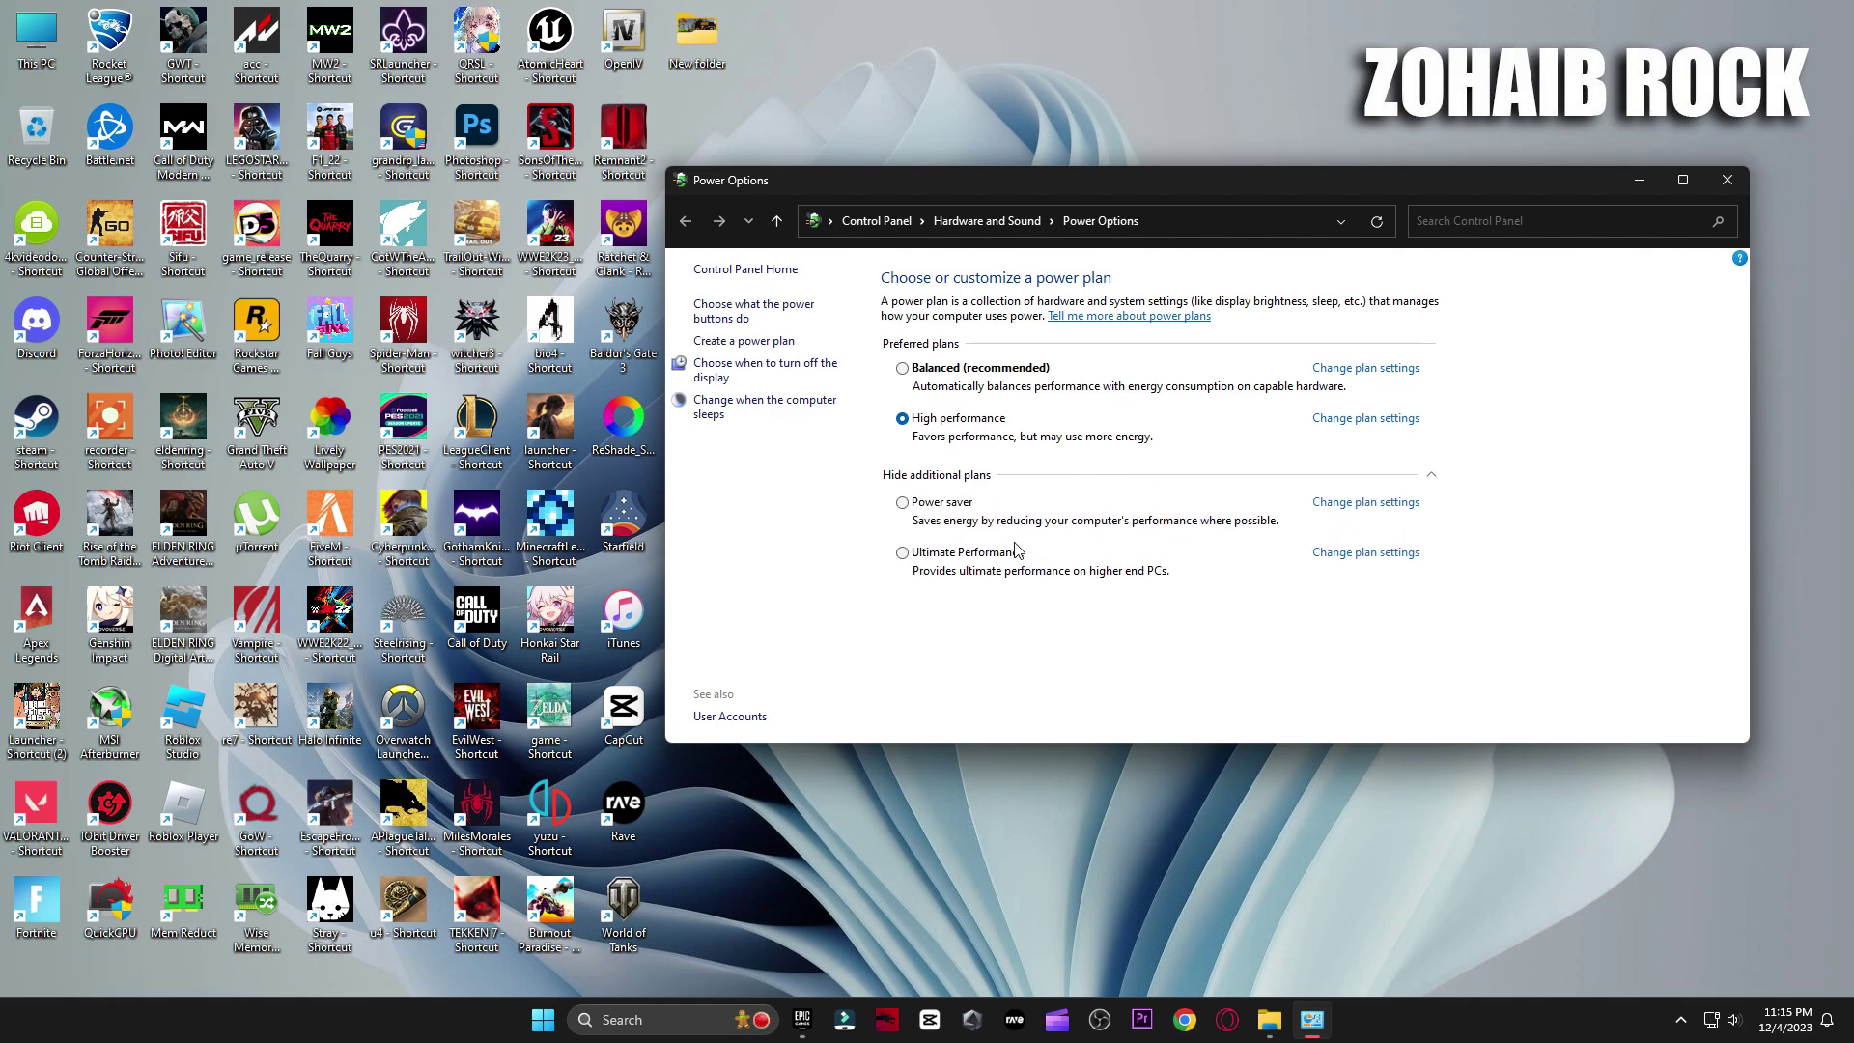
click(1727, 179)
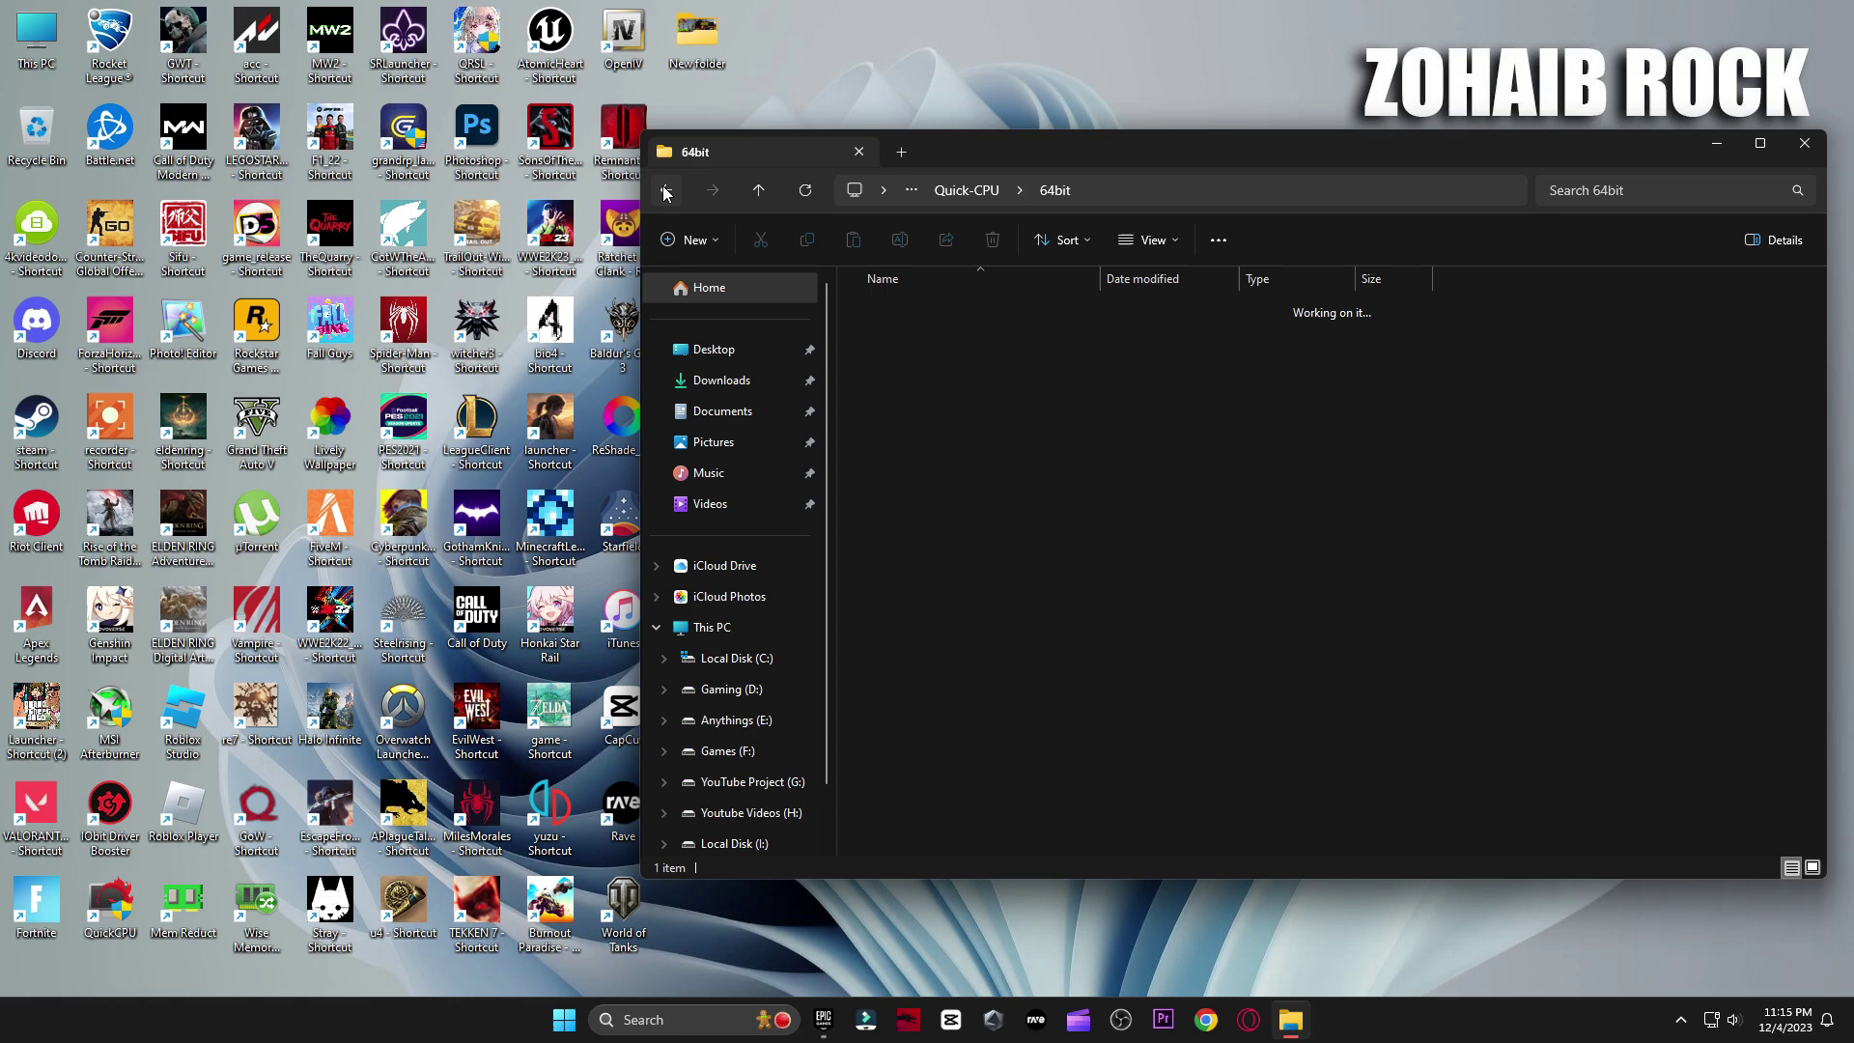
Step: Return to the extracted pack's main folder and select the Disable Power Throttling and Optimize ALL Windows Settings registry files
click(664, 192)
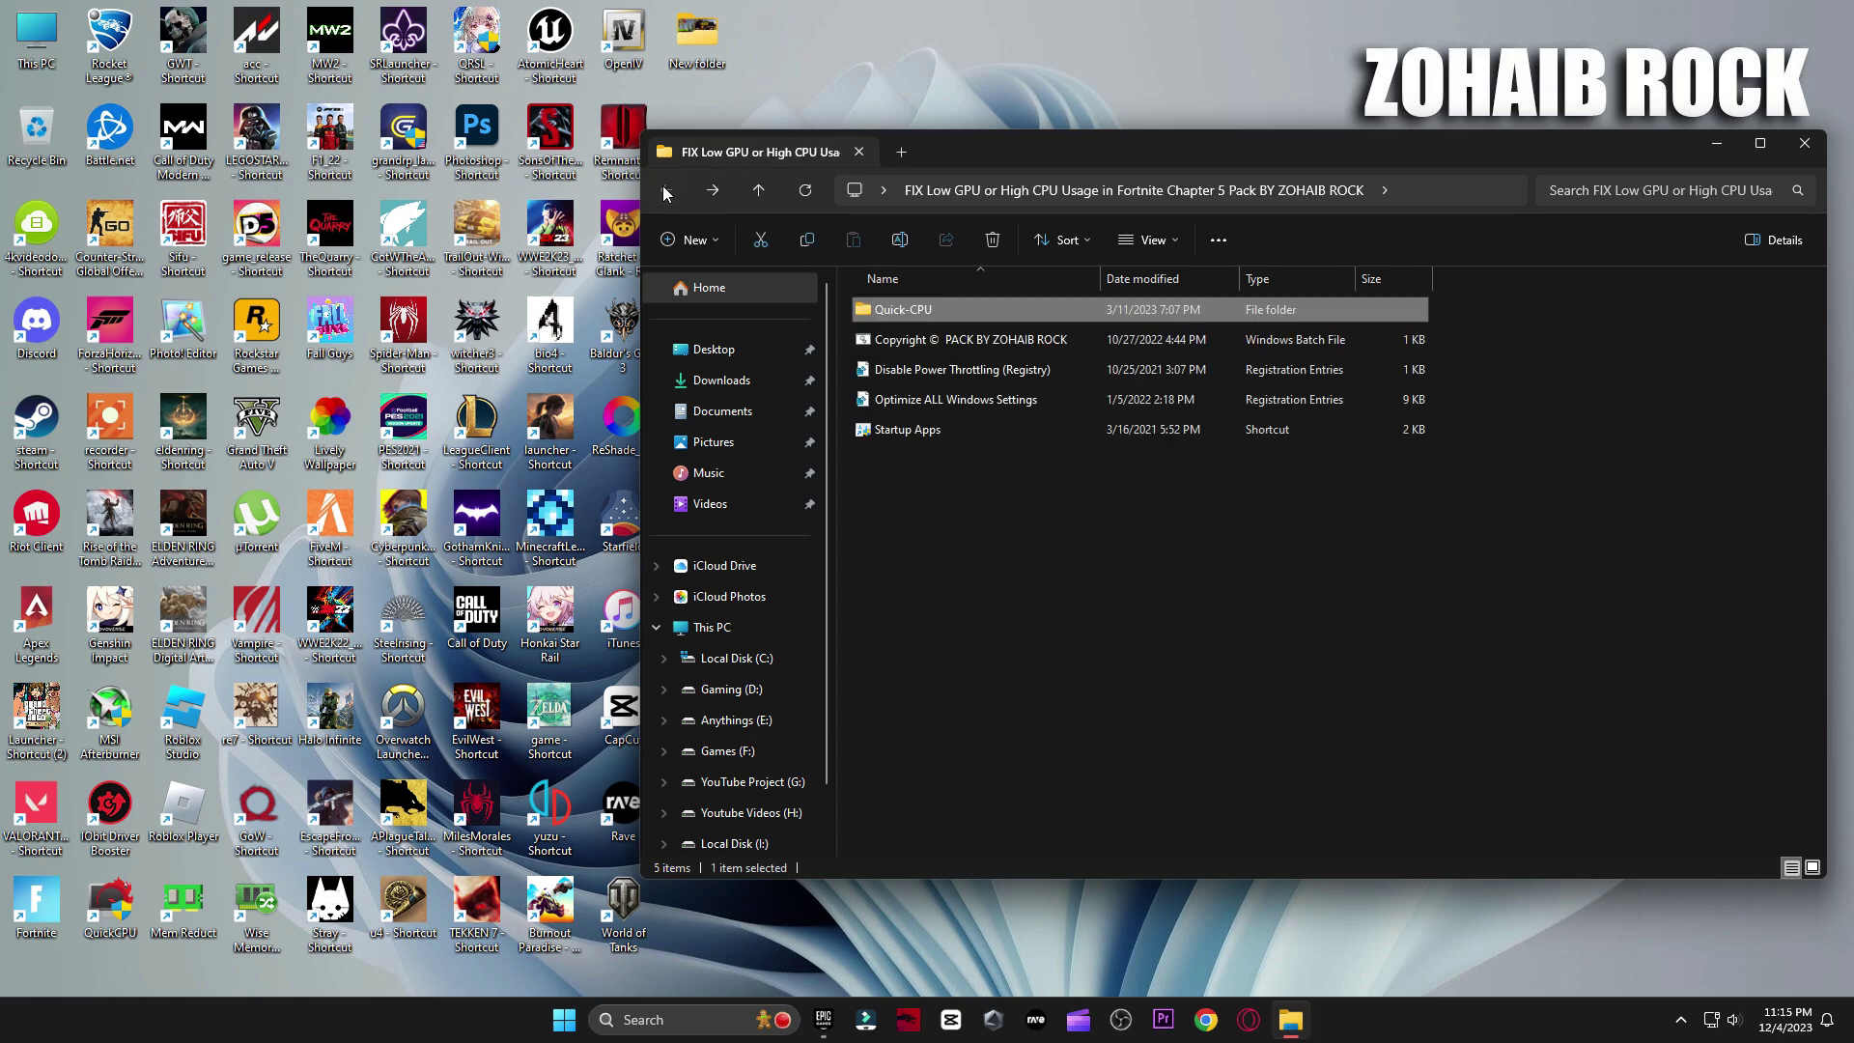
drag(1462, 367, 1410, 401)
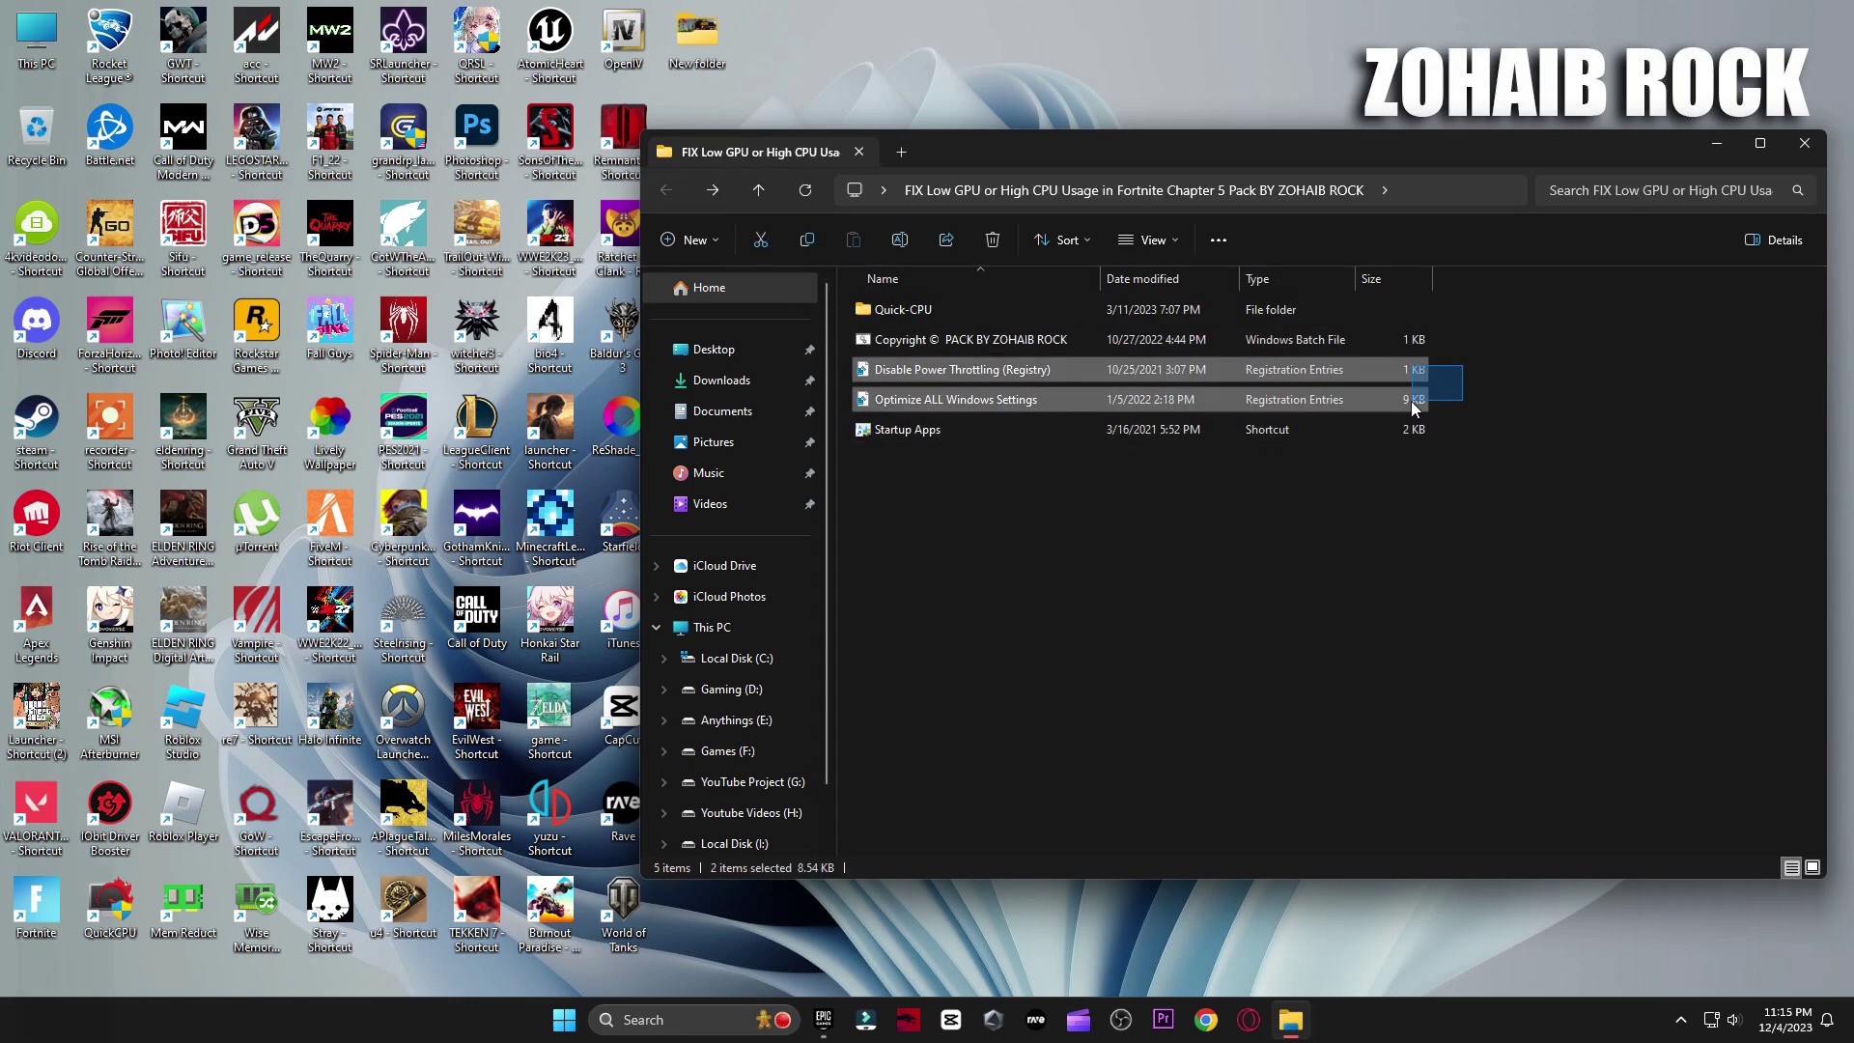
Step: Open Windows Settings and look through the System options
click(568, 1021)
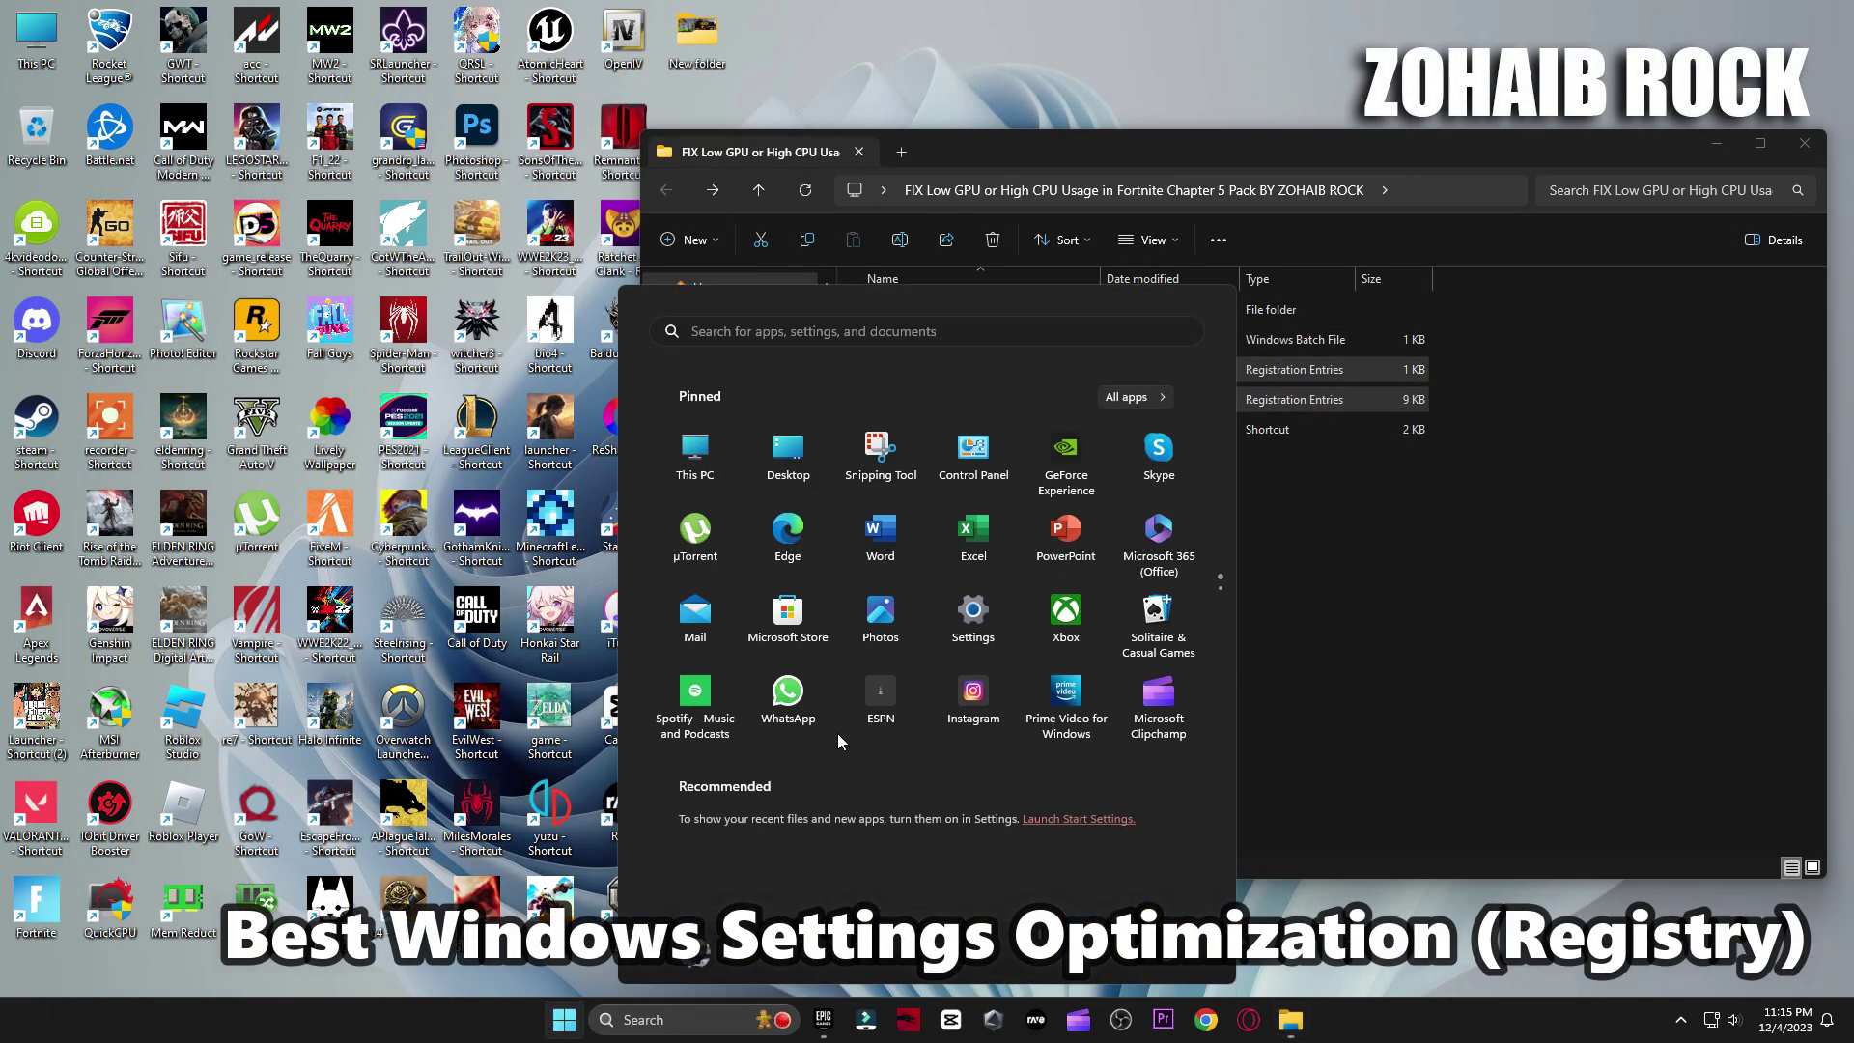
click(965, 594)
click(78, 244)
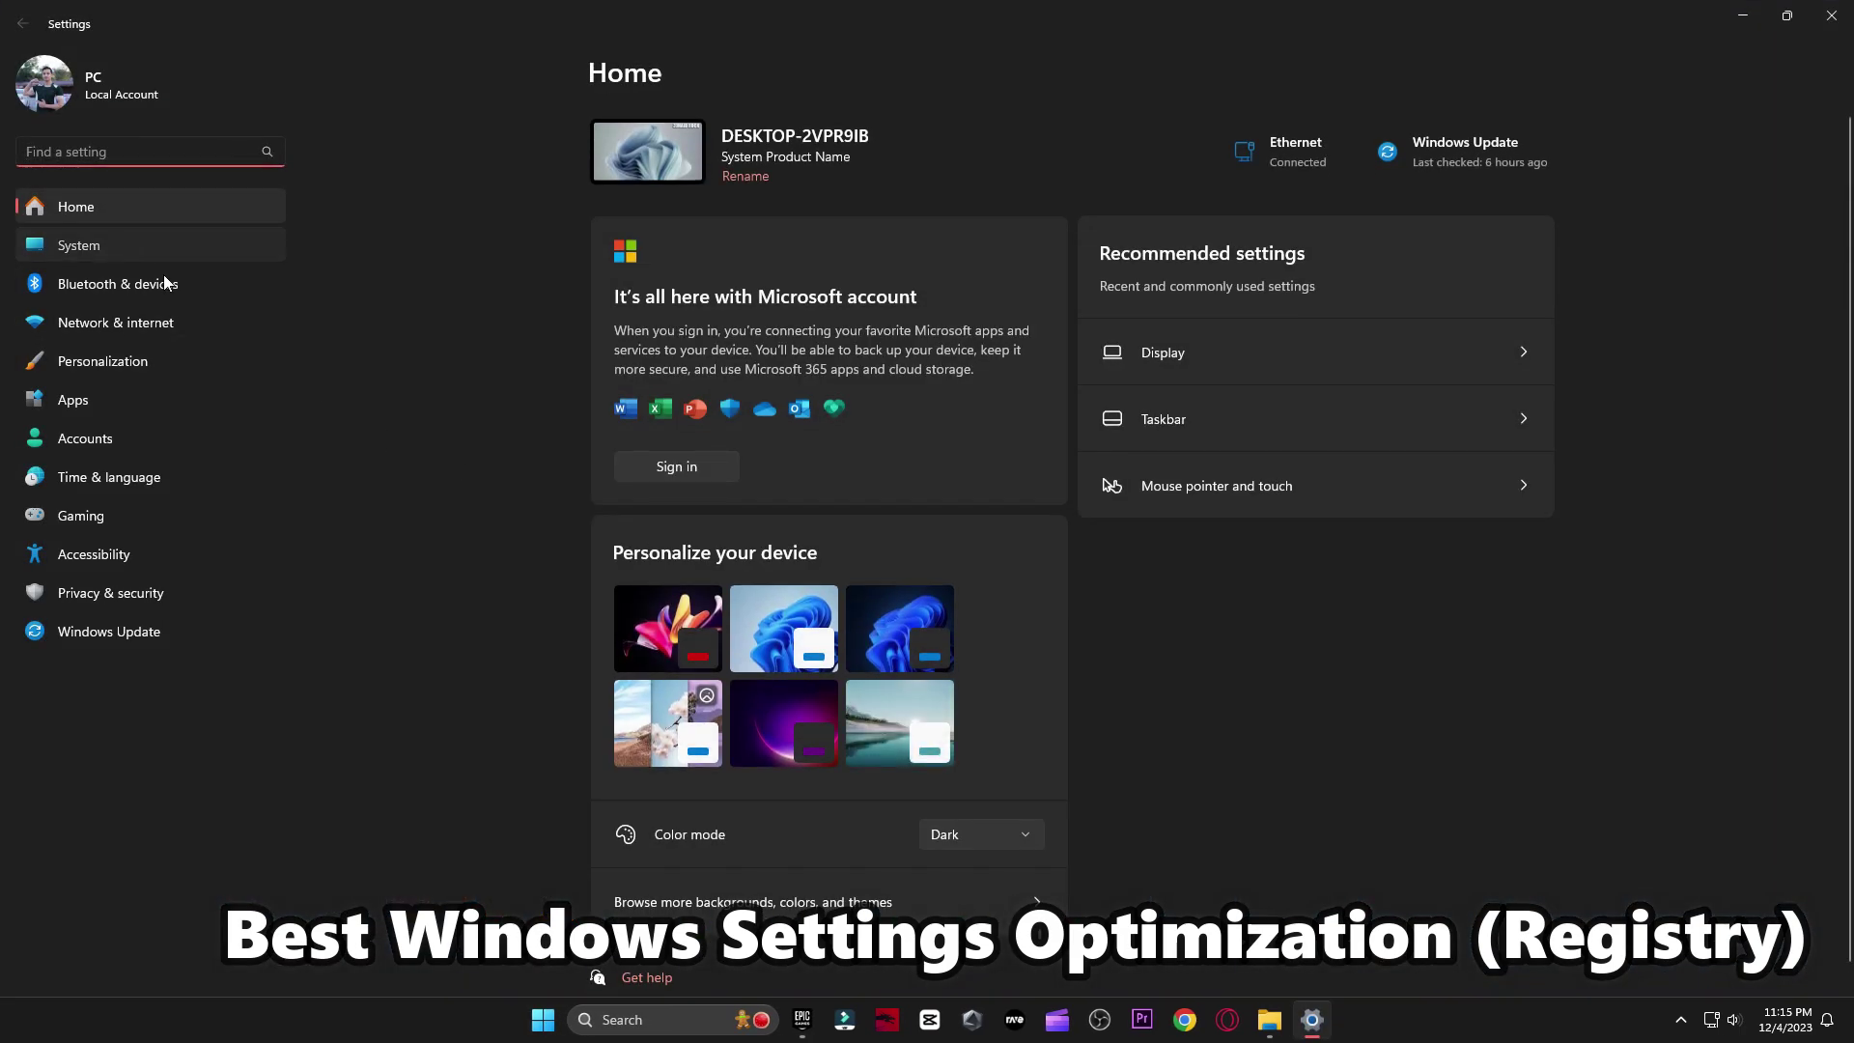
scroll(1097, 518, down, 3)
scroll(1097, 518, down, 2)
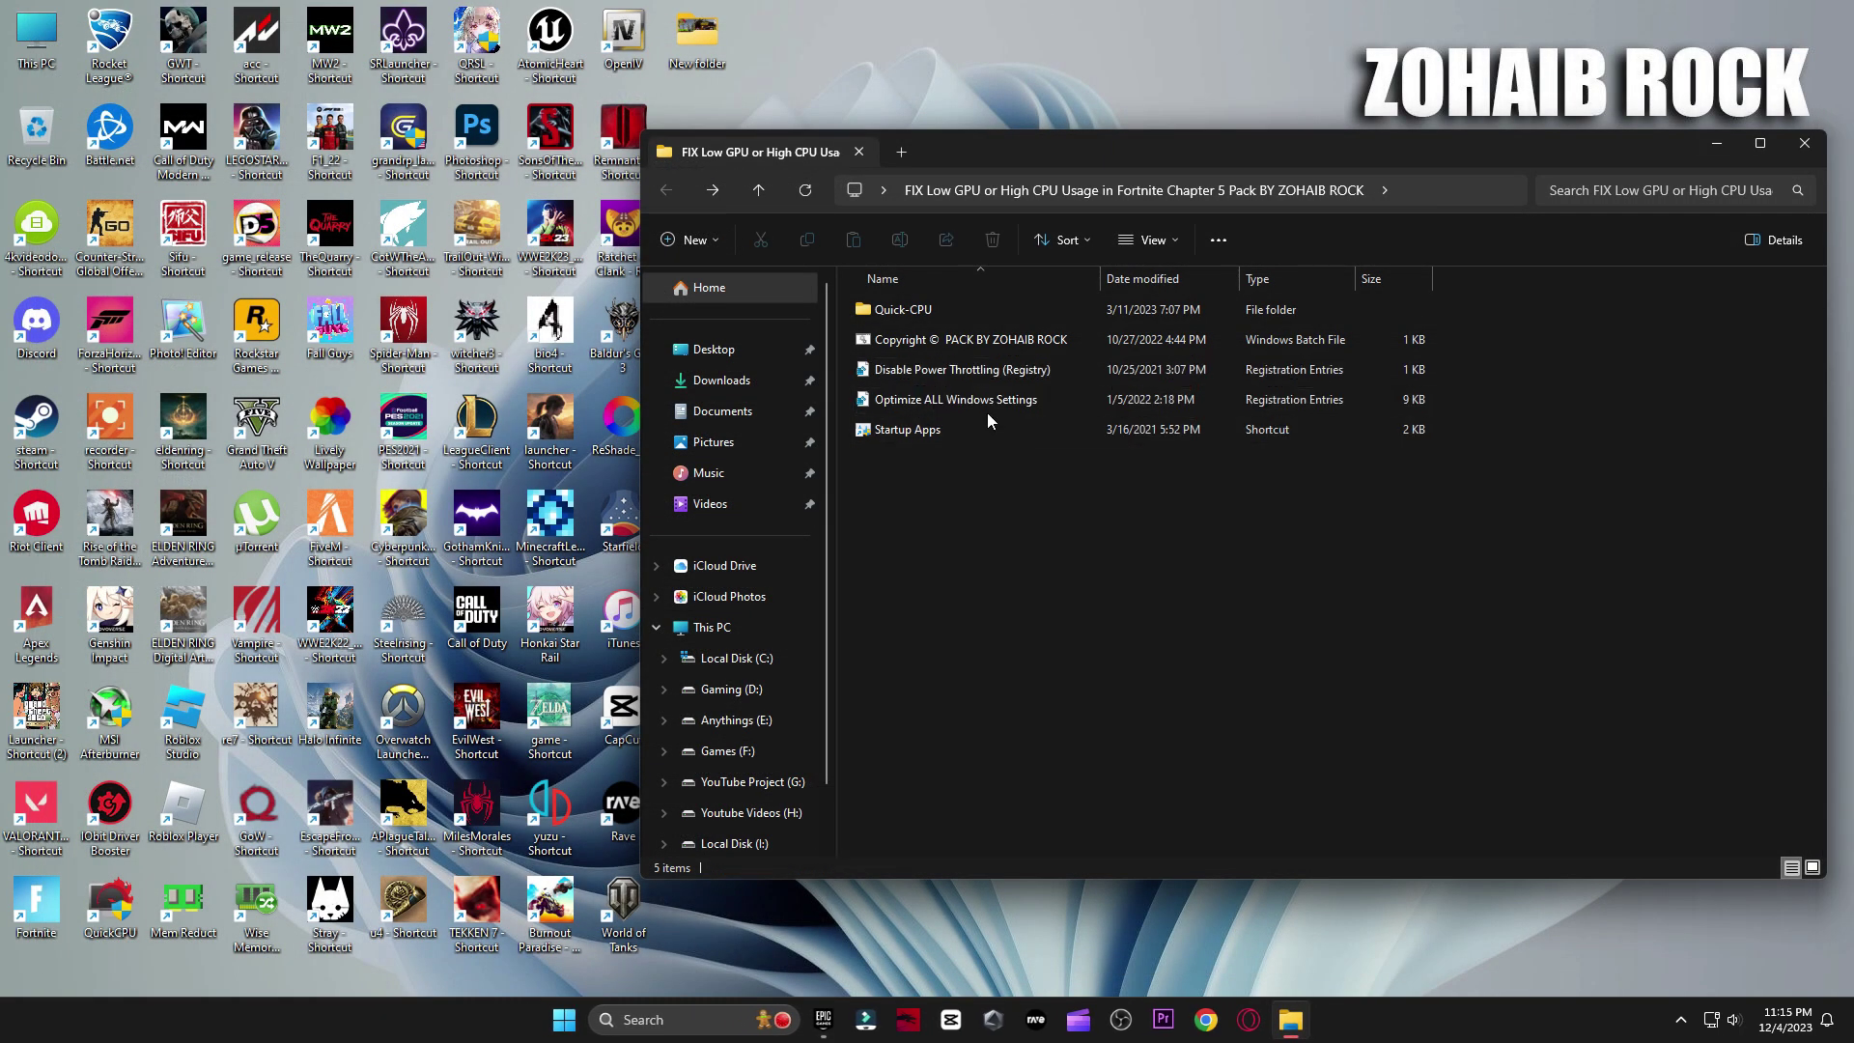
Step: Merge the Optimize ALL Windows Settings and Disable Power Throttling (Registry) files into the Windows registry
double_click(987, 399)
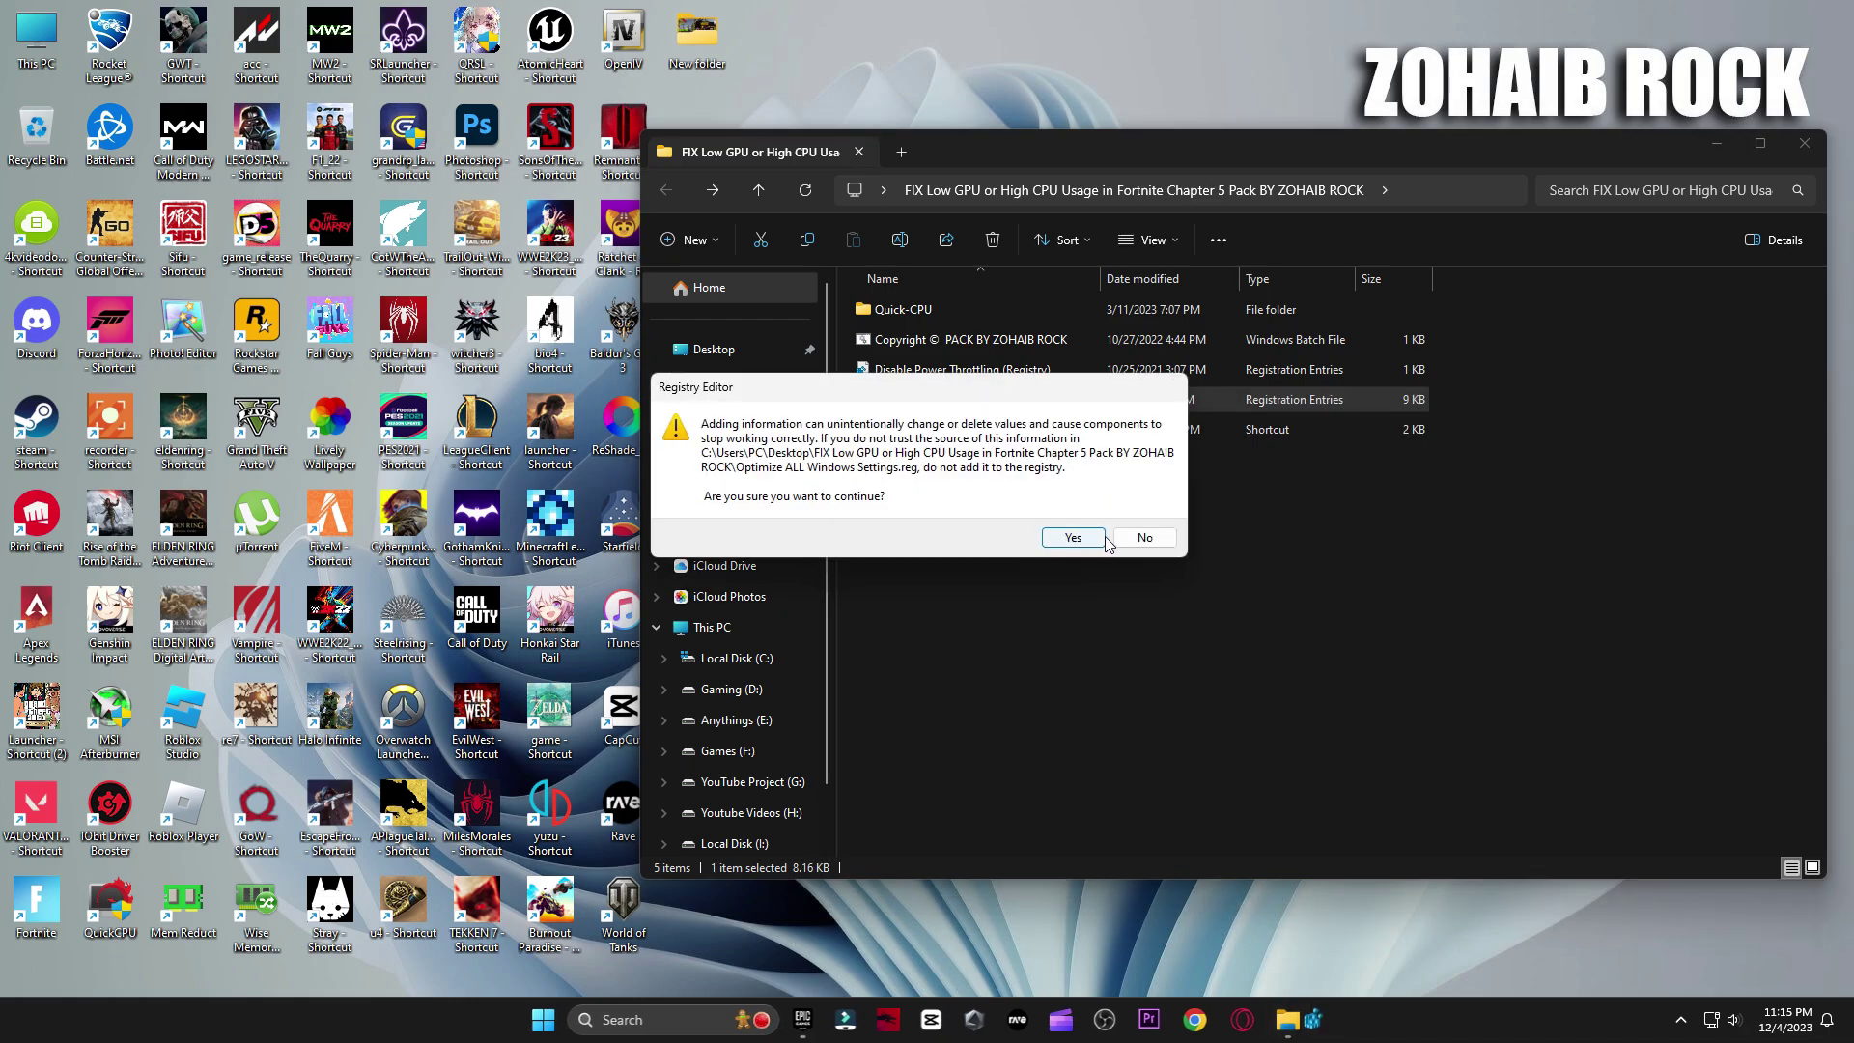
click(1107, 541)
click(1139, 510)
double_click(1010, 369)
click(1105, 542)
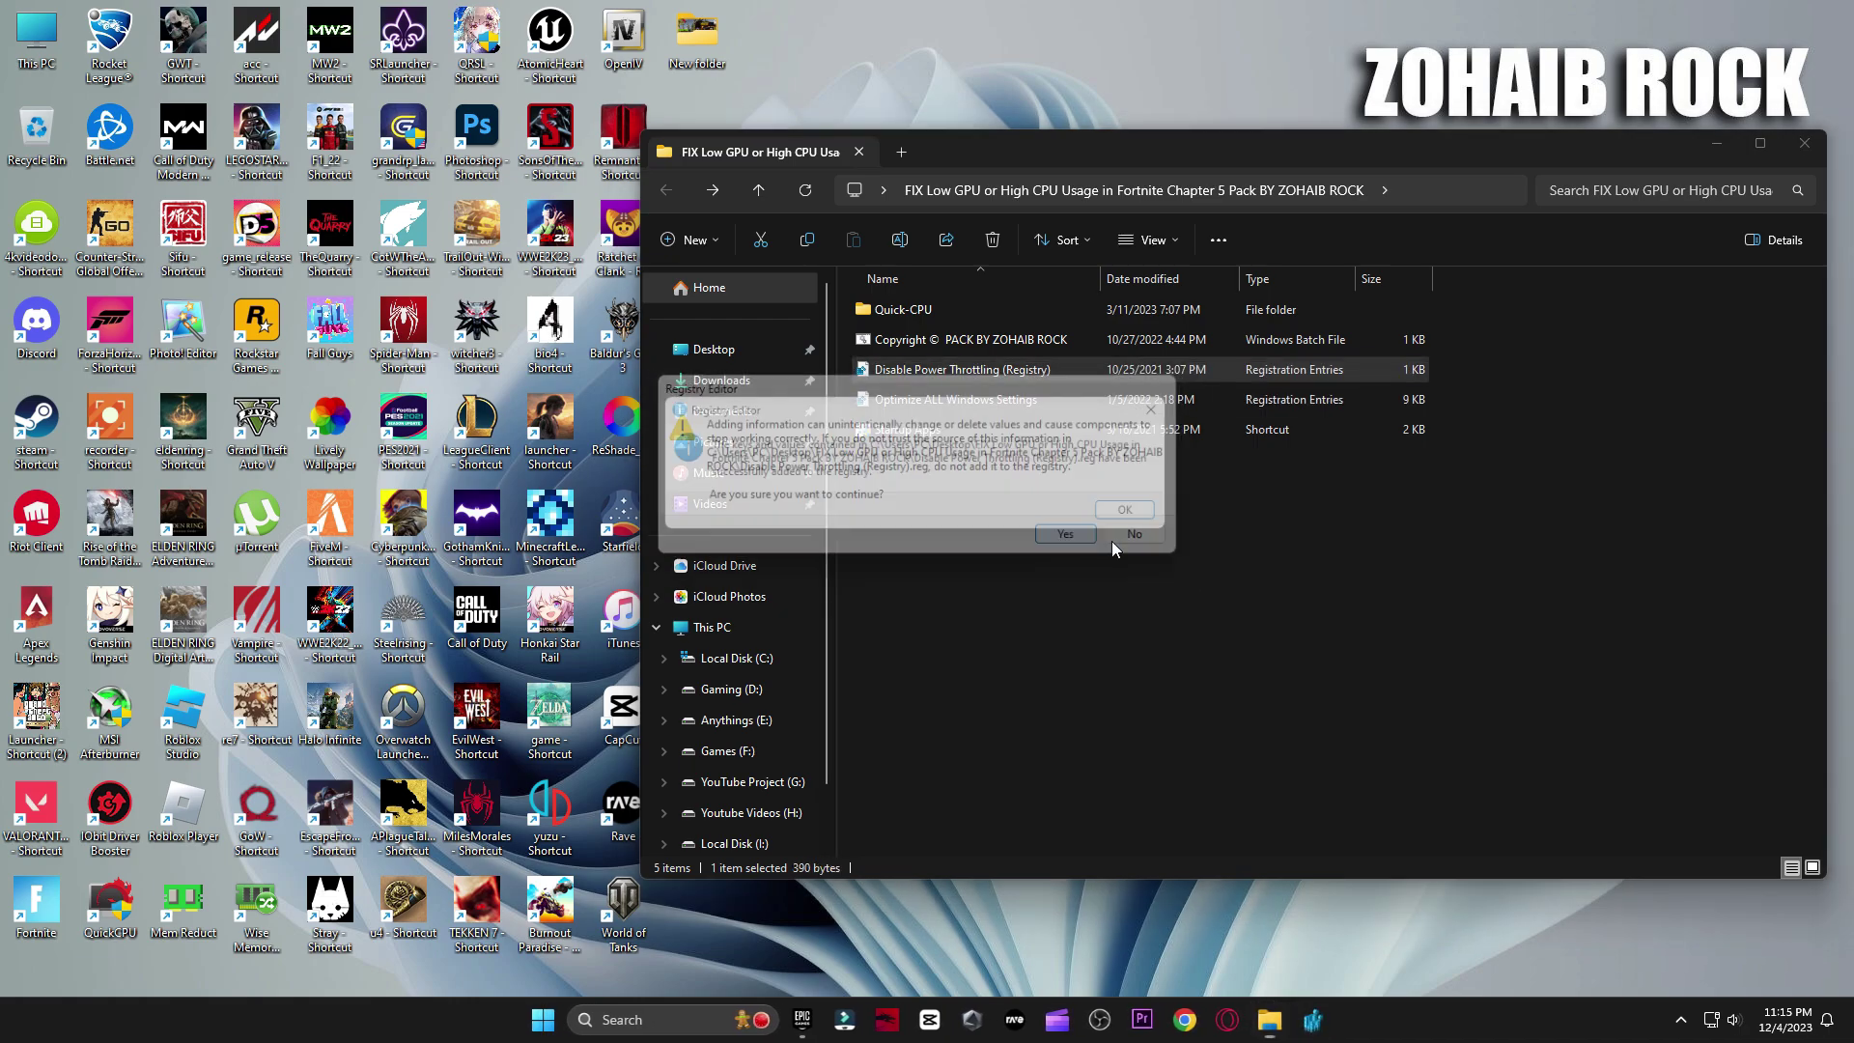
click(1126, 510)
Step: Open Task Manager's startup list with the pack's Startup Apps shortcut, close the pack folder and examine the entries
double_click(1188, 429)
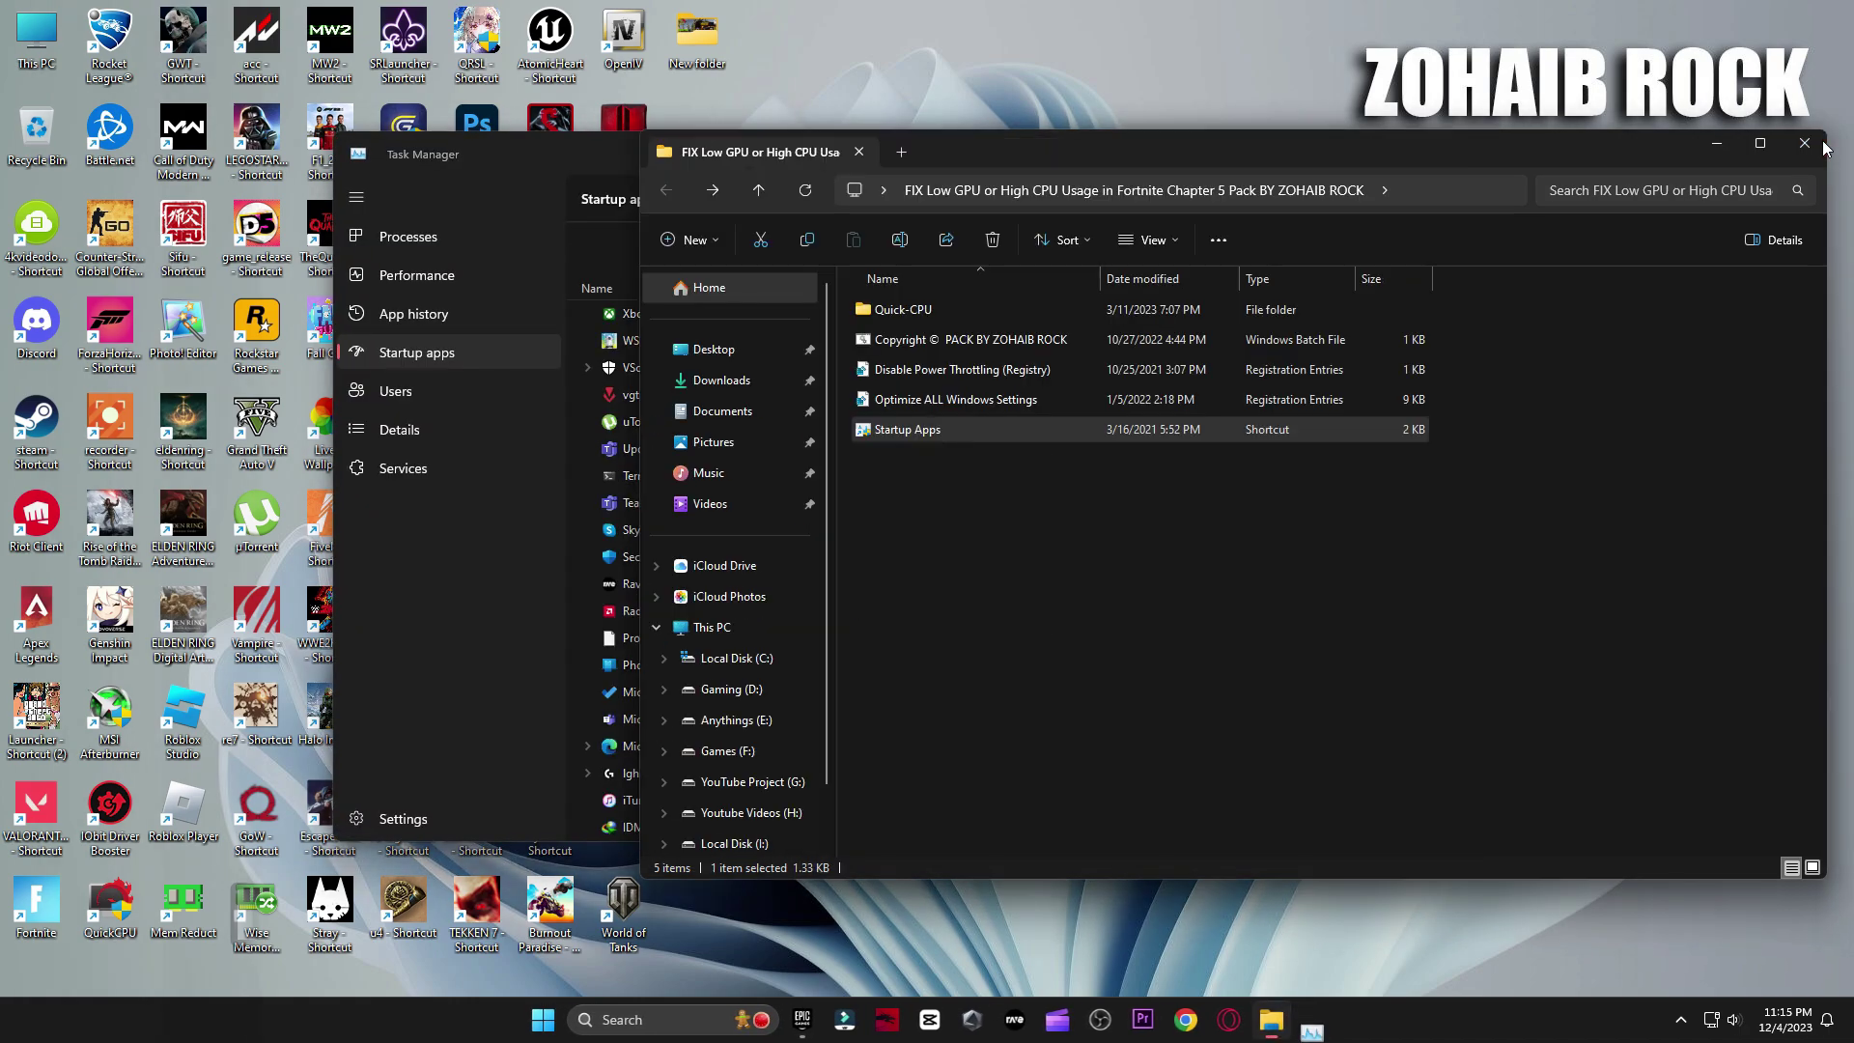
click(1821, 145)
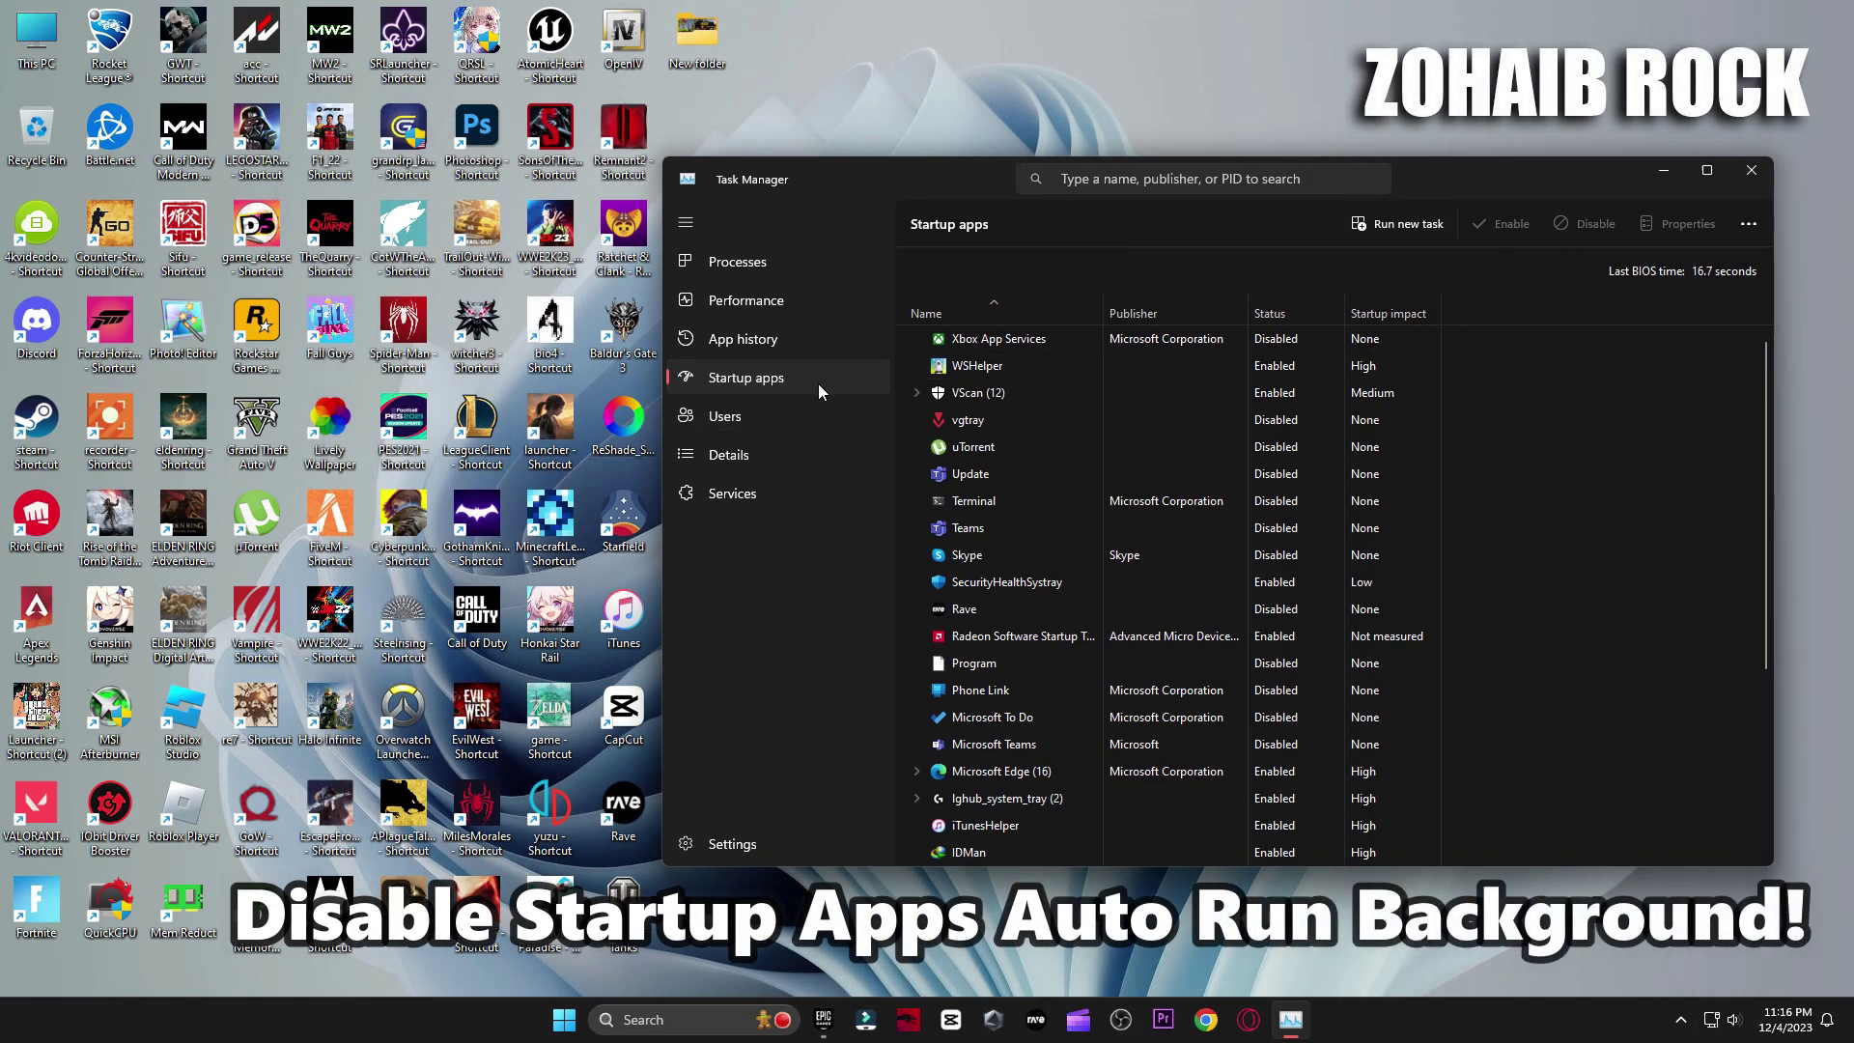
scroll(1257, 575, down, 2)
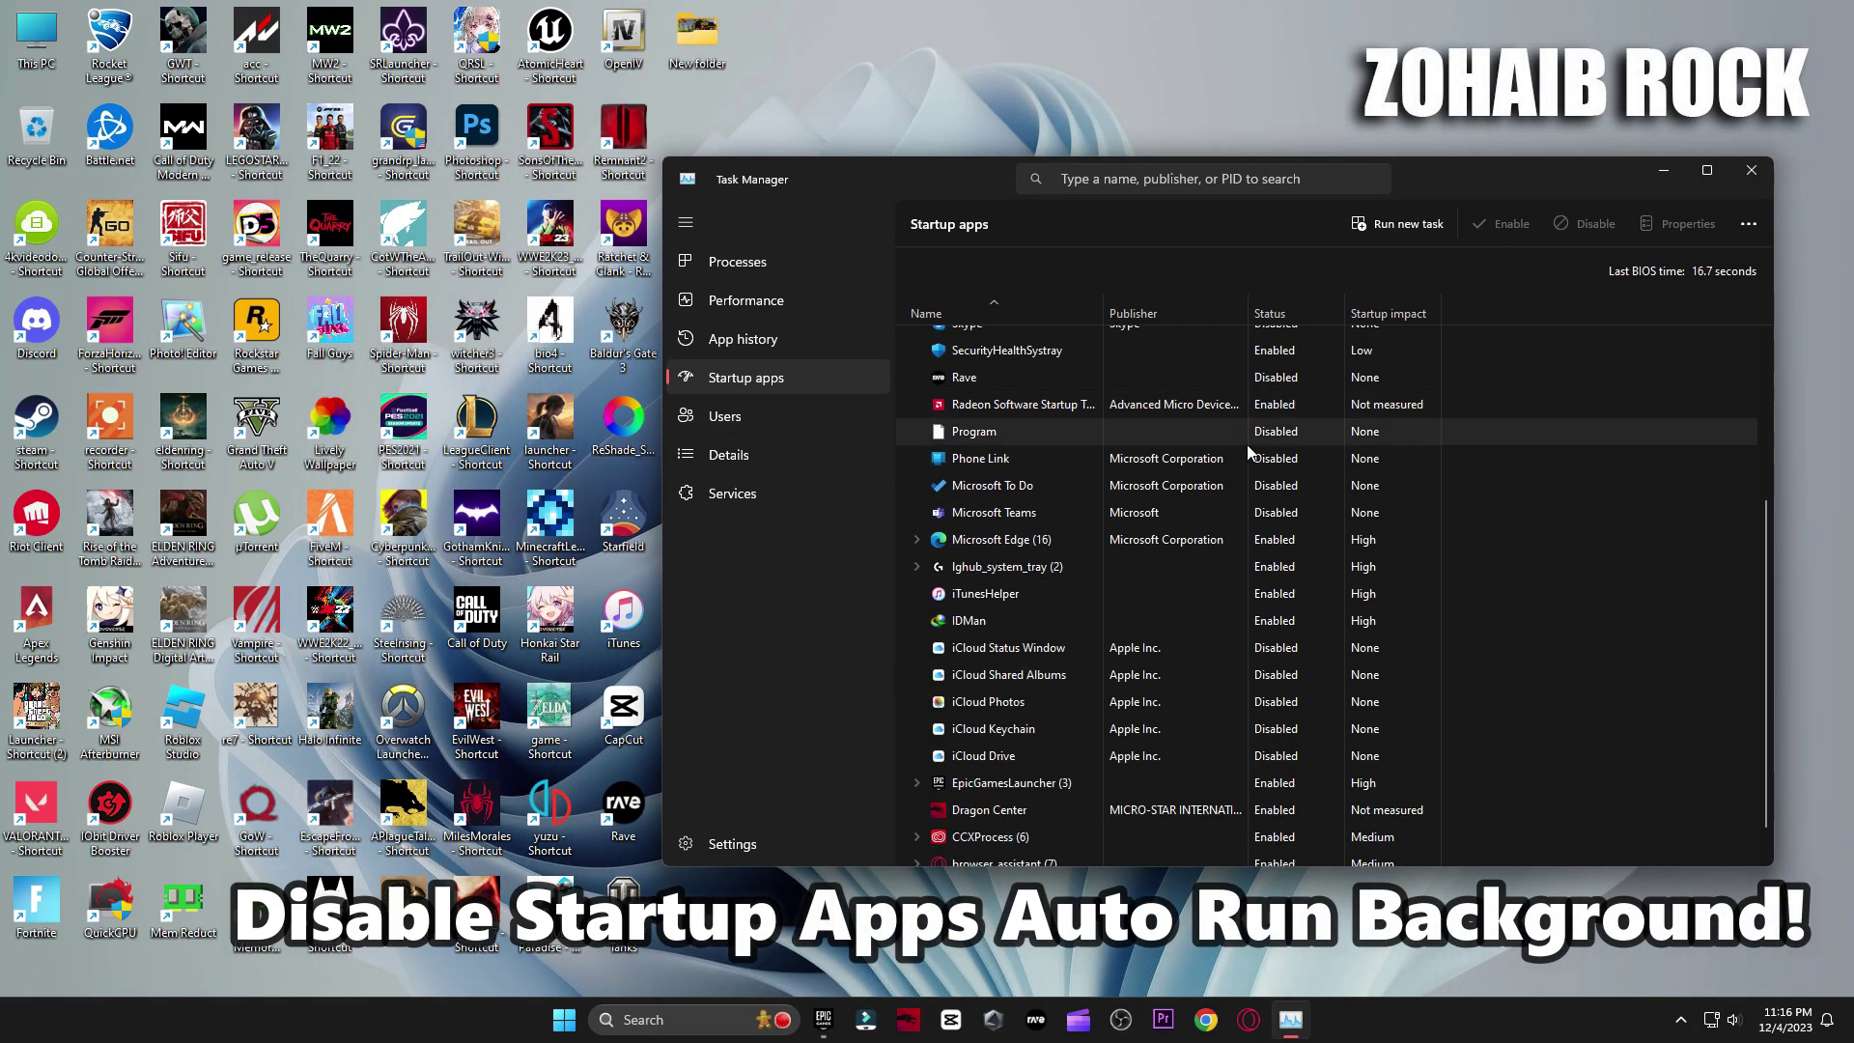
scroll(1245, 599, up, 2)
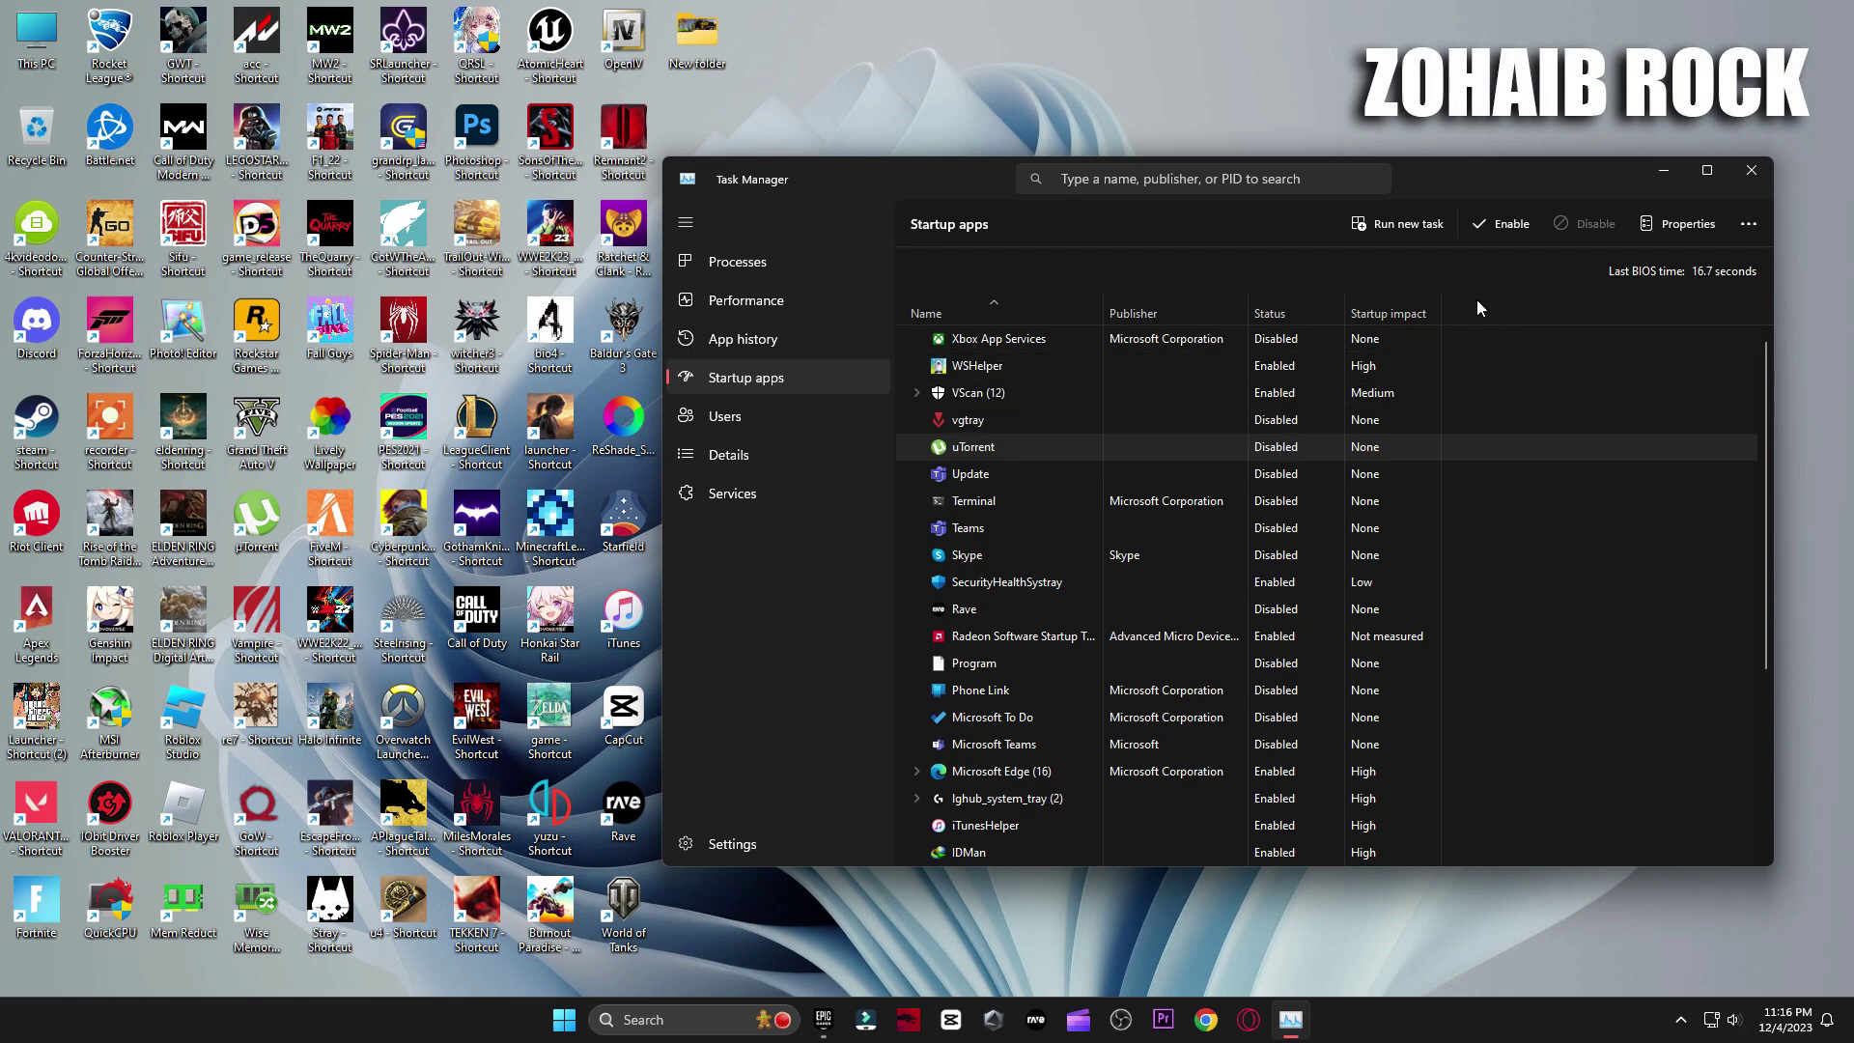
Step: Disable uTorrent's automatic startup, review the remaining startup apps and close Task Manager
double_click(1283, 450)
click(1555, 225)
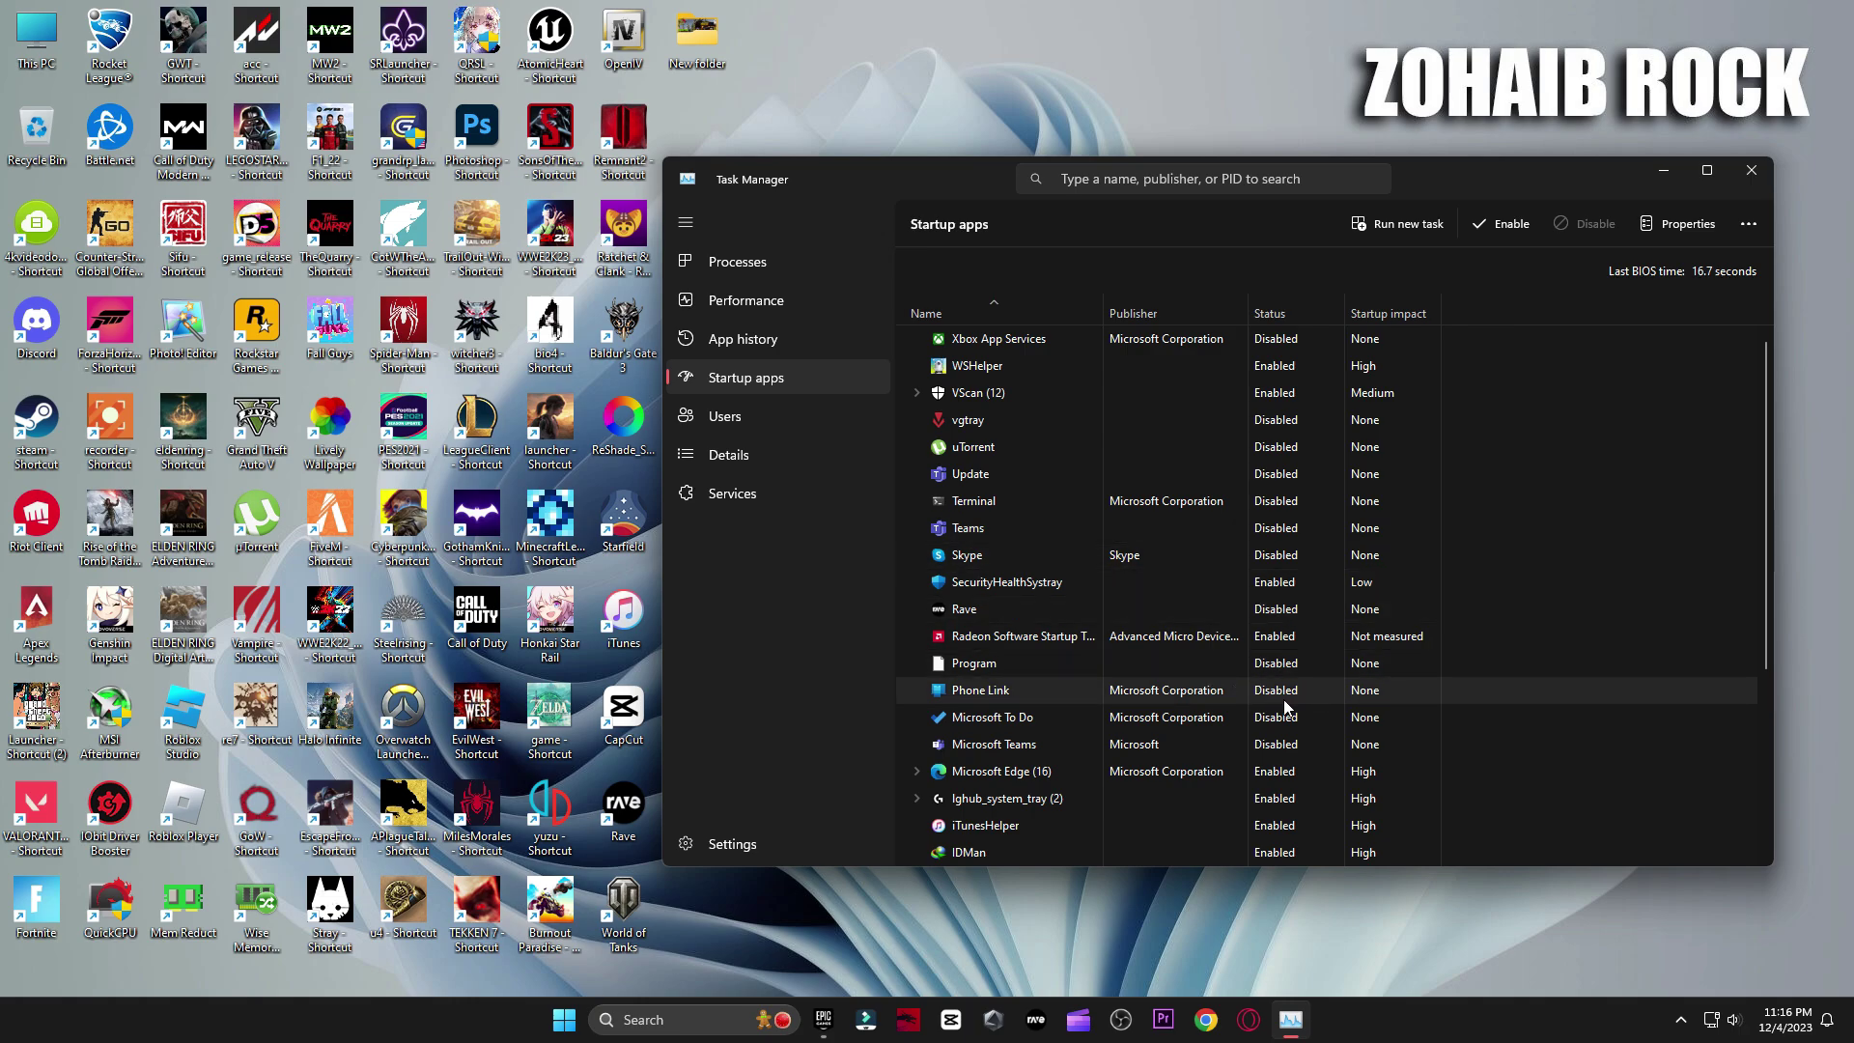
scroll(1264, 744, down, 1)
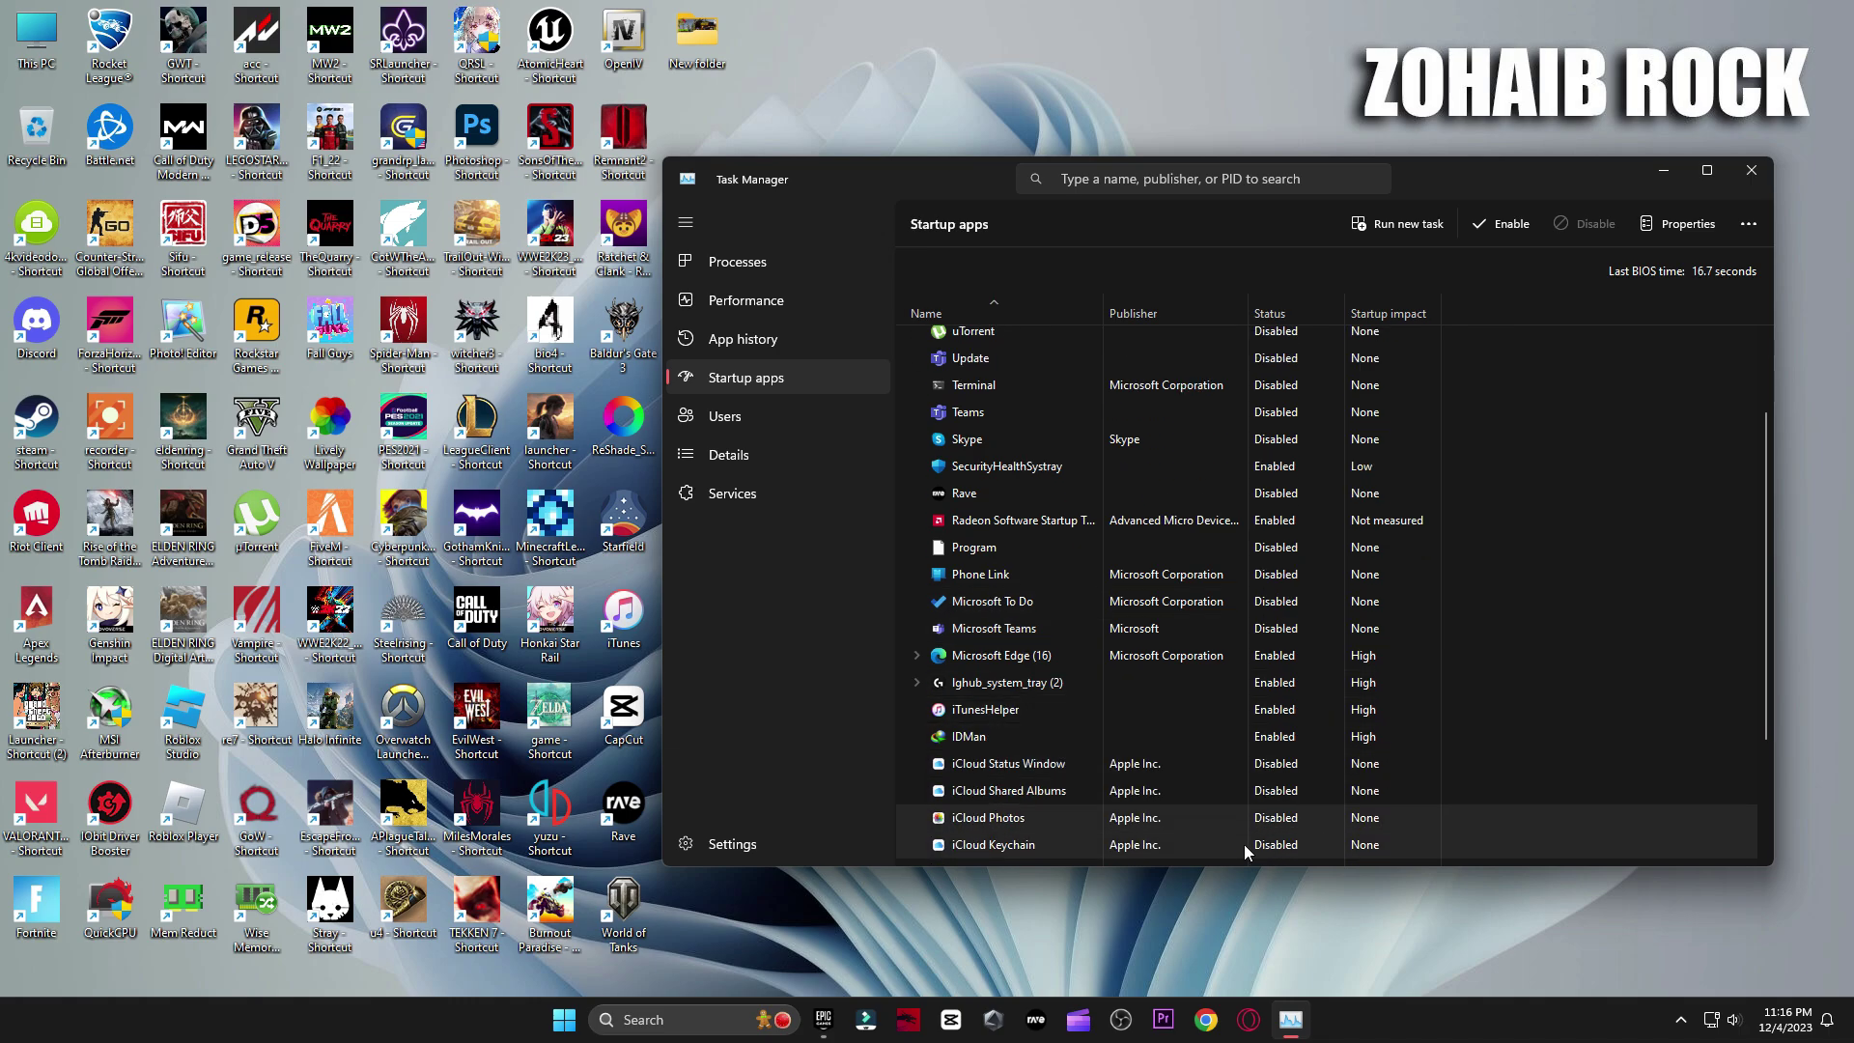
scroll(1226, 772, down, 1)
scroll(1213, 761, down, 1)
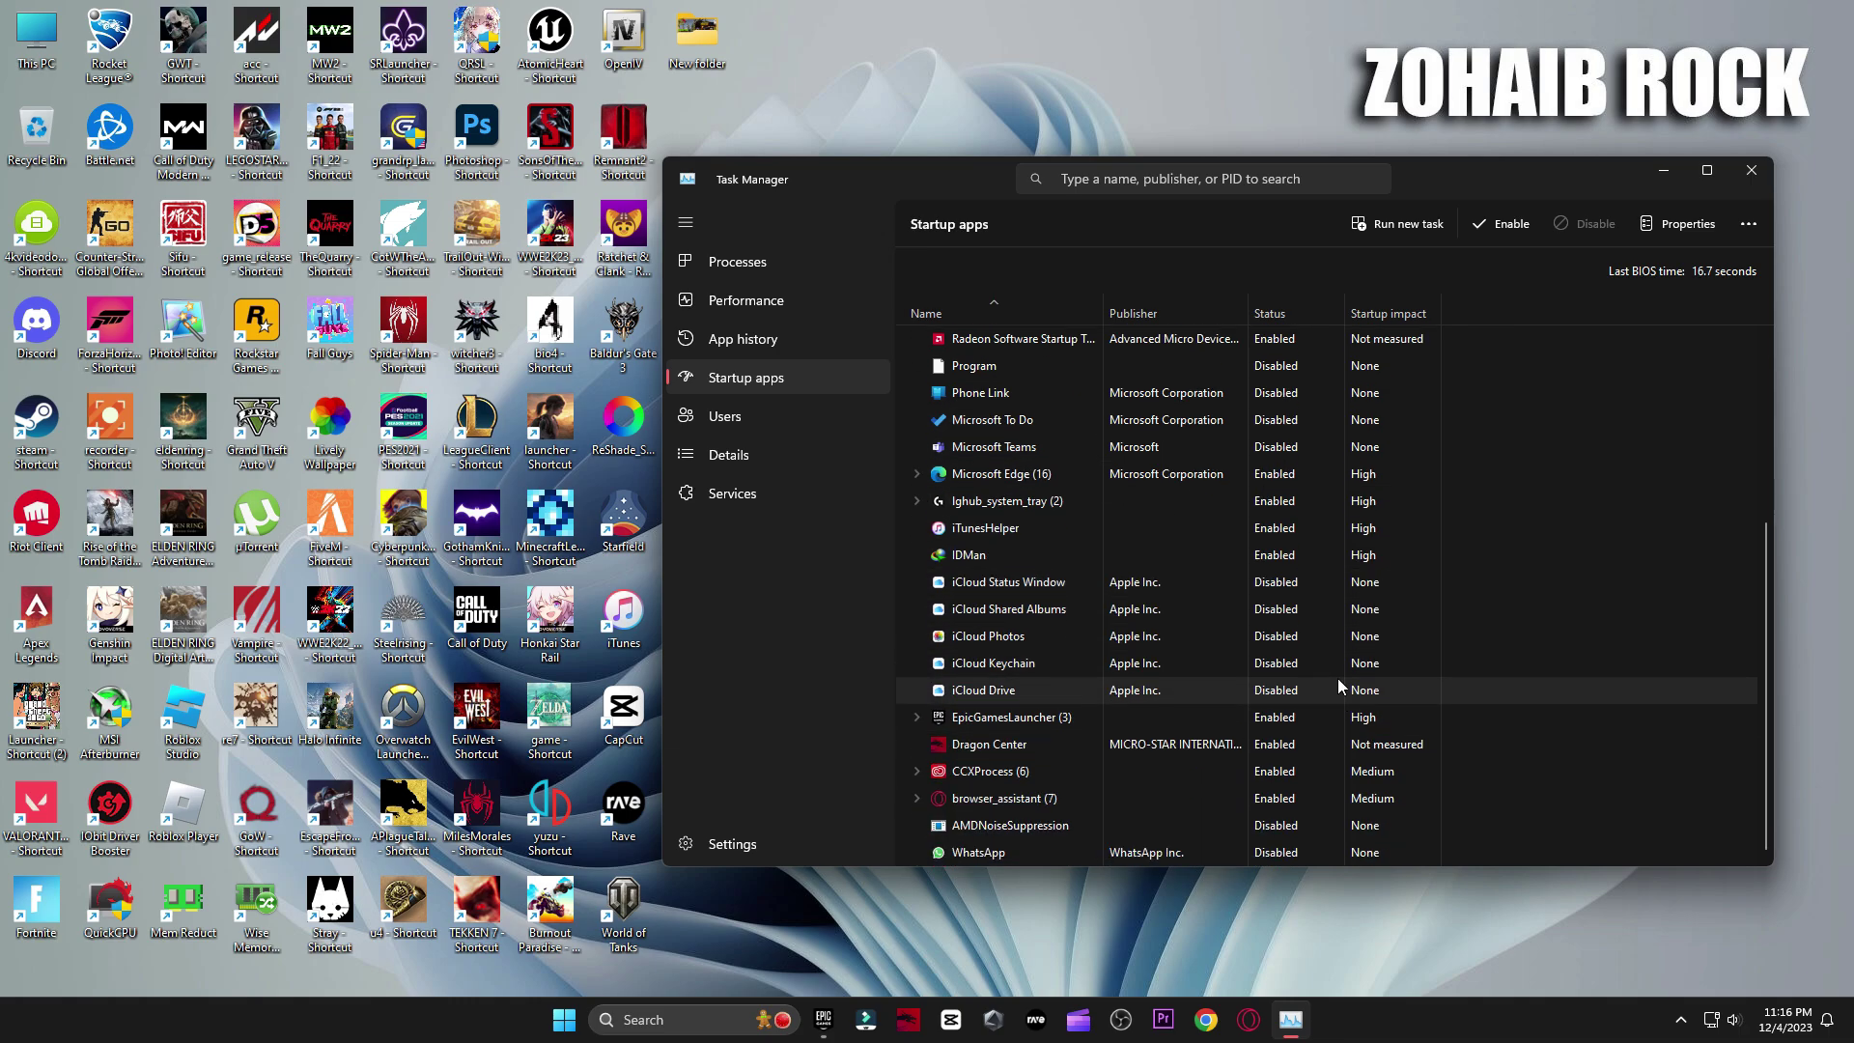
click(1750, 171)
Step: Open NVIDIA Control Panel from the desktop and move its window clear of the desktop icons
right_click(842, 205)
click(908, 475)
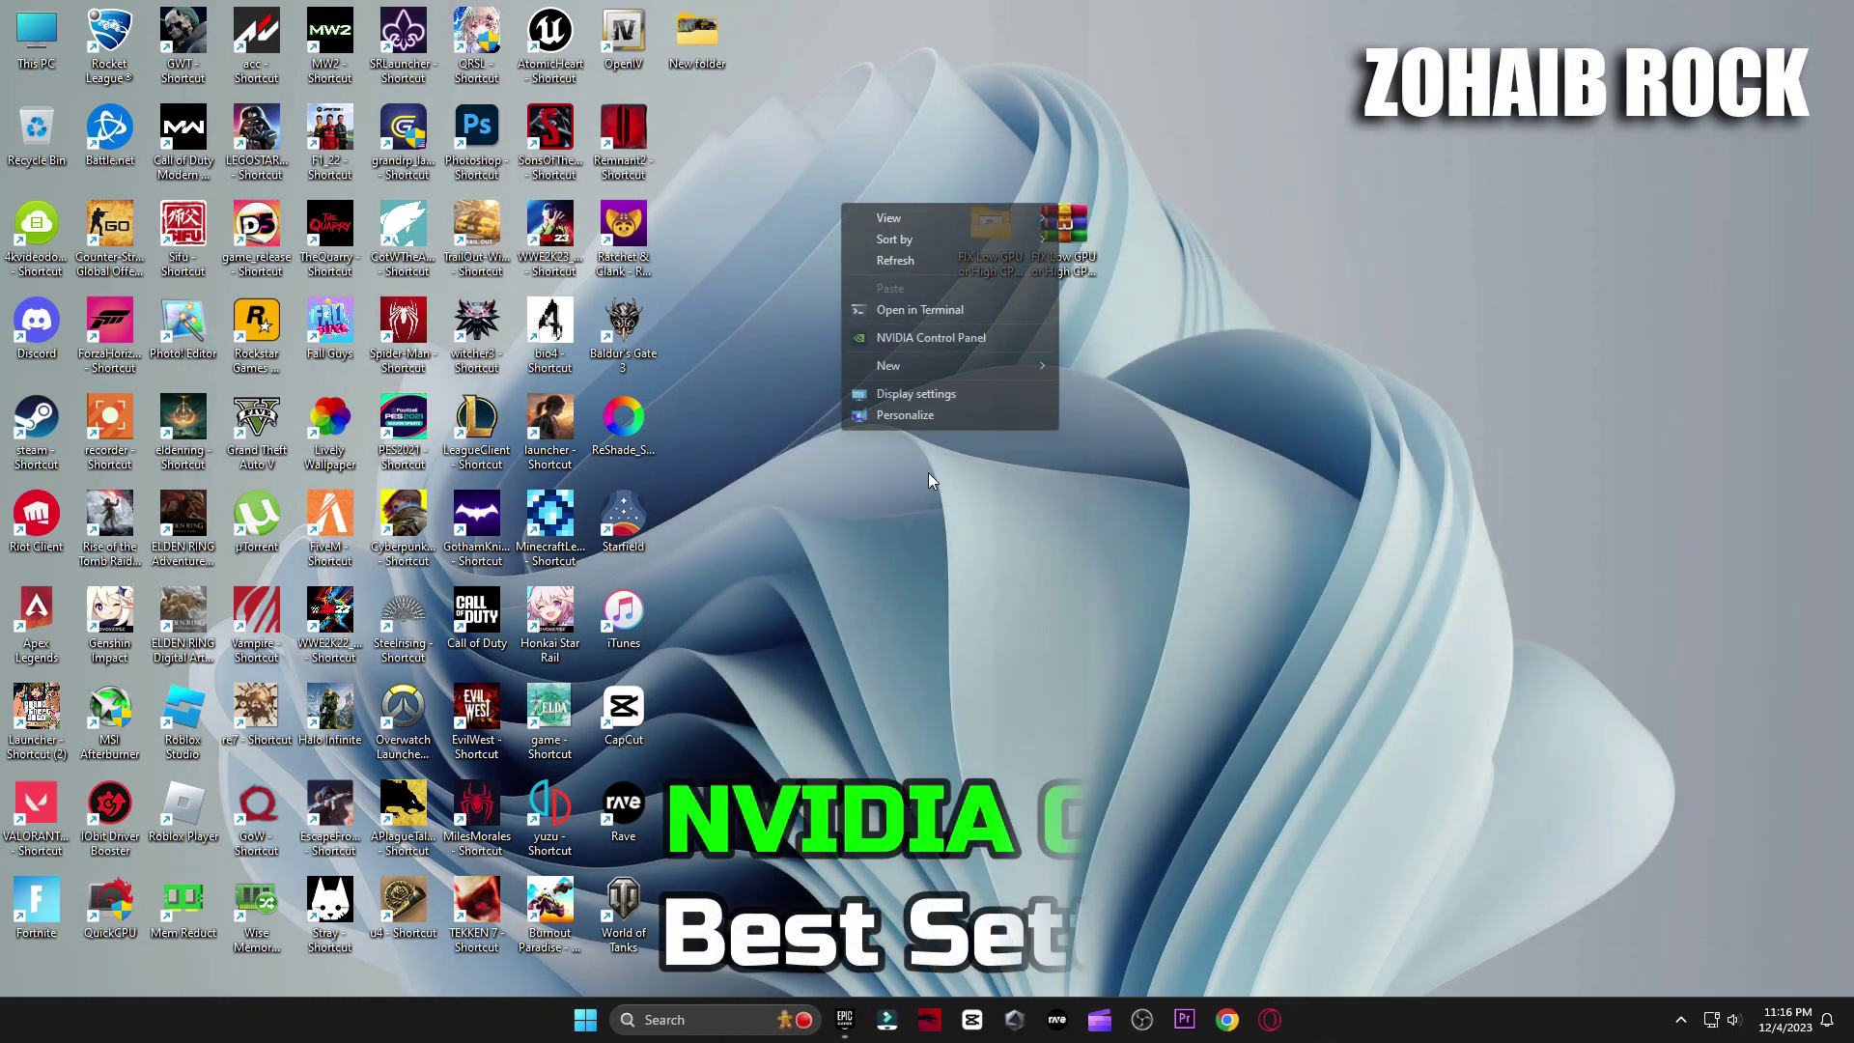
click(950, 344)
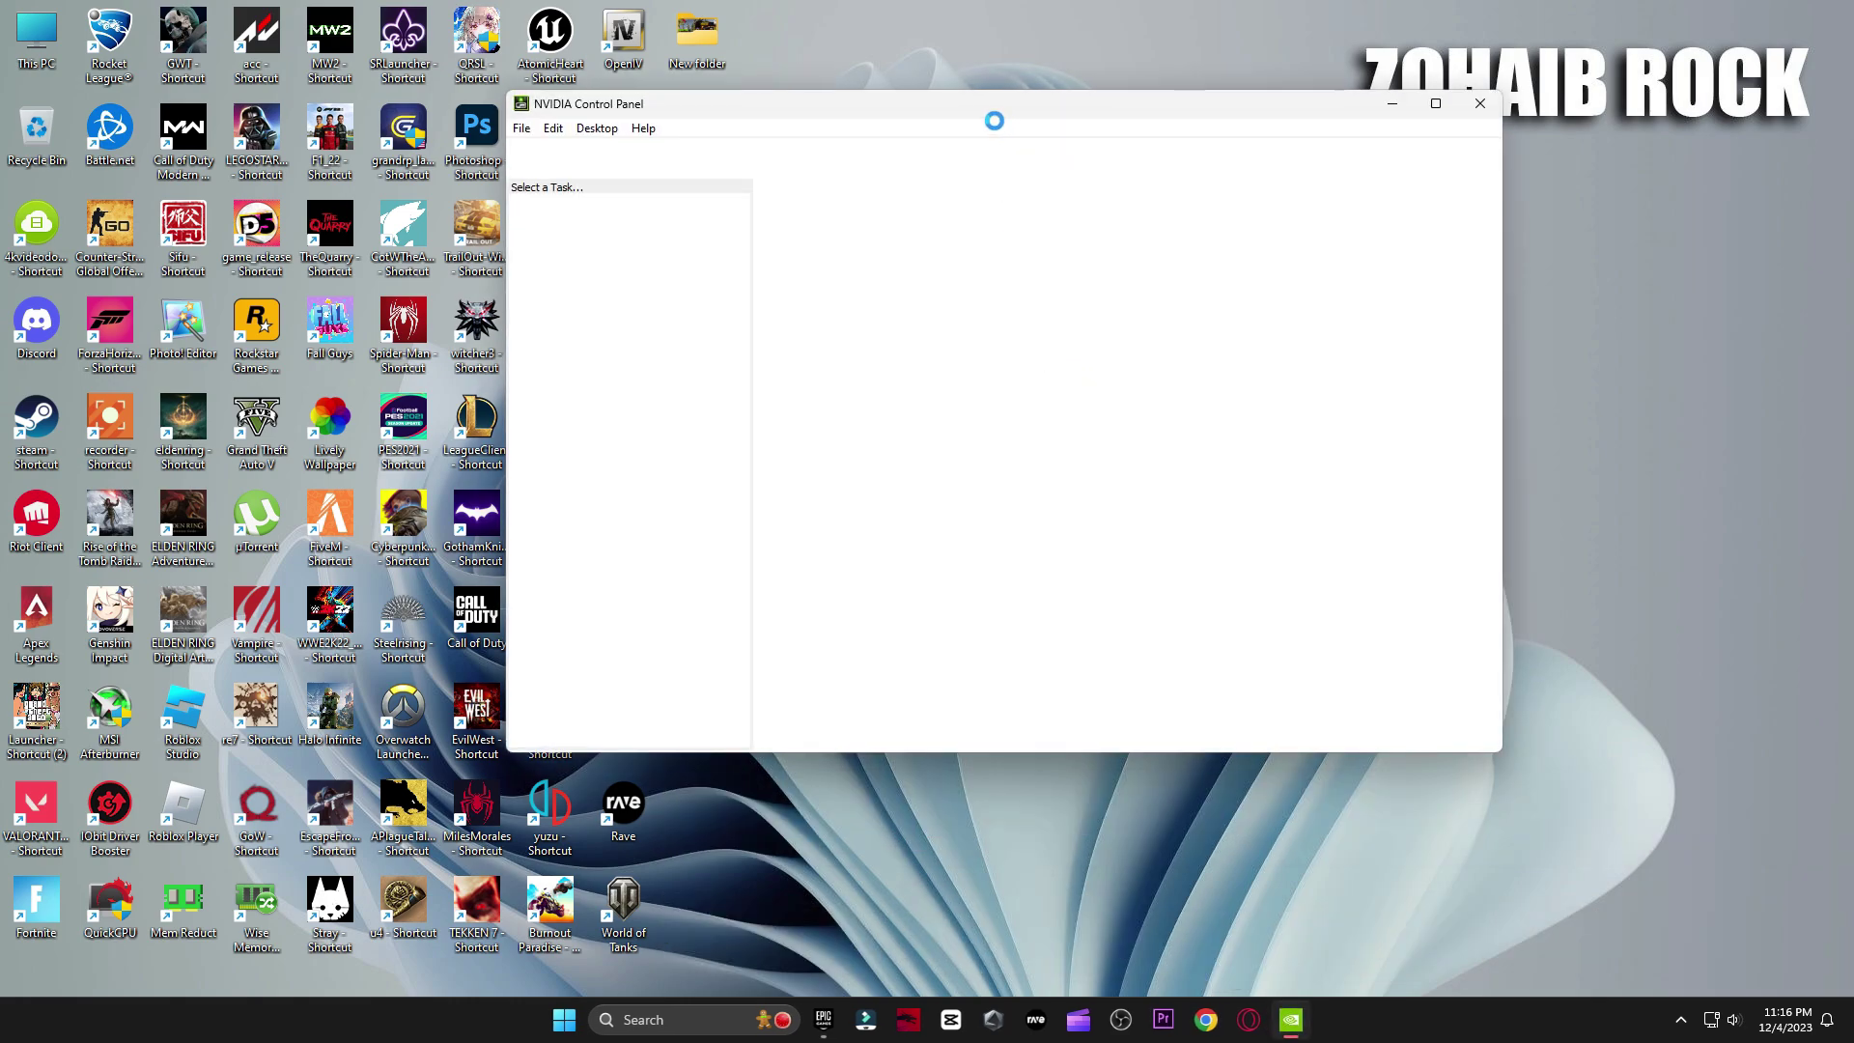
drag(948, 107, 1176, 180)
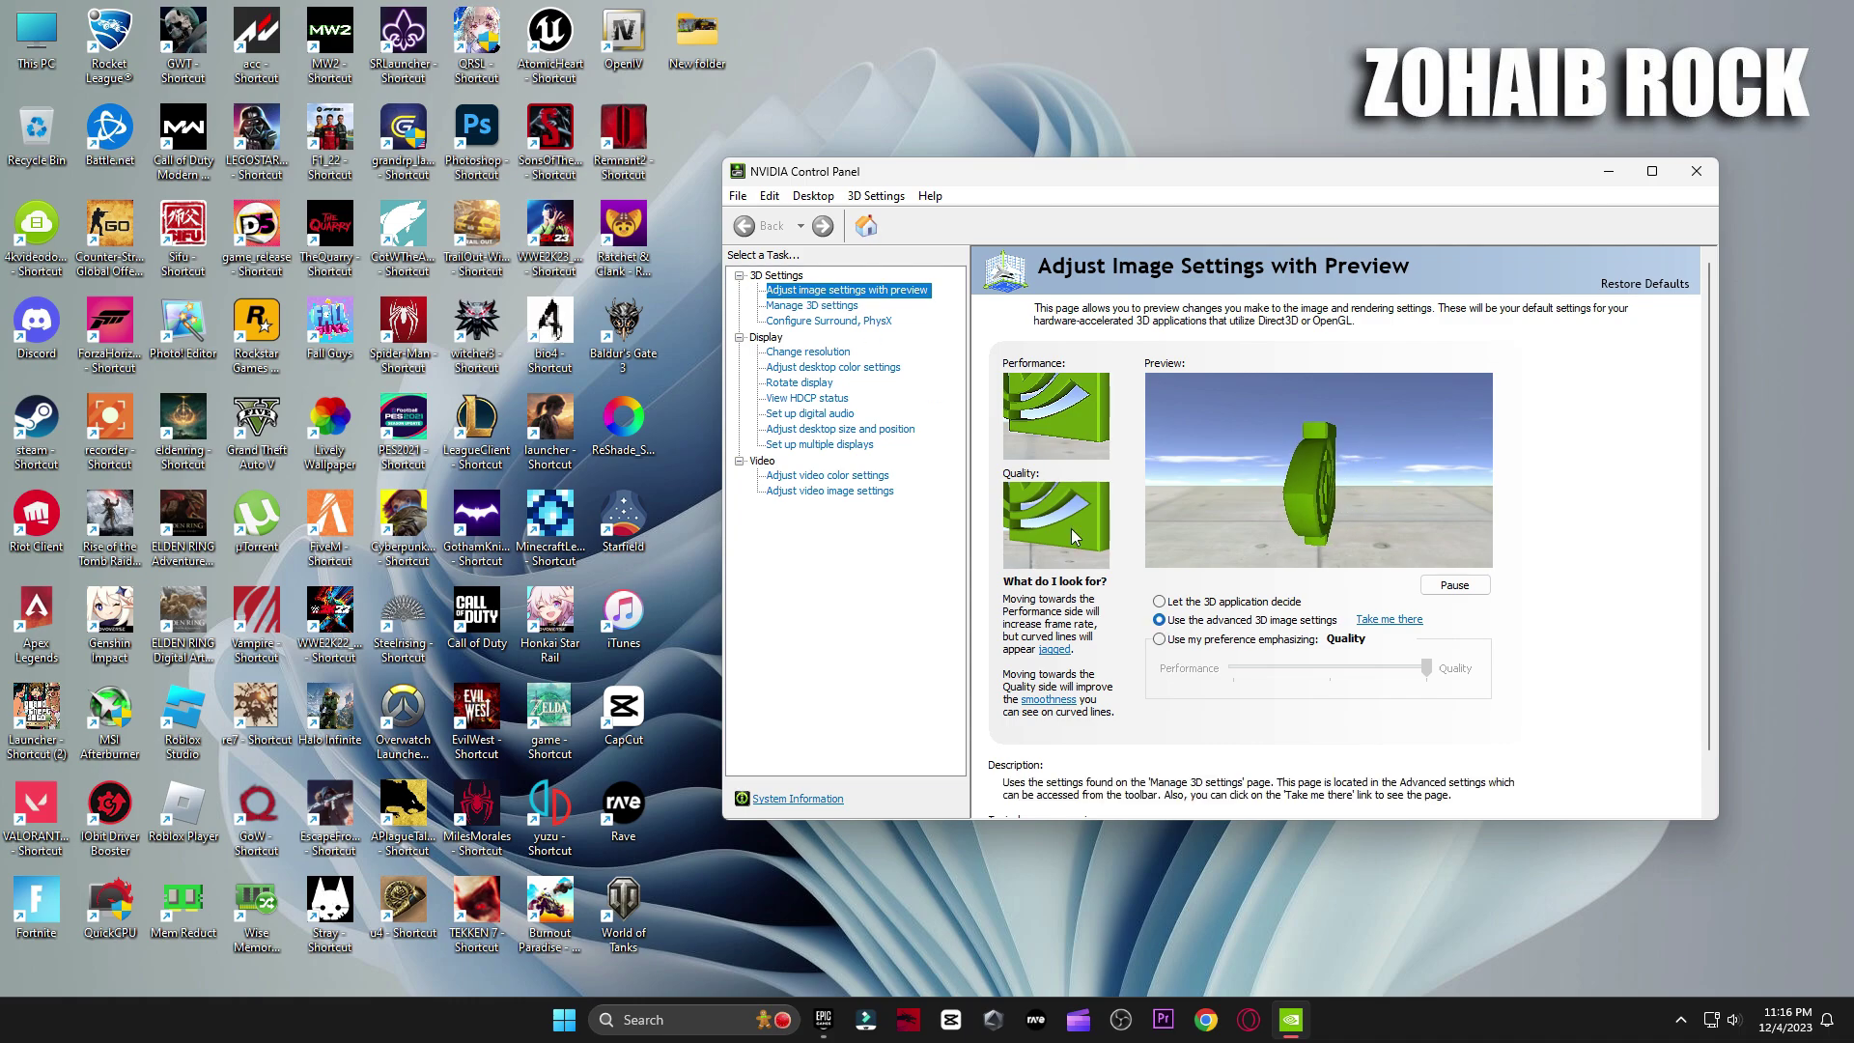
Step: Examine the global options under Manage 3D Settings, including power management mode, texture filtering and vertical sync
click(836, 306)
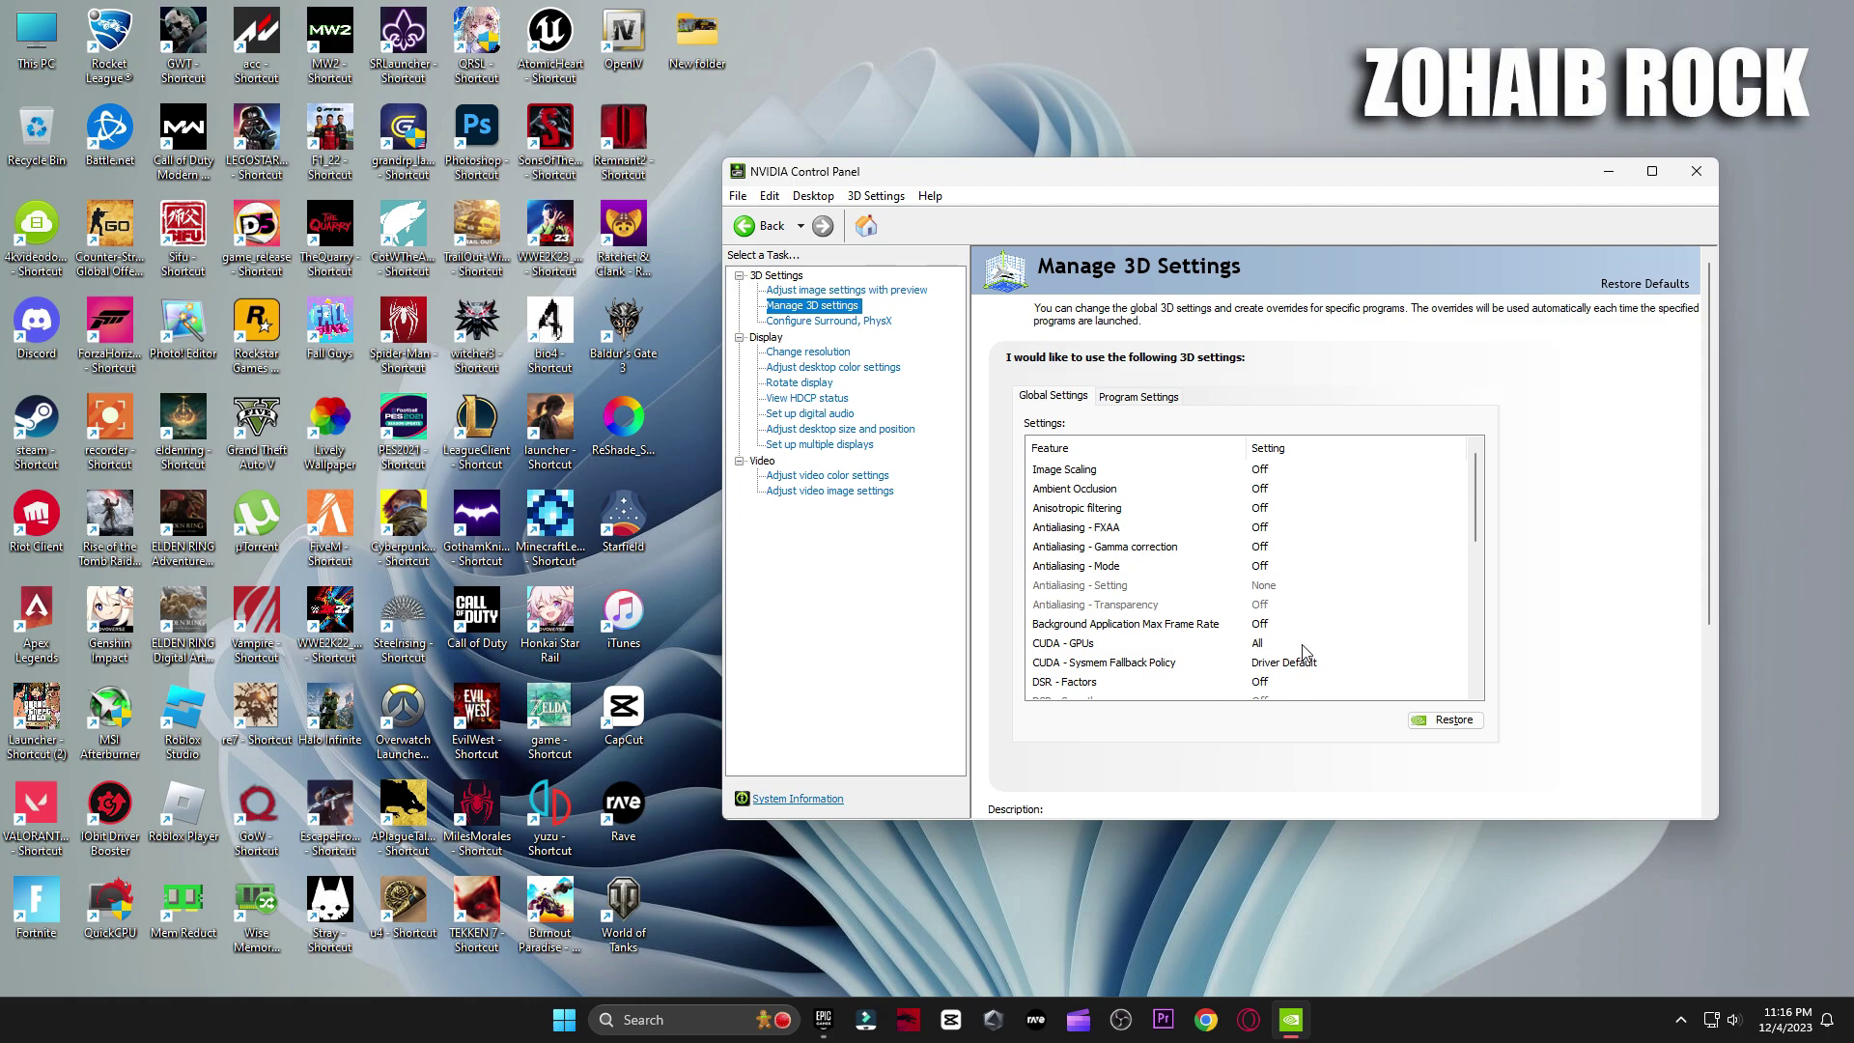
scroll(1302, 653, down, 4)
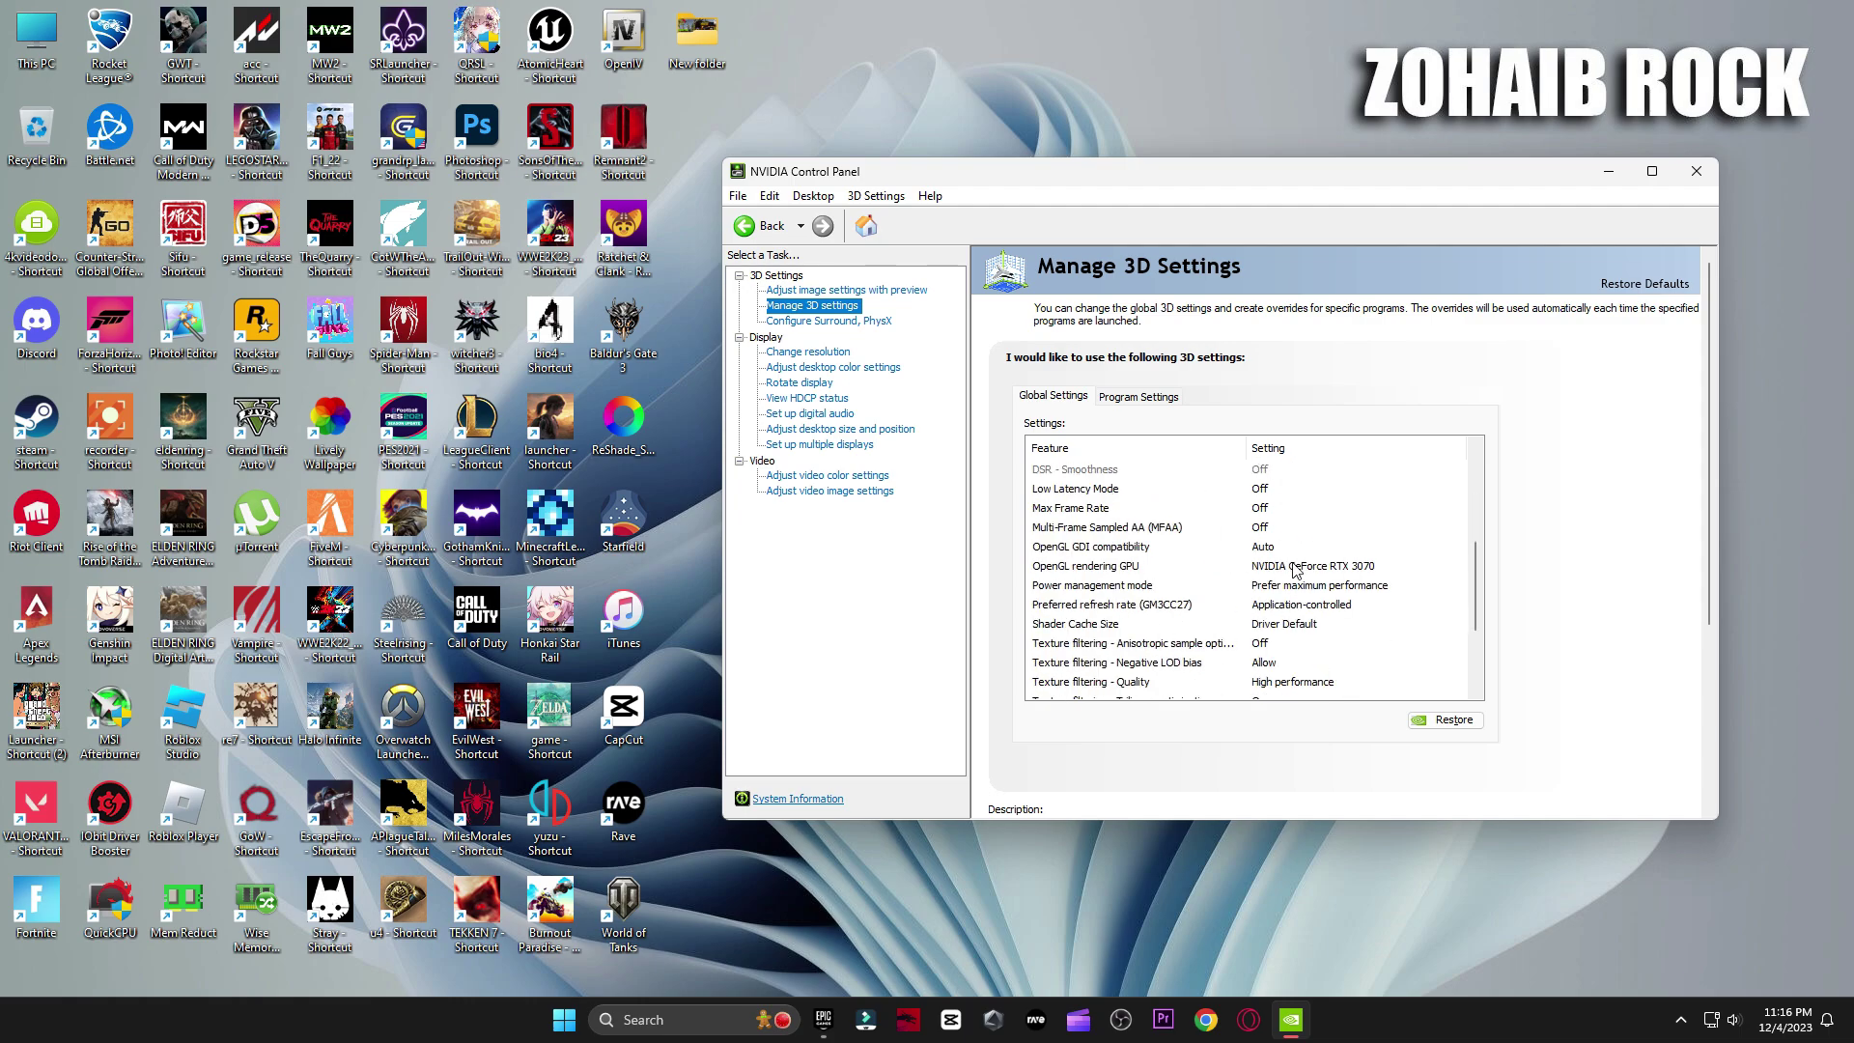
scroll(1296, 581, down, 1)
scroll(1284, 638, down, 2)
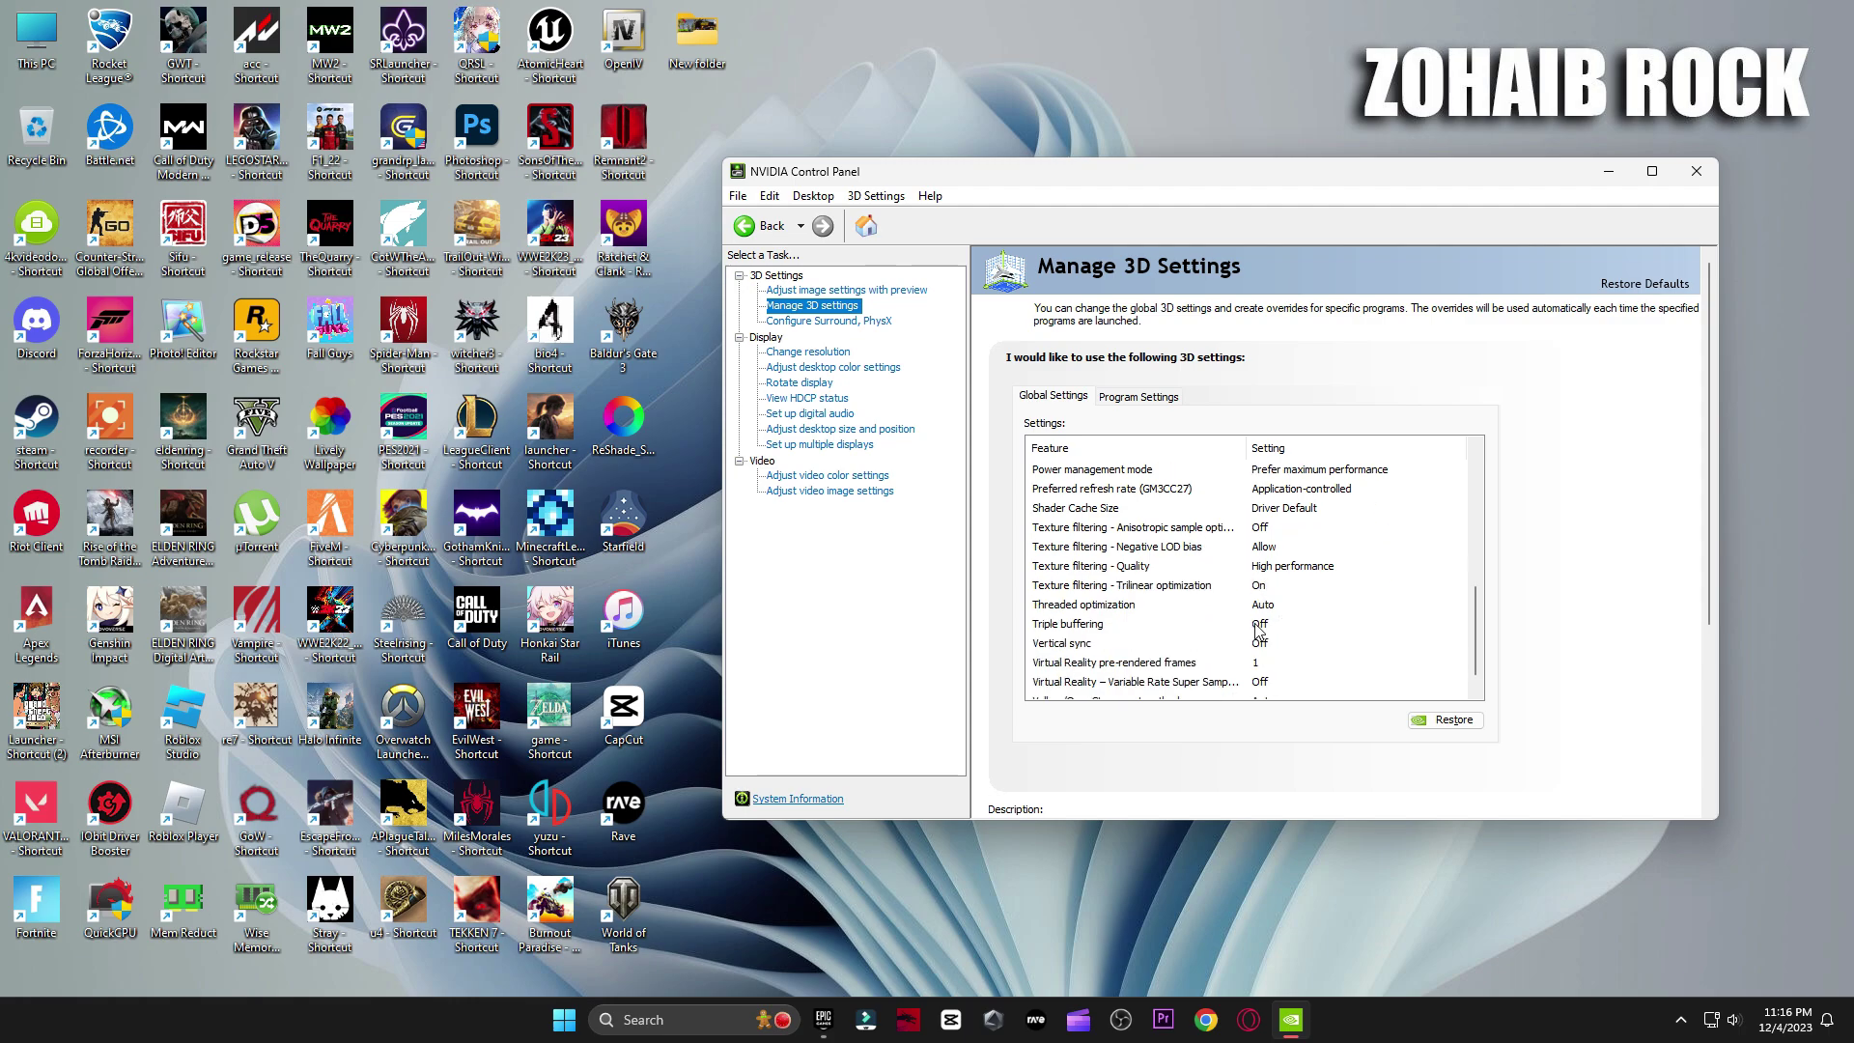
Step: Set the PhysX processor to NVIDIA GeForce RTX 3070
click(890, 325)
click(1415, 431)
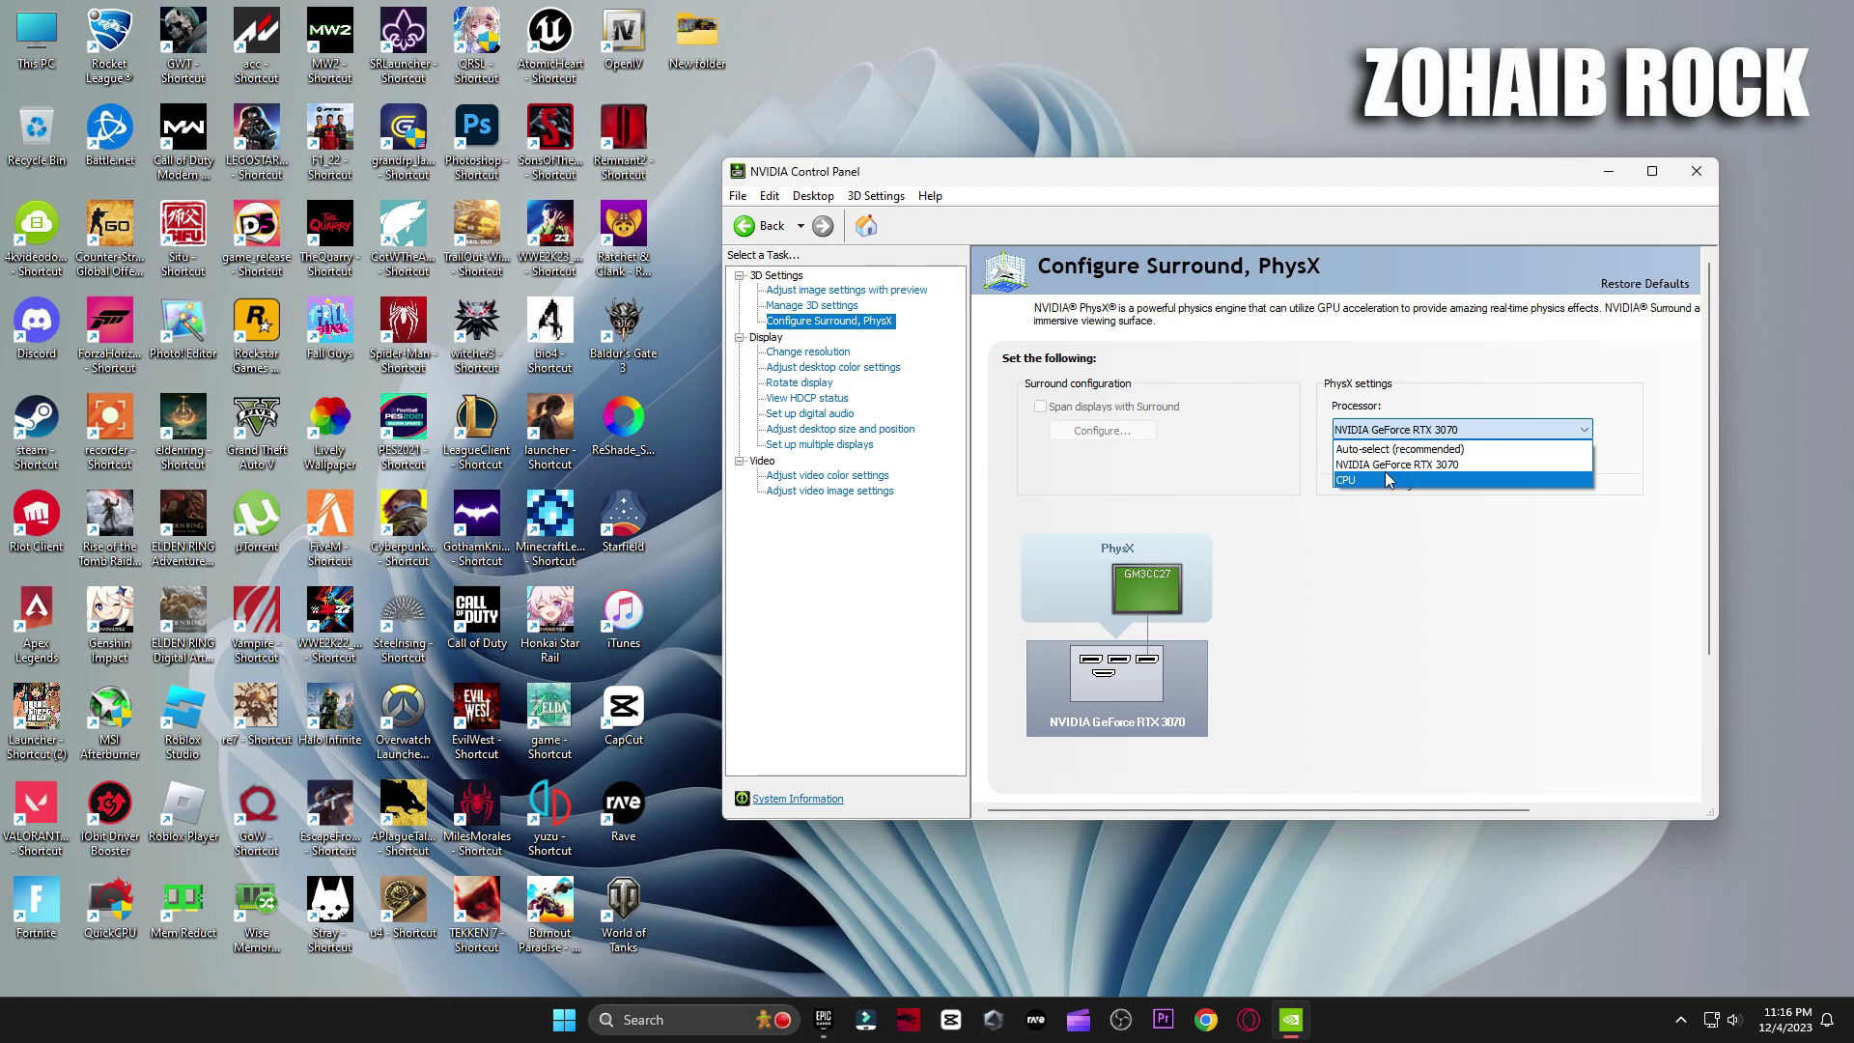
click(1384, 467)
Step: Set the display's refresh rate to 165Hz at 1920 × 1080 and apply the resolution settings
click(817, 354)
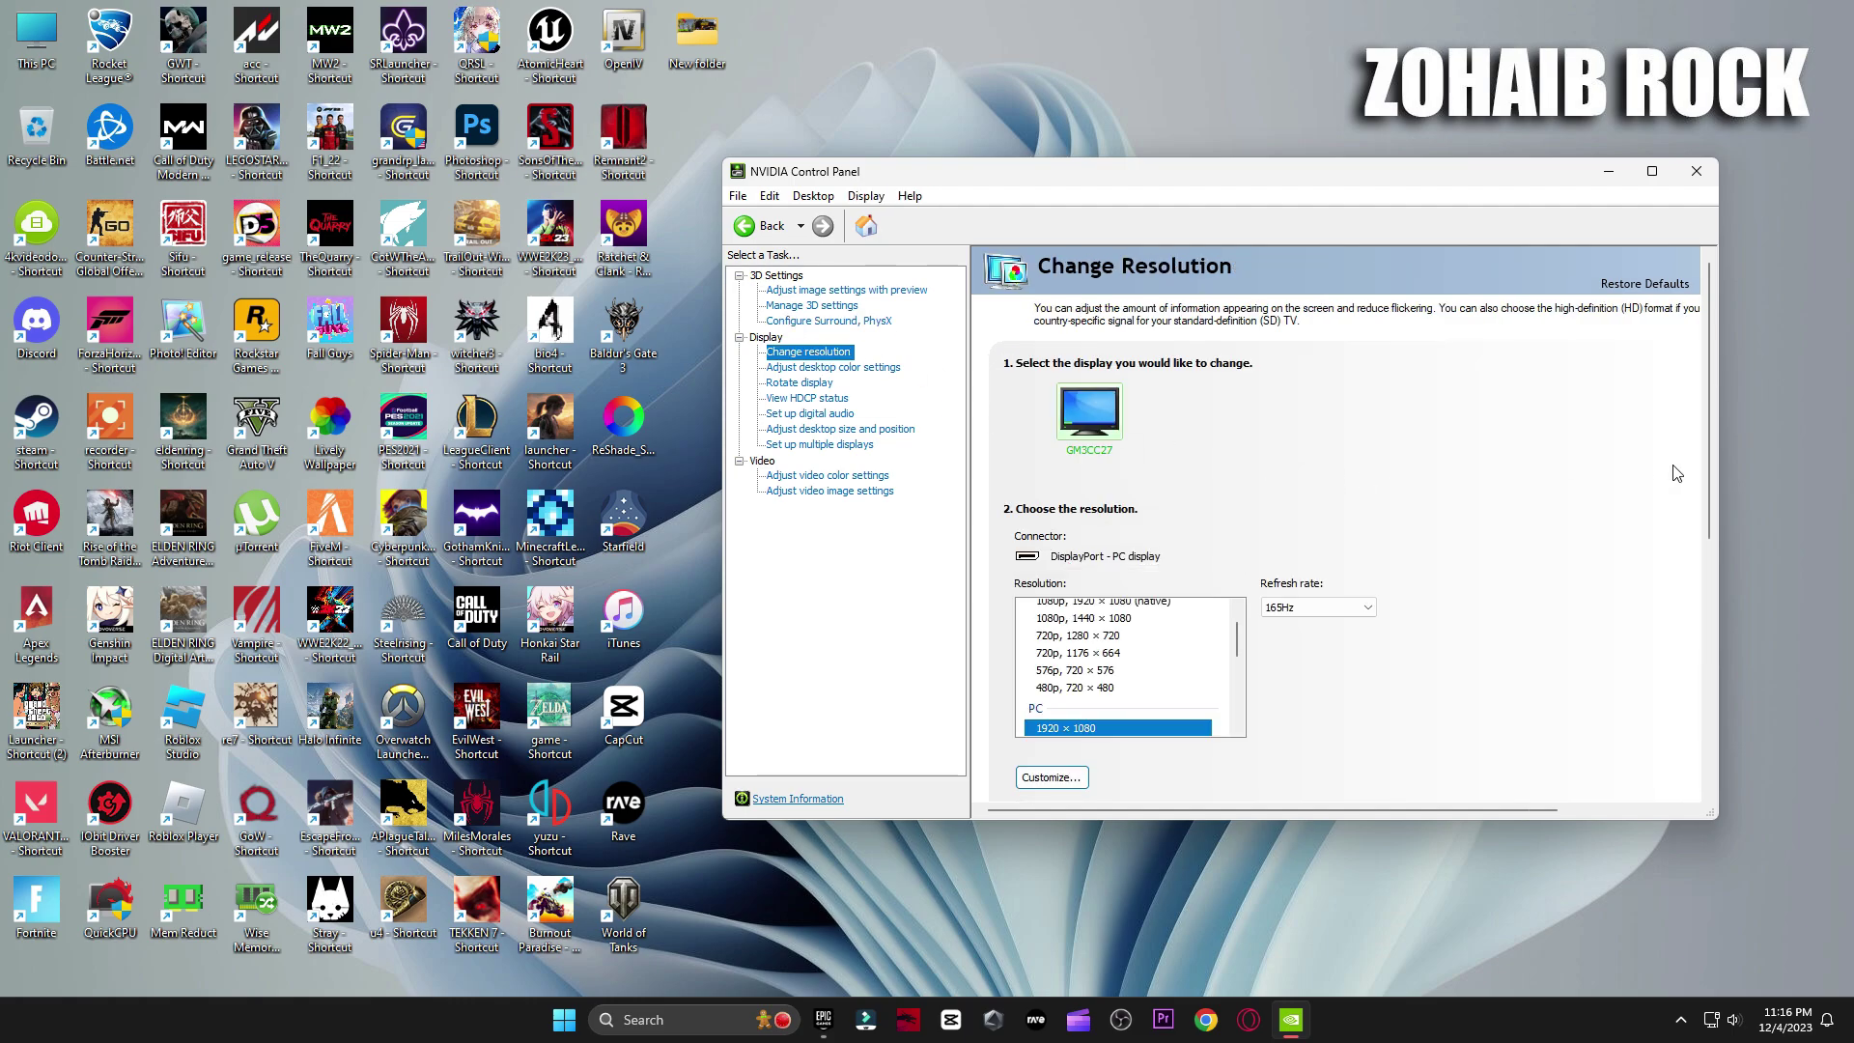
drag(1707, 432, 1716, 547)
scroll(1127, 396, down, 2)
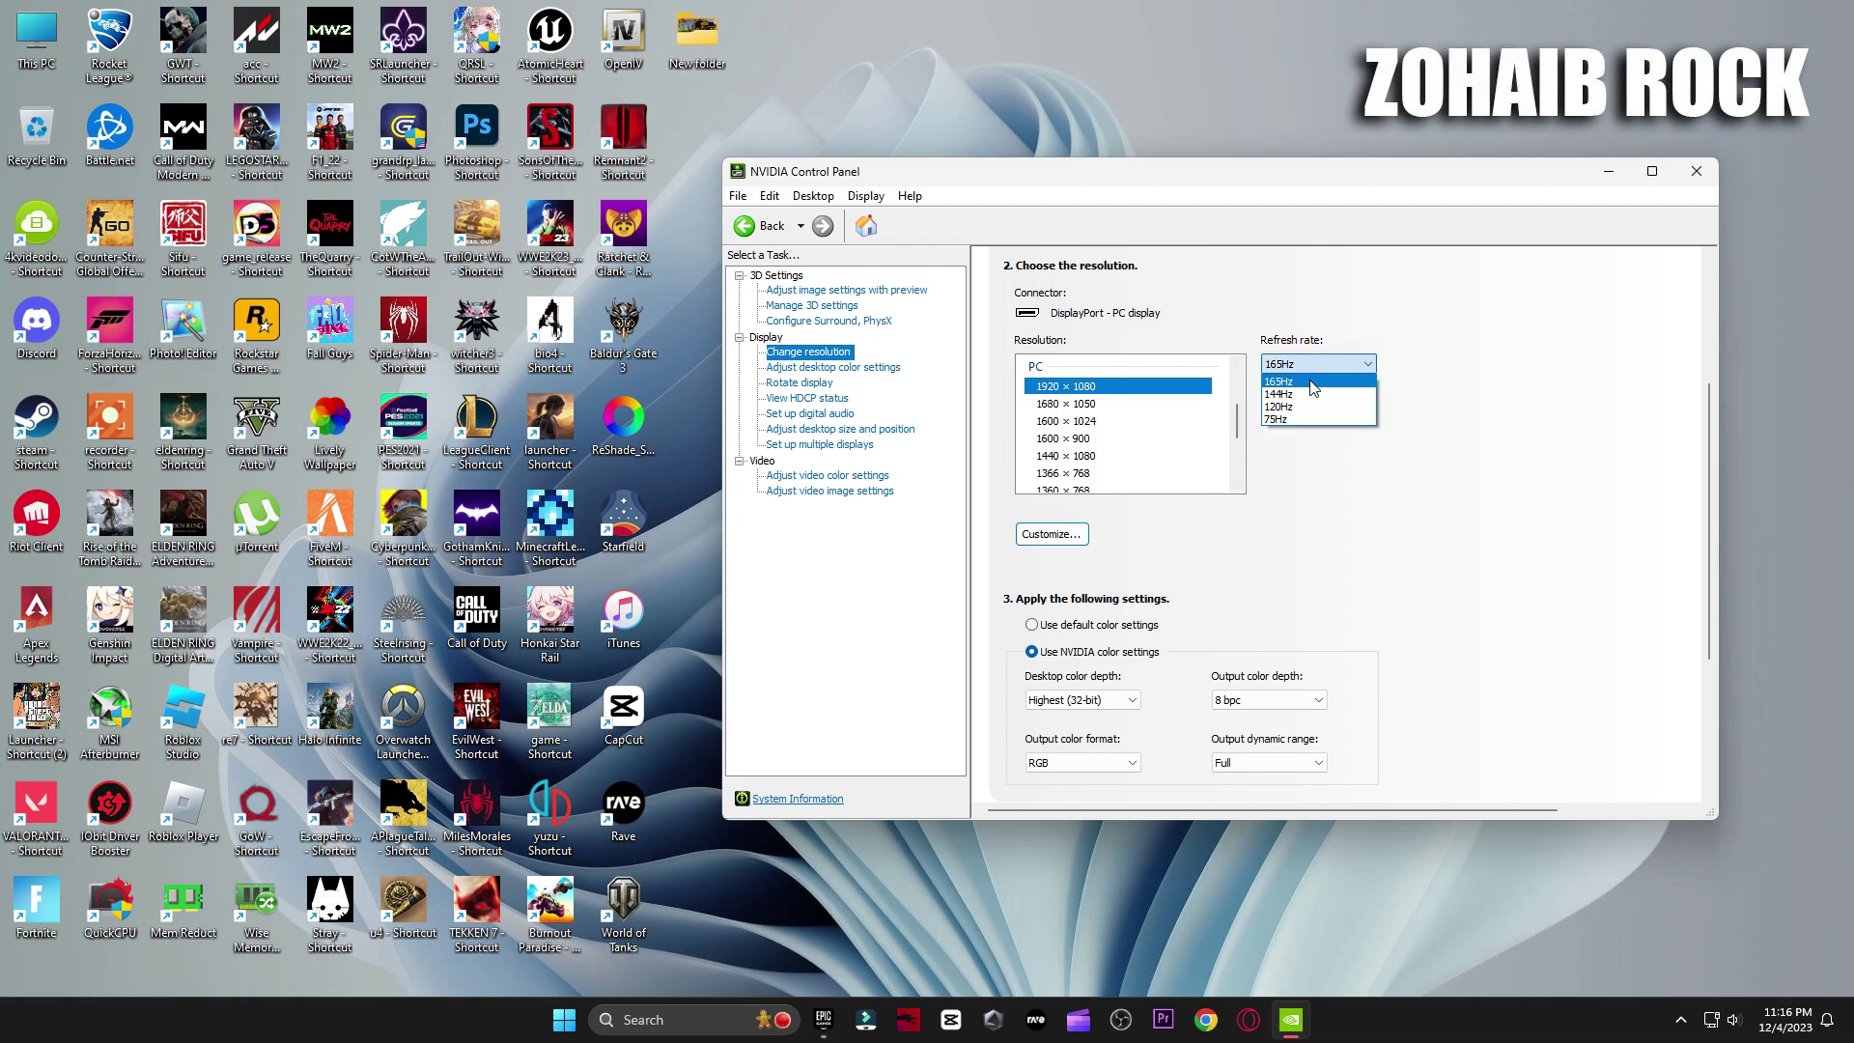
click(1311, 383)
scroll(1291, 657, down, 3)
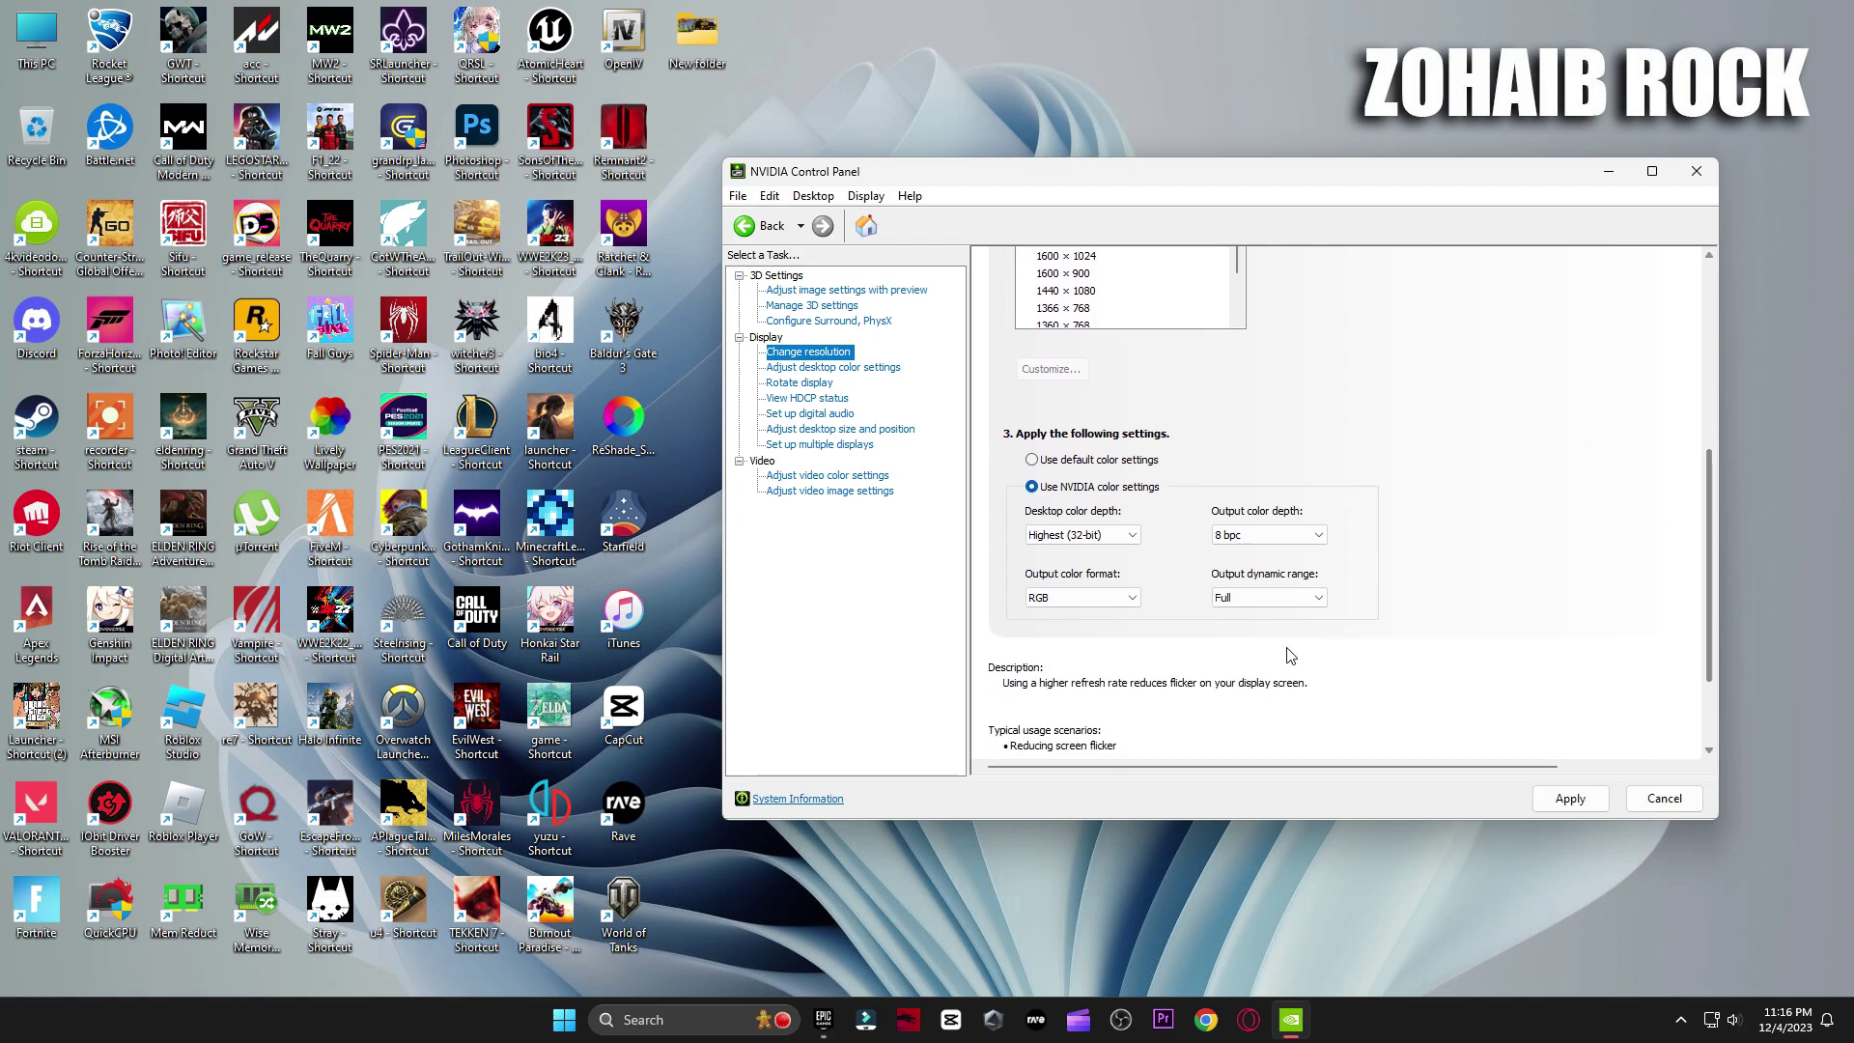
click(1553, 794)
click(1293, 534)
Step: Look through the desktop color, display rotation, HDCP status and digital audio settings
click(840, 368)
drag(1711, 407, 1730, 524)
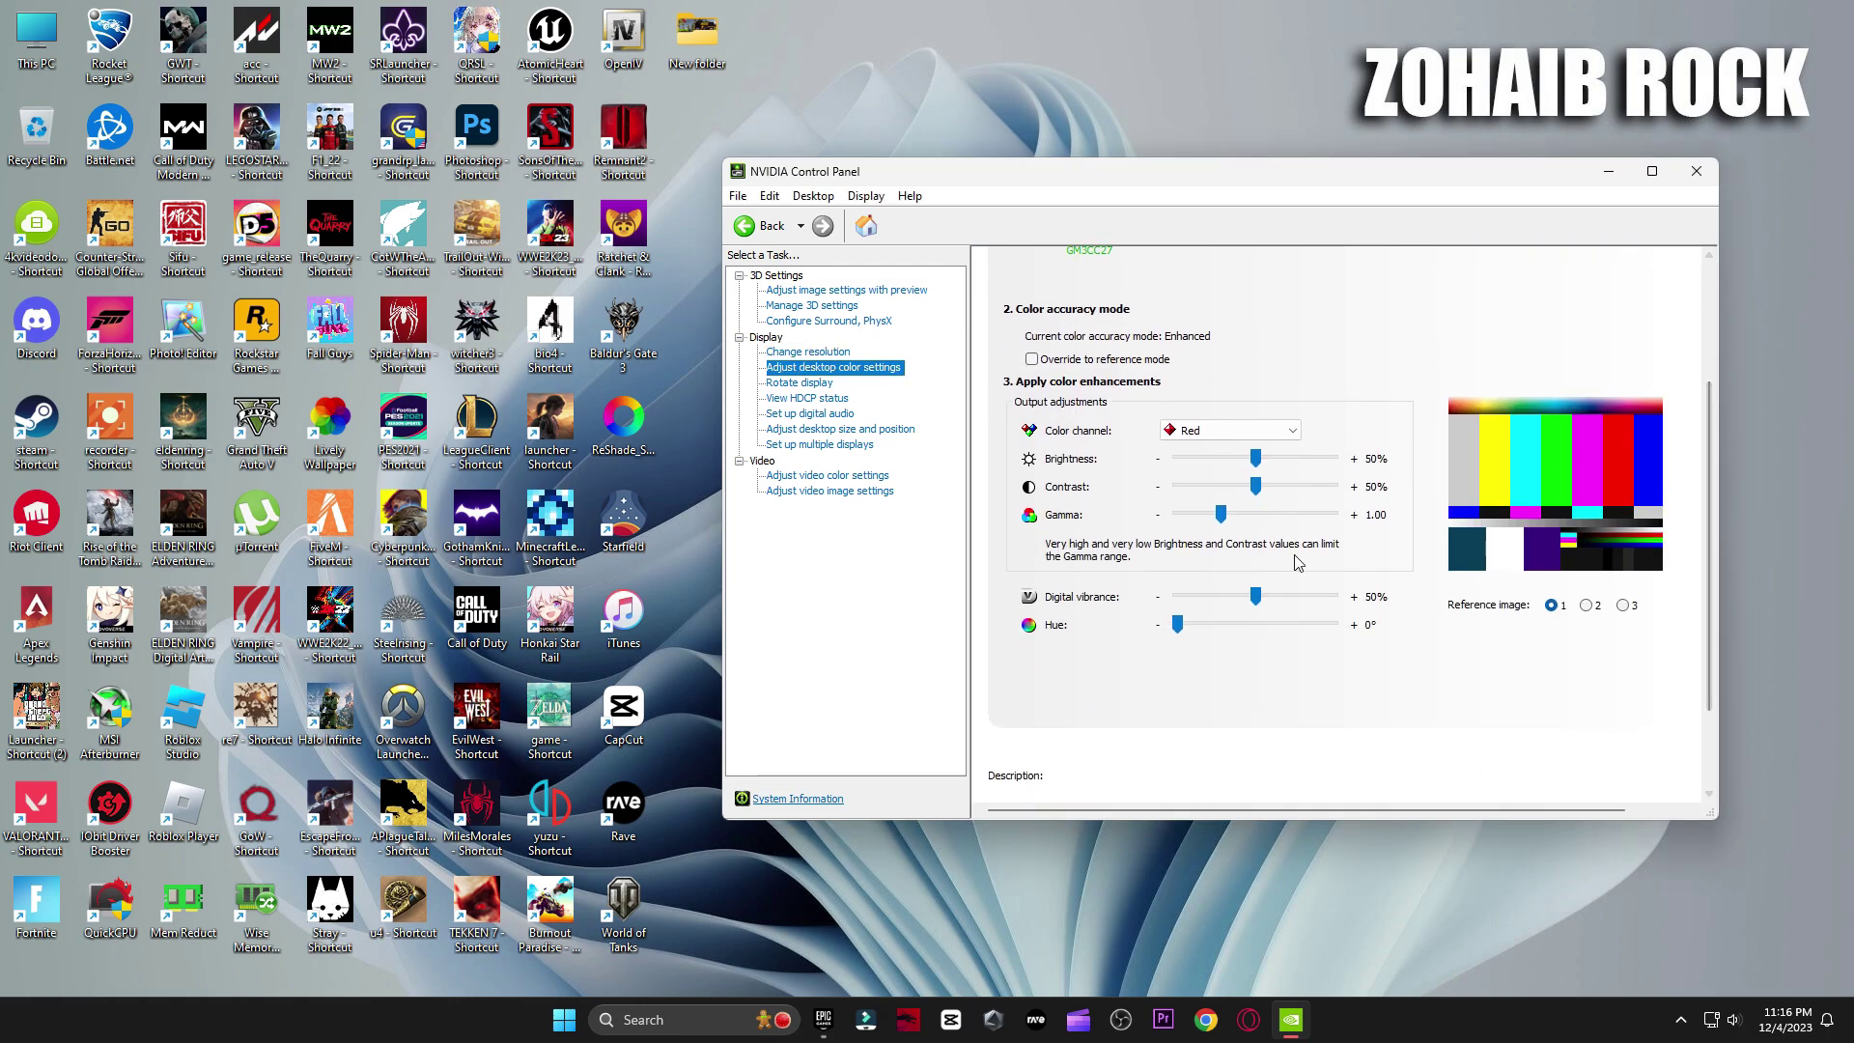
click(793, 383)
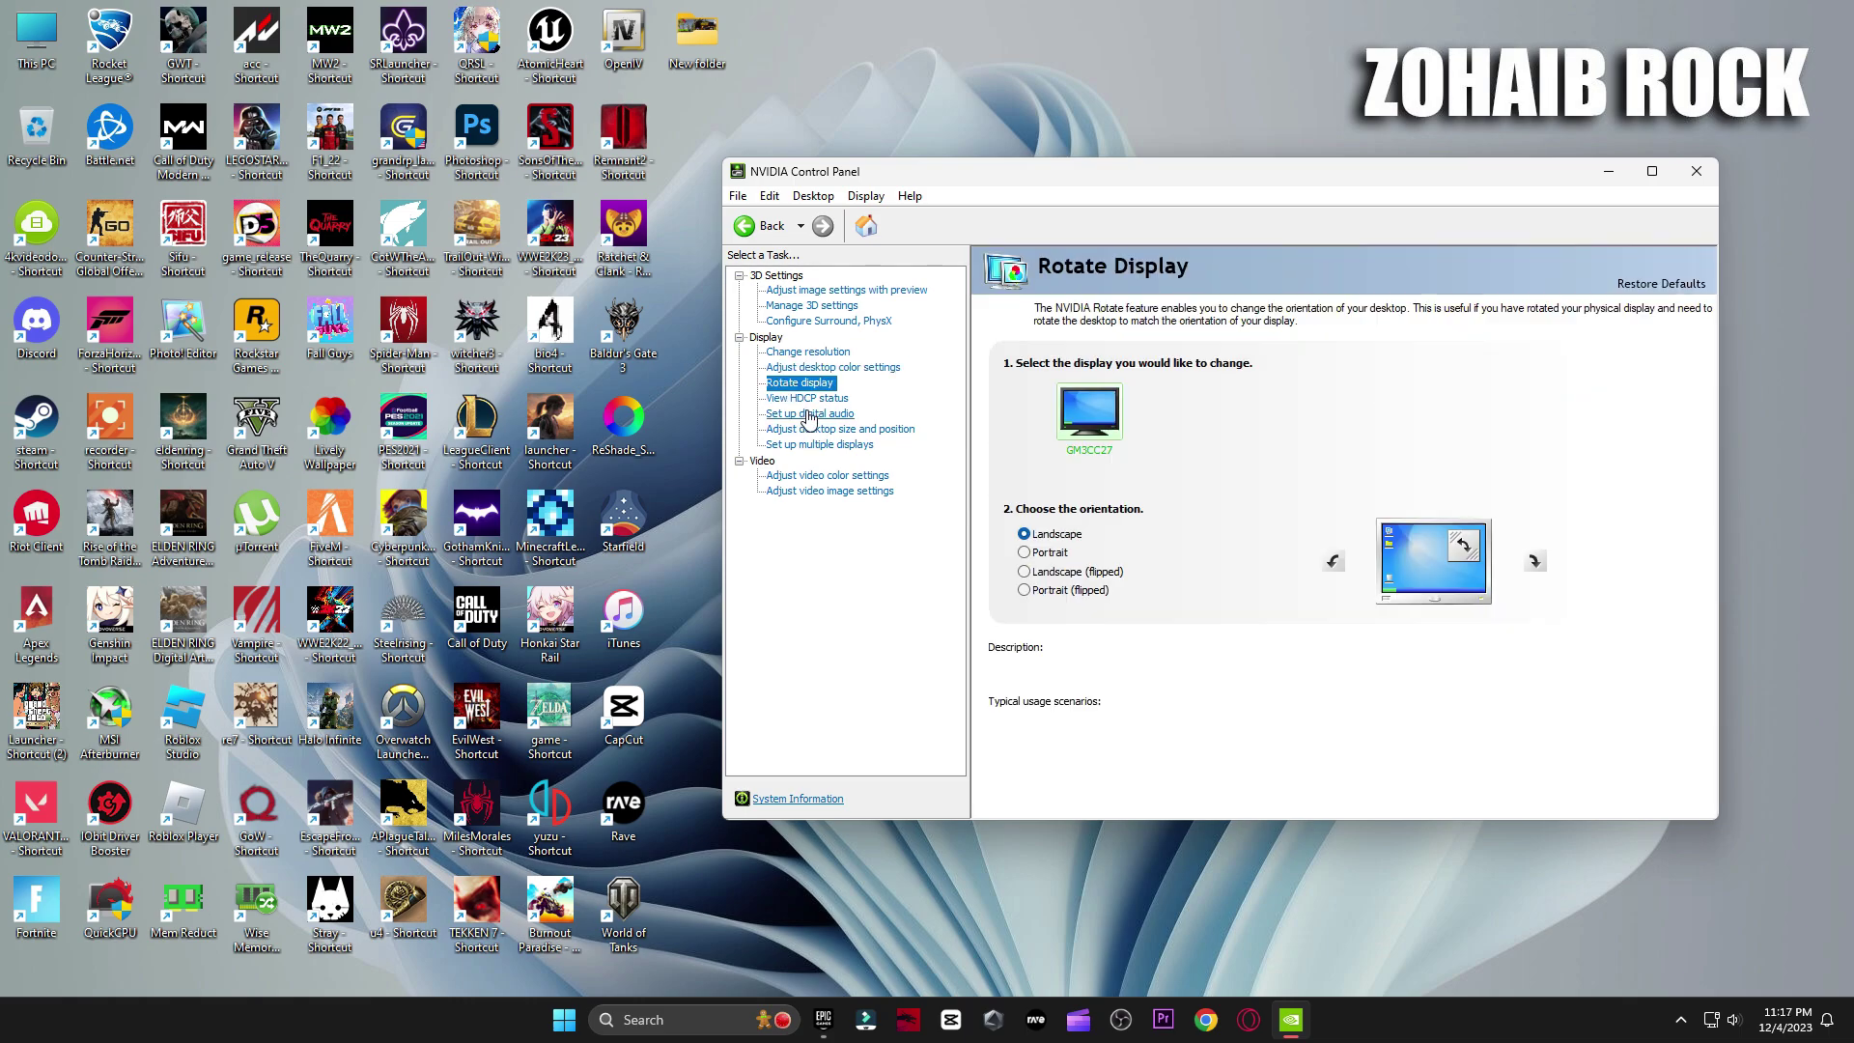
key(Down)
key(Down)
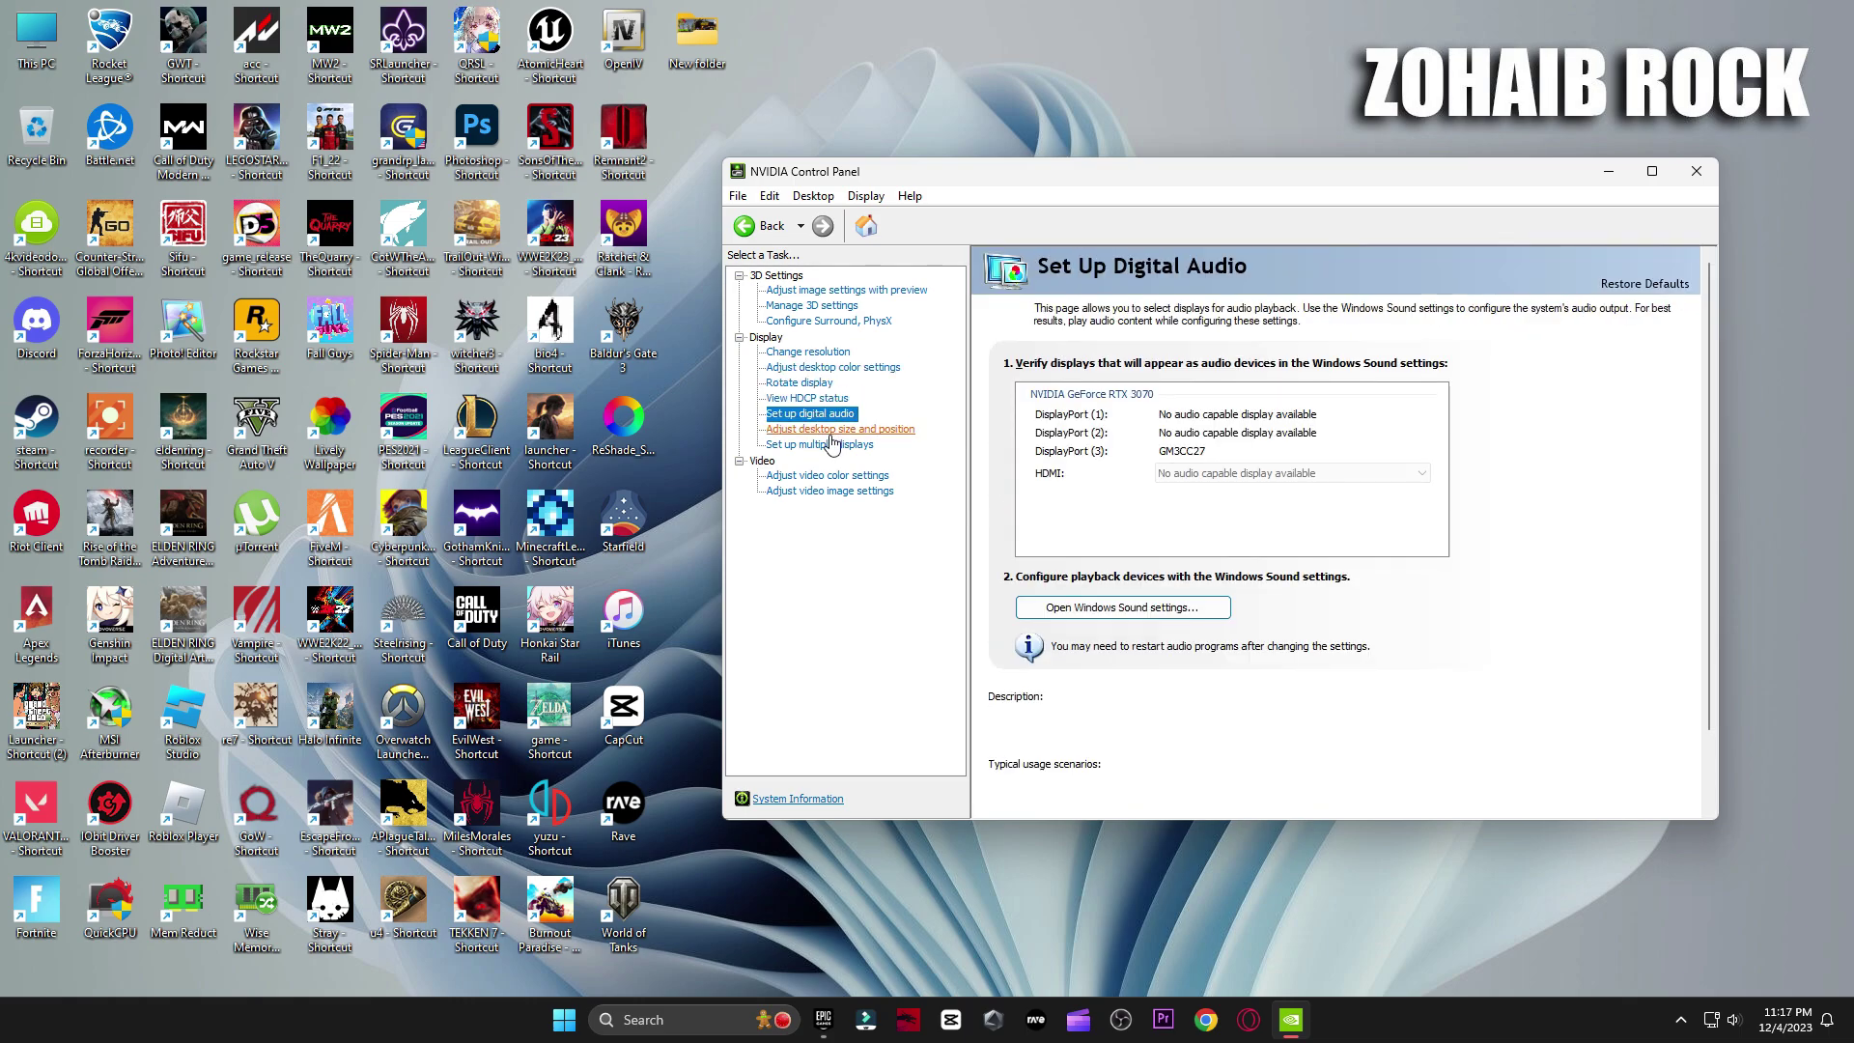
Step: Check the scaling options for desktop size and position and the dynamic range under video color settings
click(830, 432)
drag(1707, 498, 1722, 633)
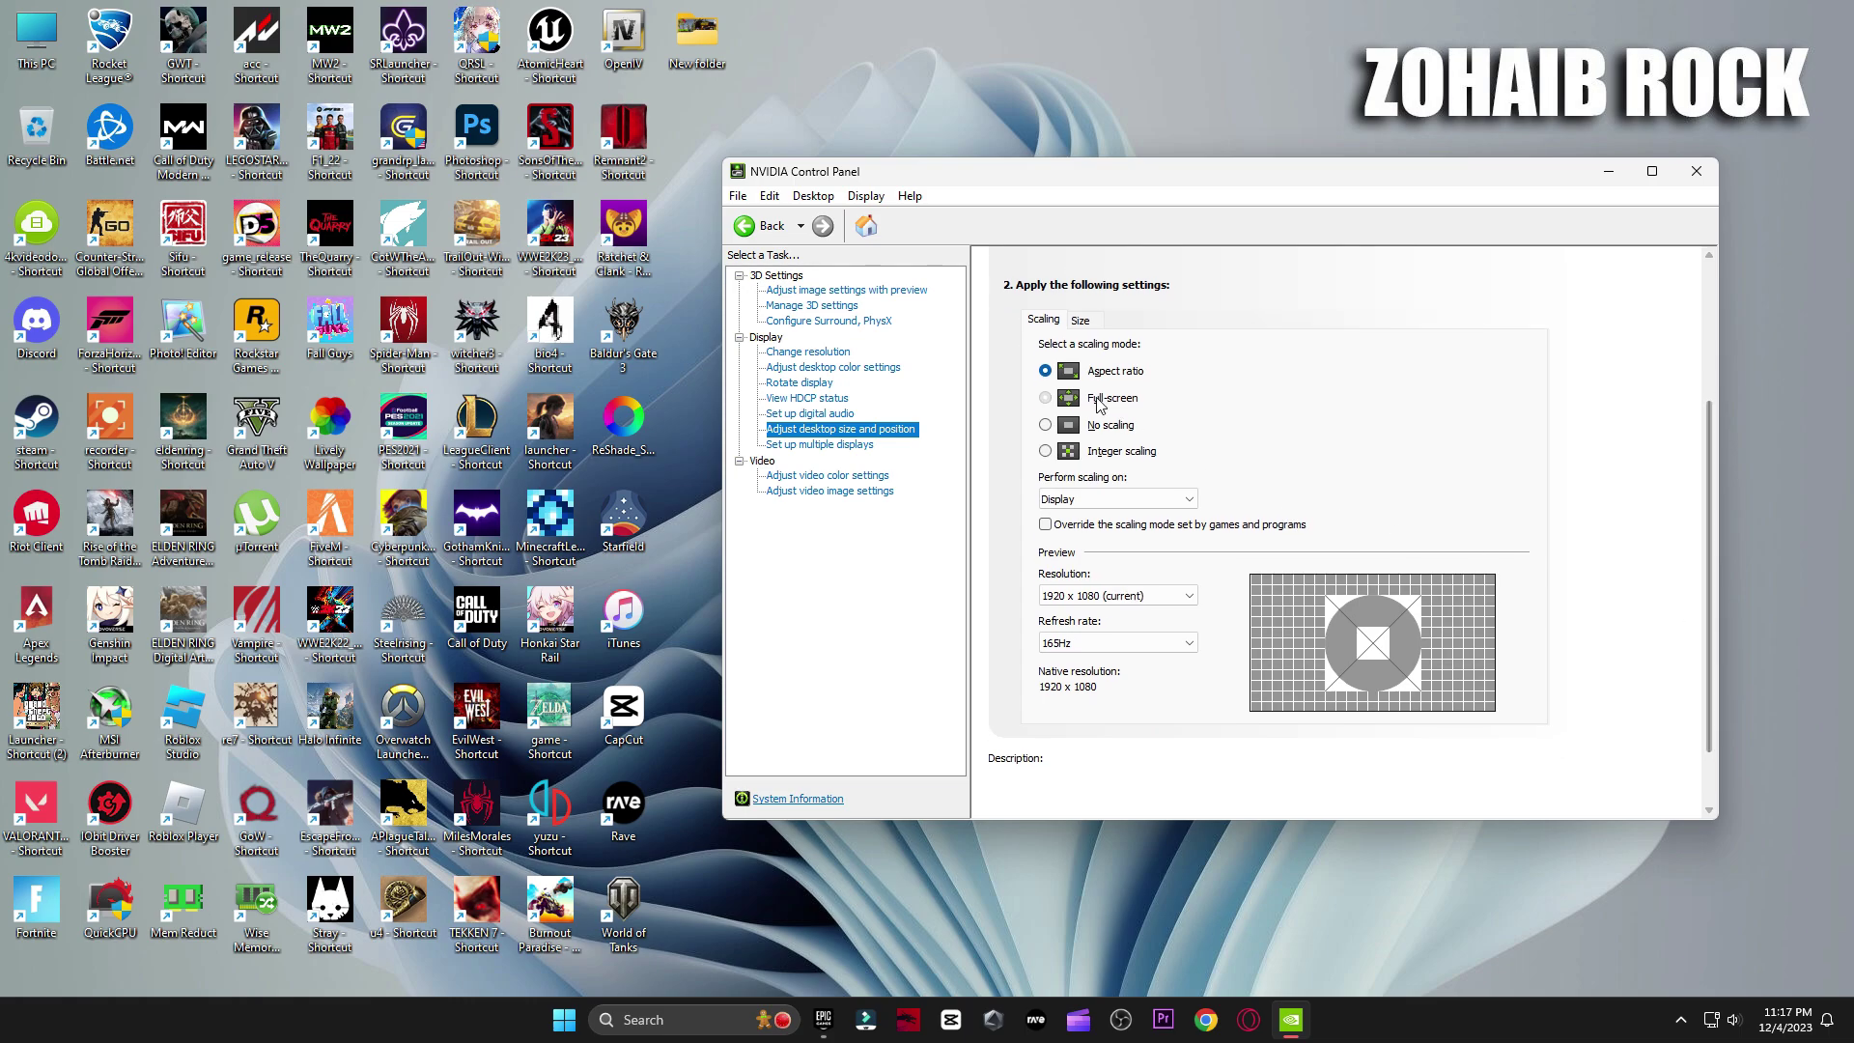
key(Down)
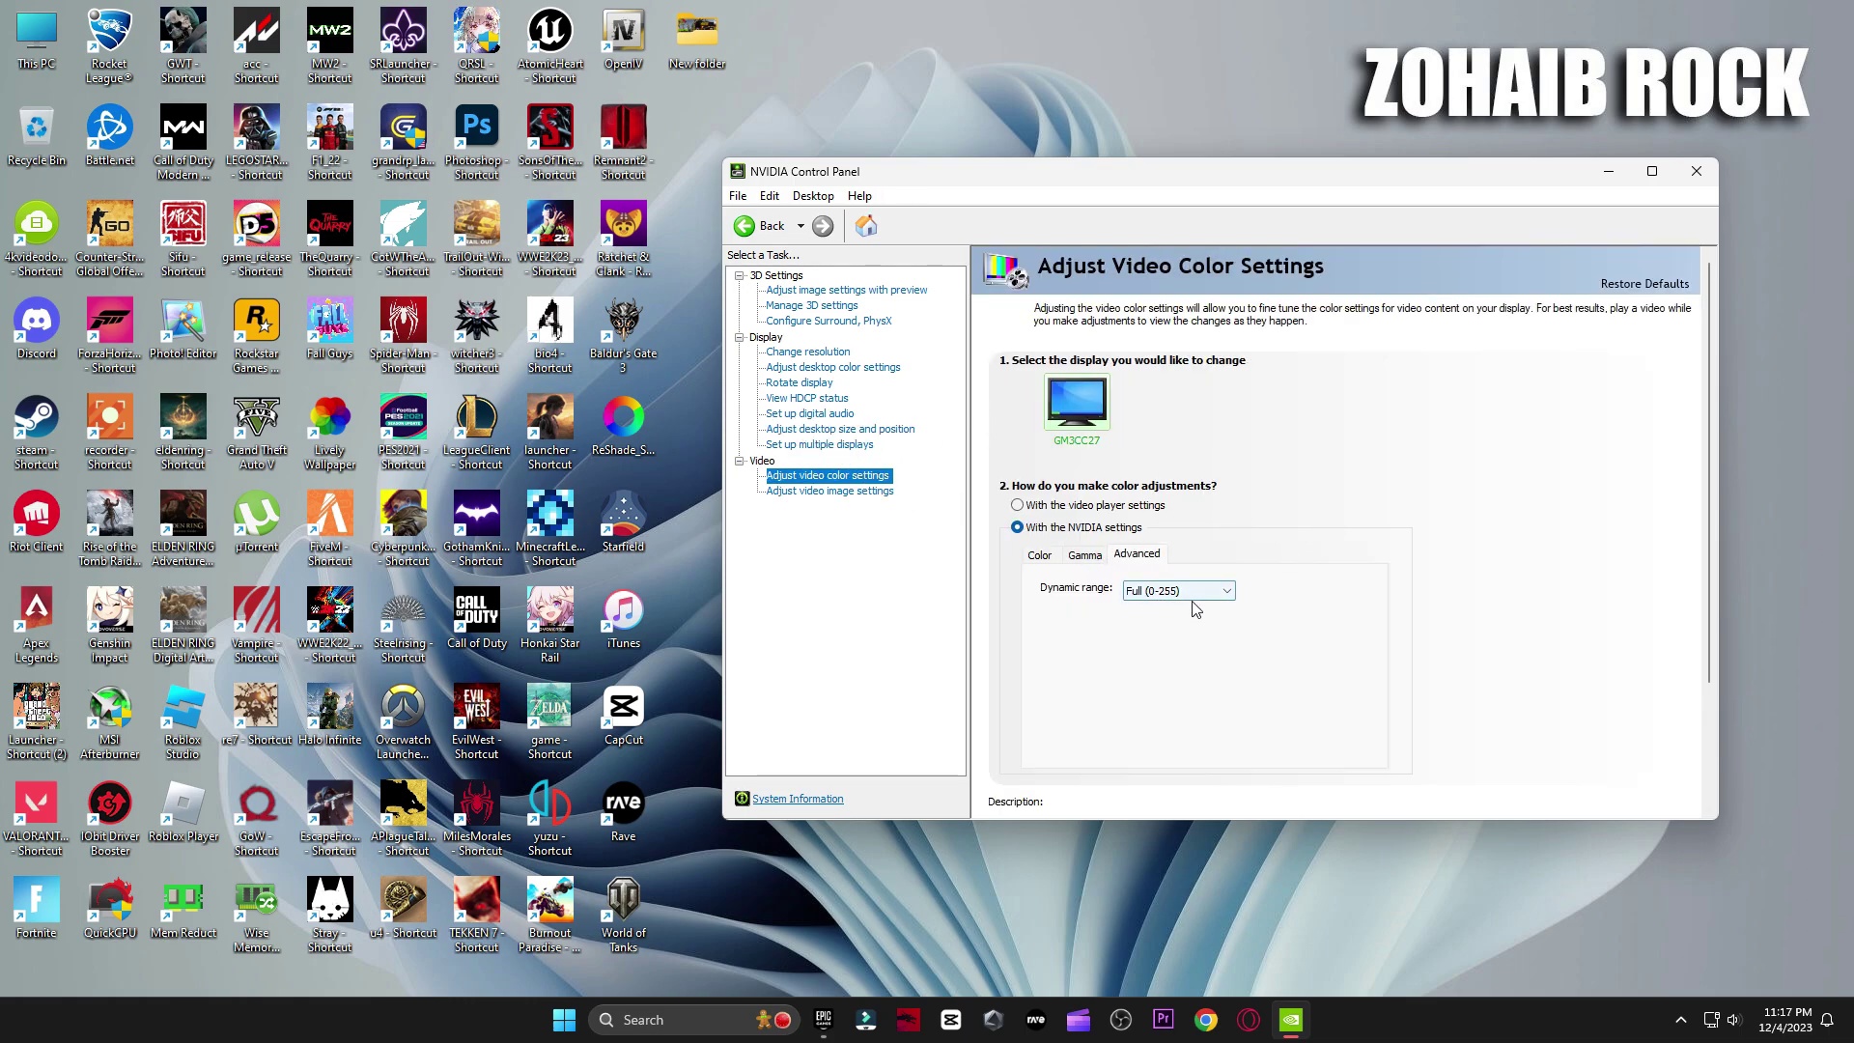
Step: Check the video image settings and the 3D image settings preview, and close the NVIDIA Control Panel
click(864, 492)
click(858, 291)
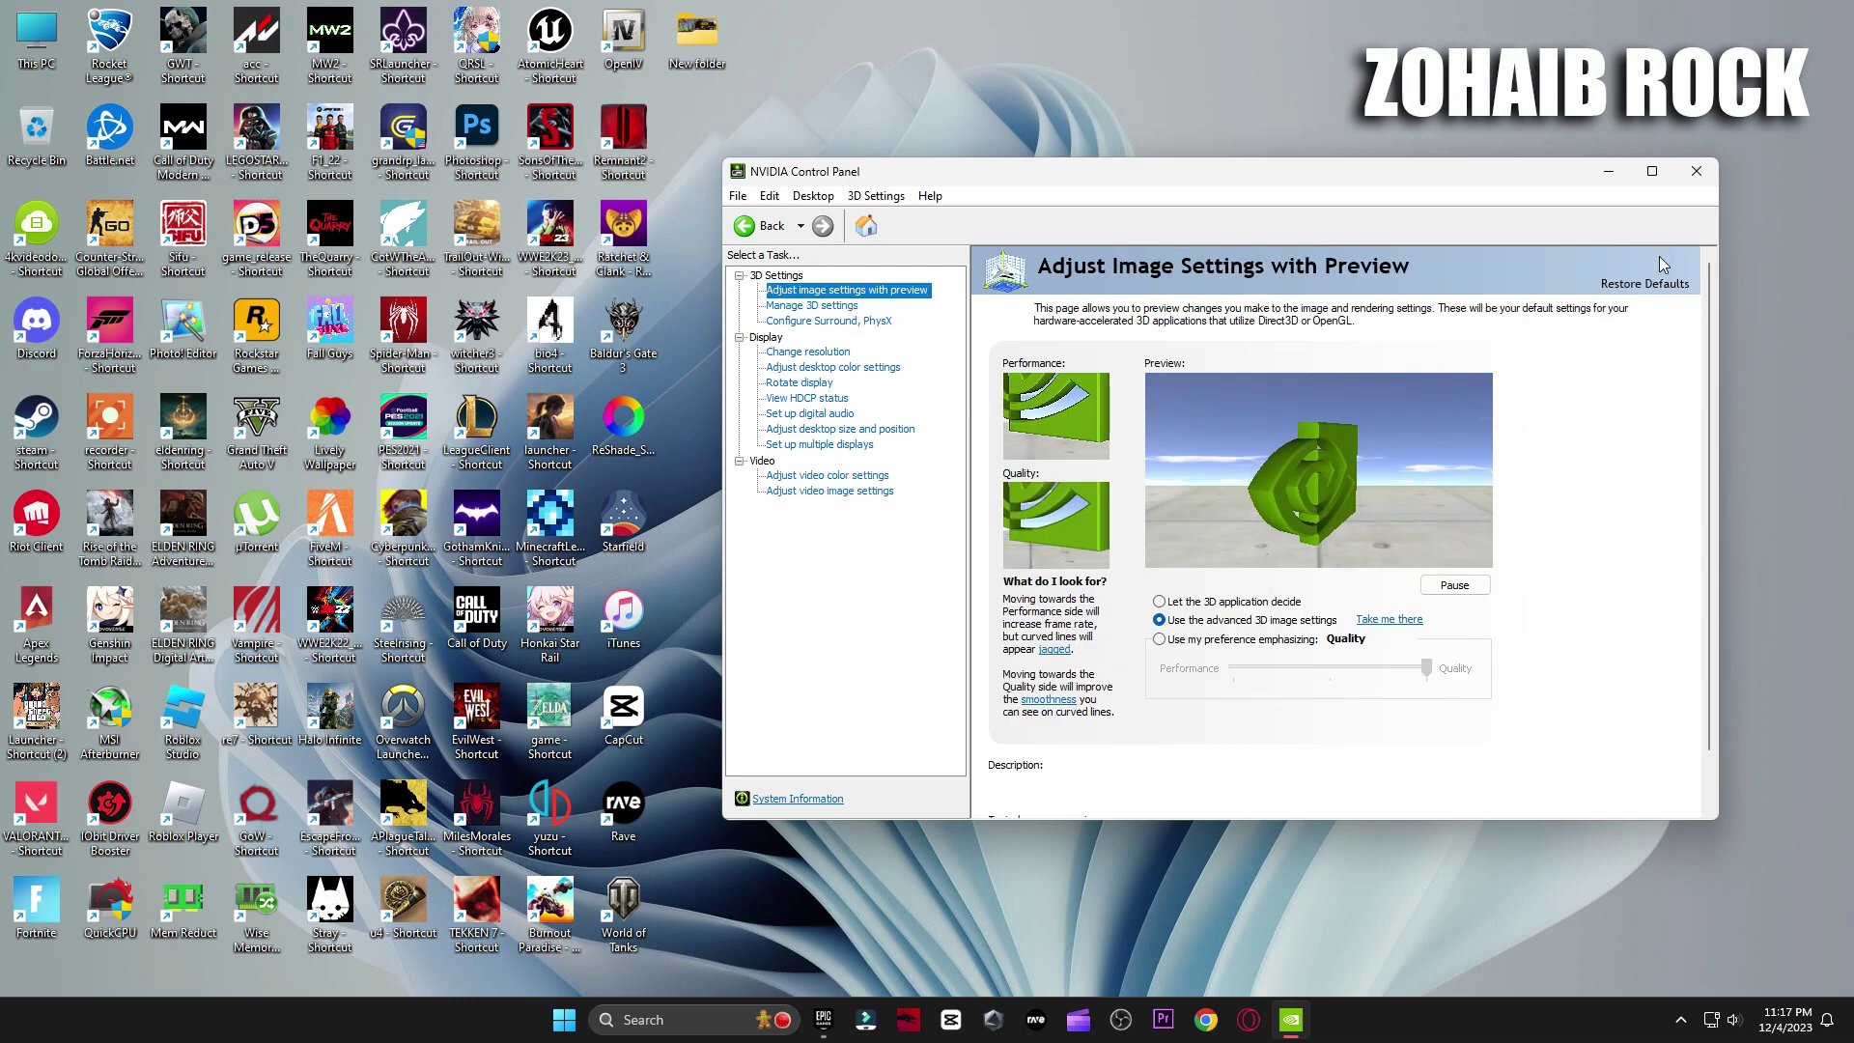
click(1696, 170)
Step: Switch to Windows Settings and open the Graphics page from the Game Mode settings under Gaming
key(super)
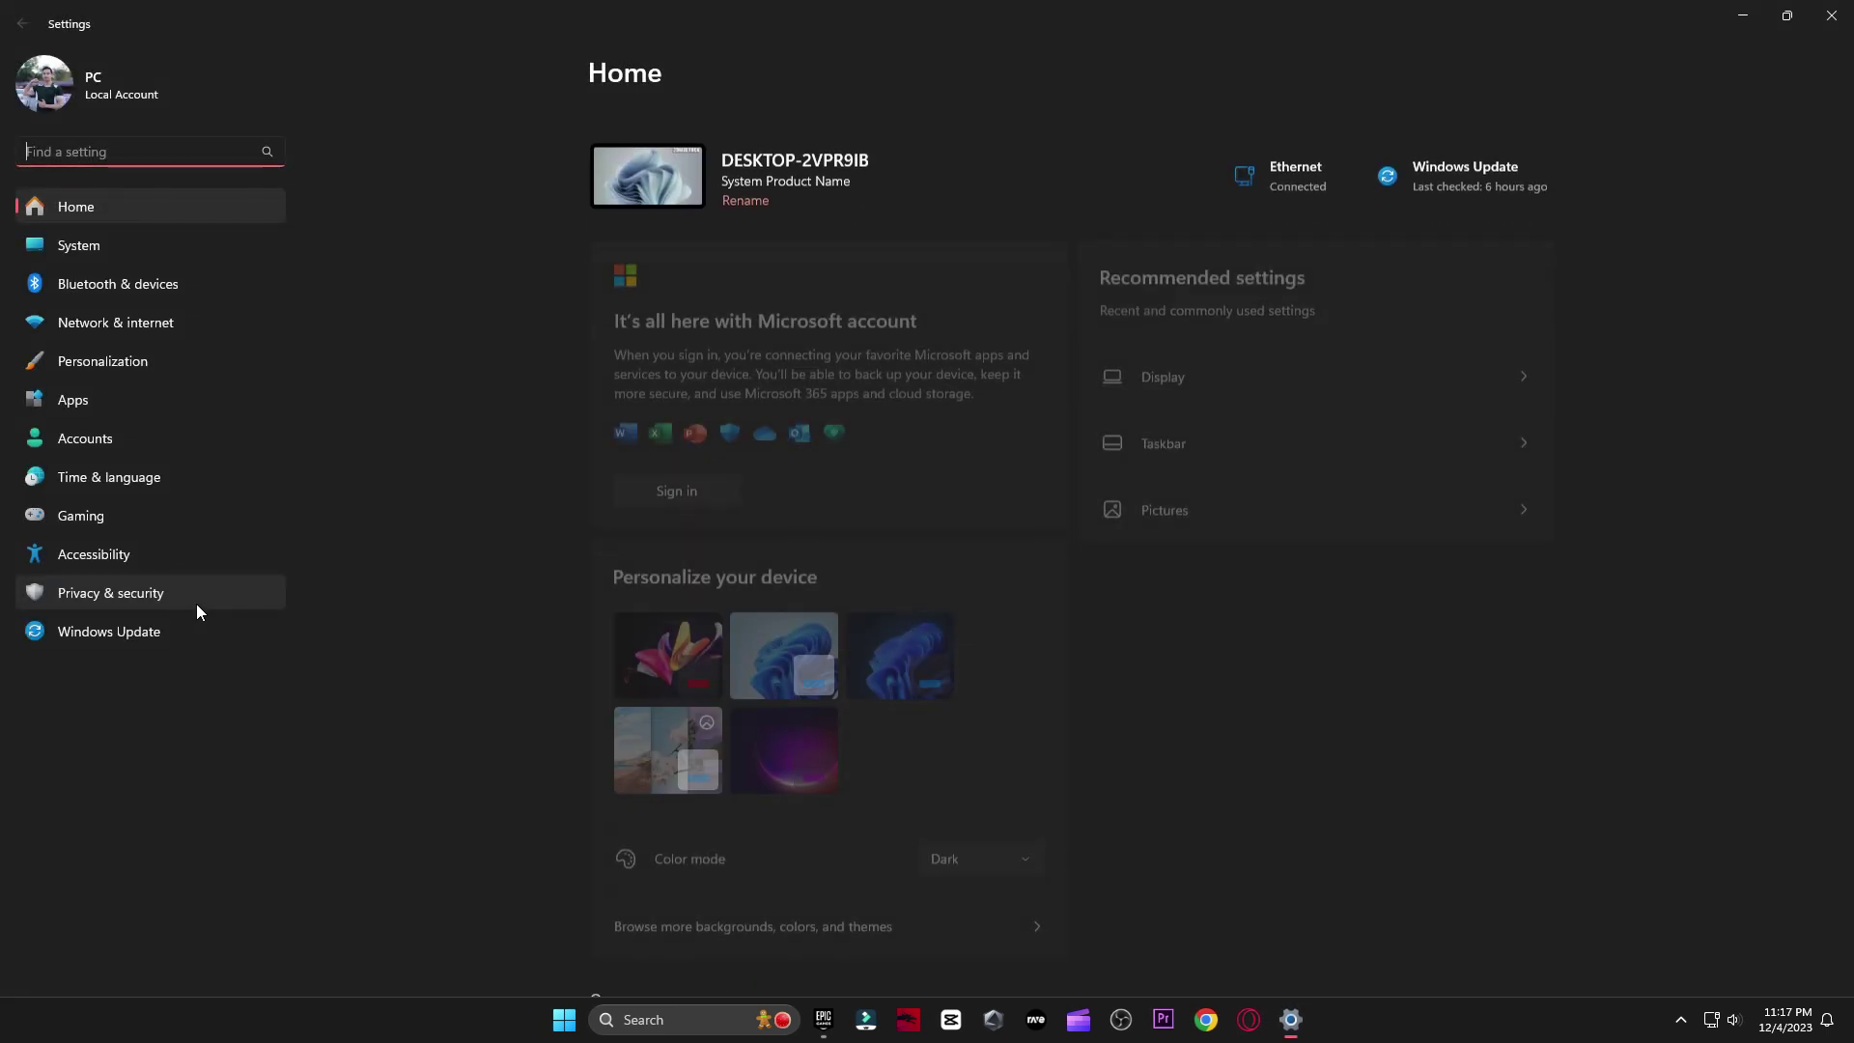
click(138, 513)
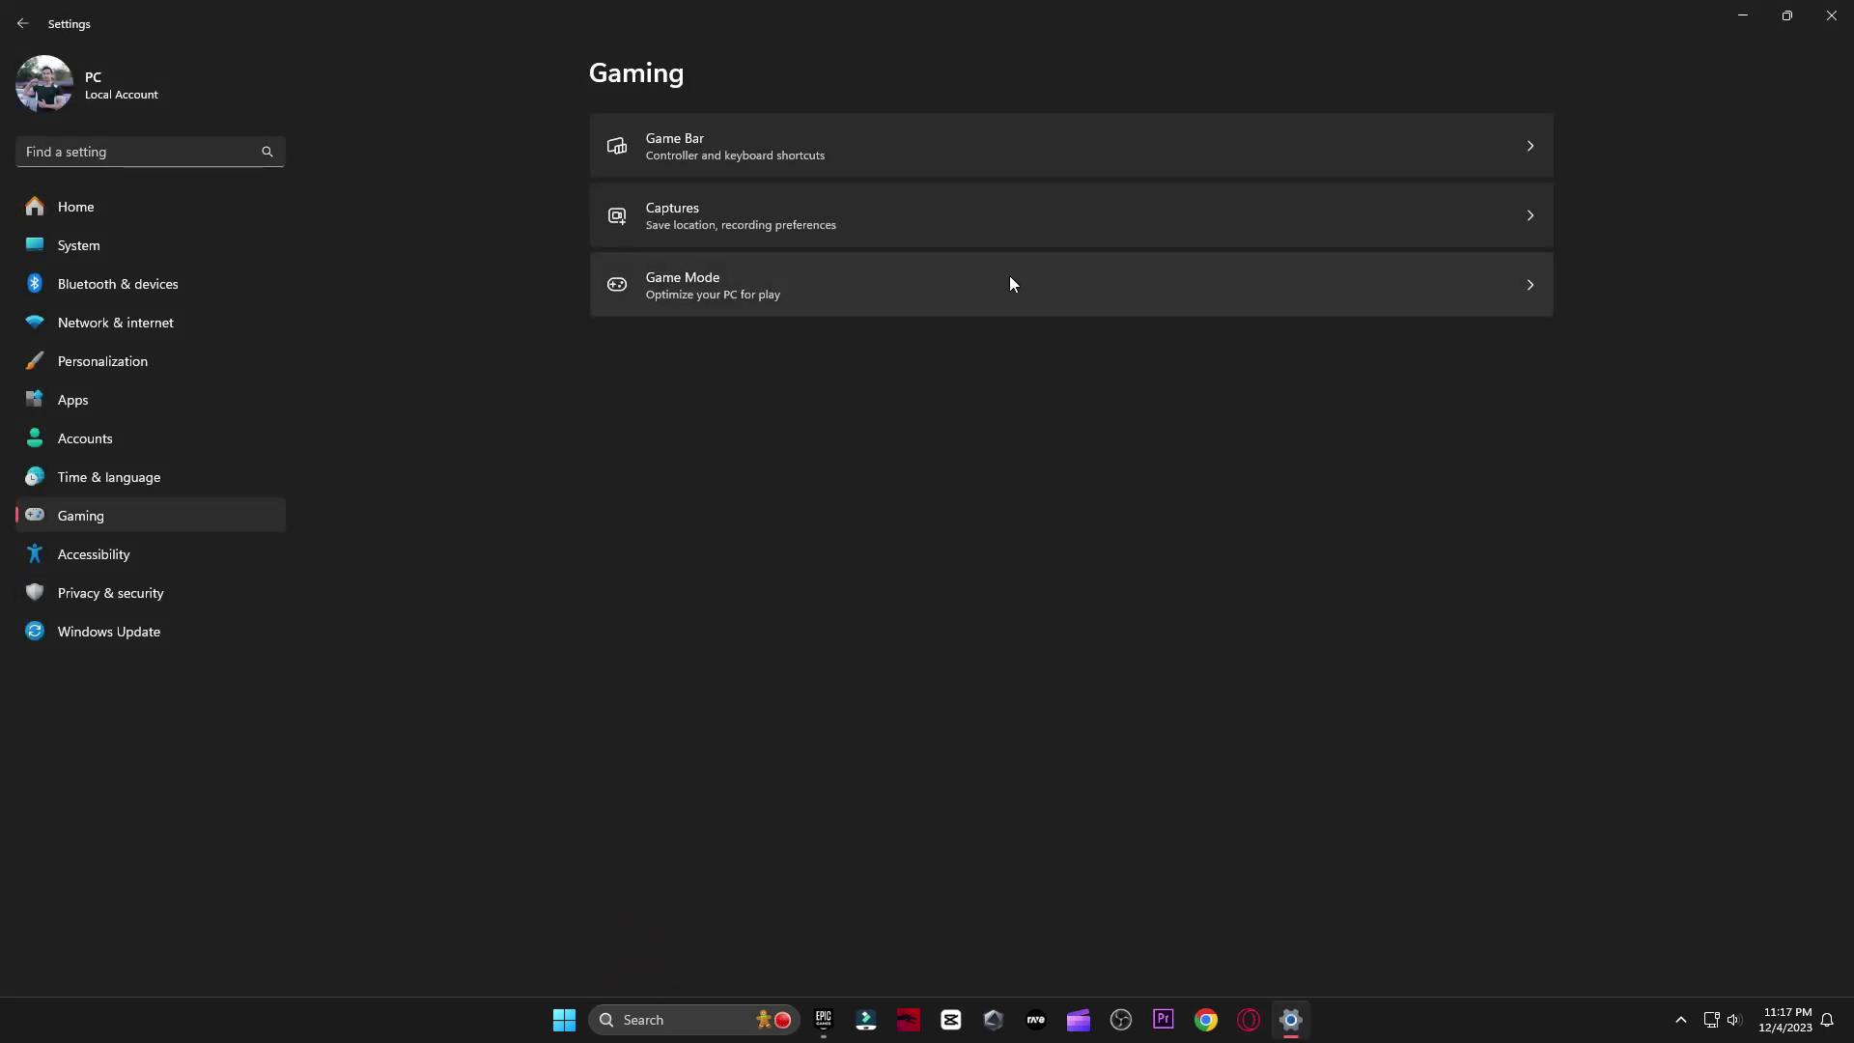
click(780, 298)
click(763, 280)
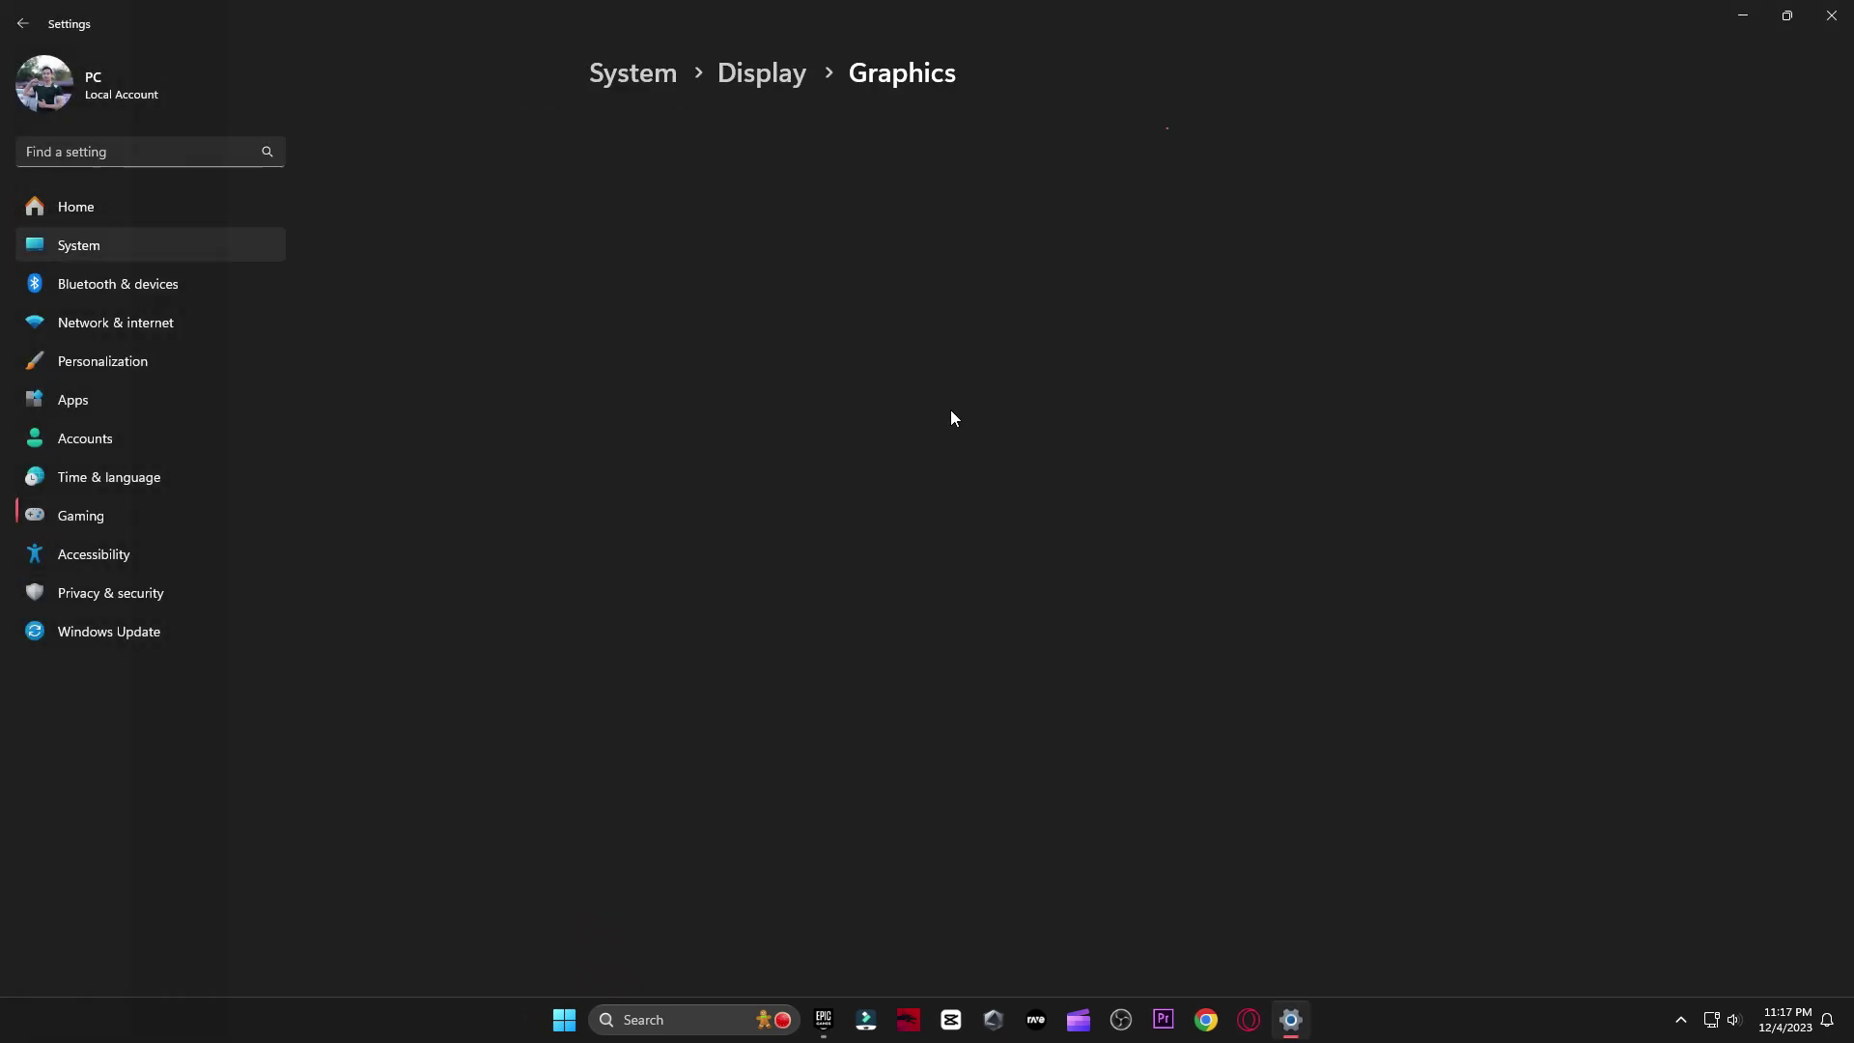
Step: Remove the existing Fortnite entry from the custom graphics options for apps
scroll(939, 627, down, 5)
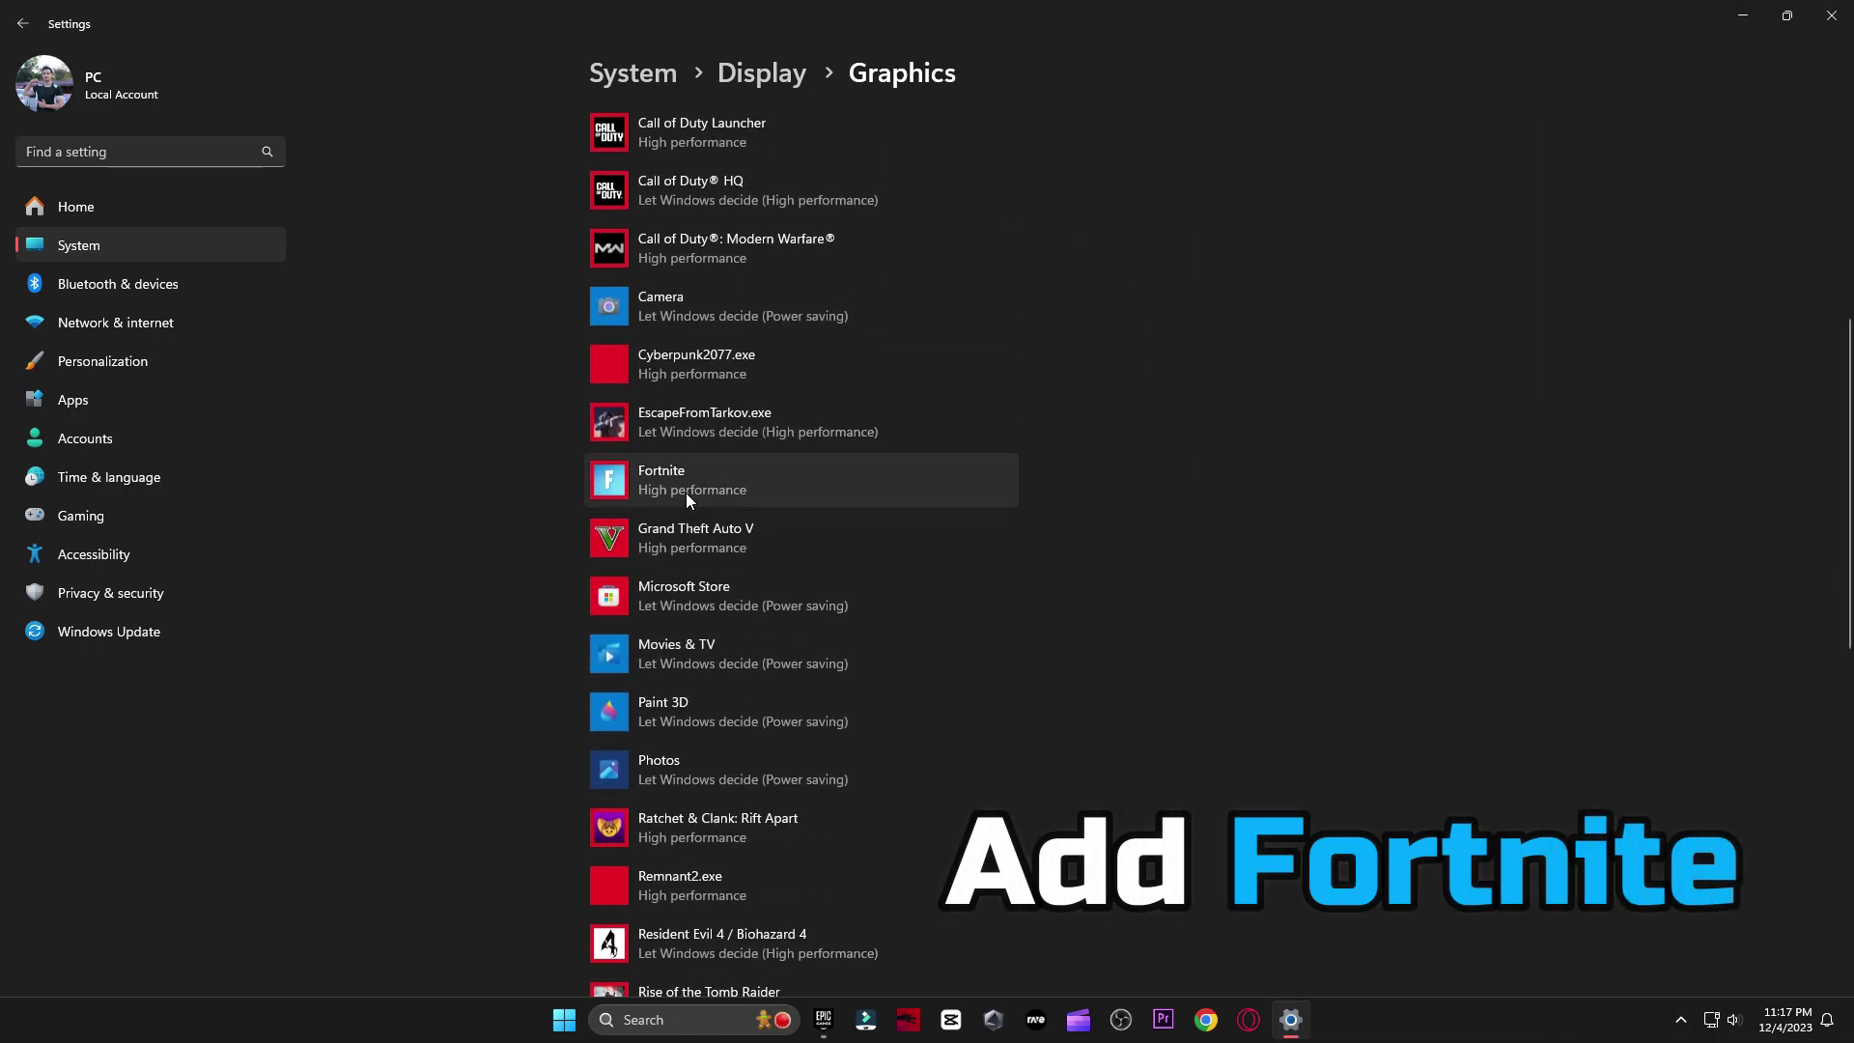
click(683, 487)
click(962, 573)
scroll(673, 438, up, 5)
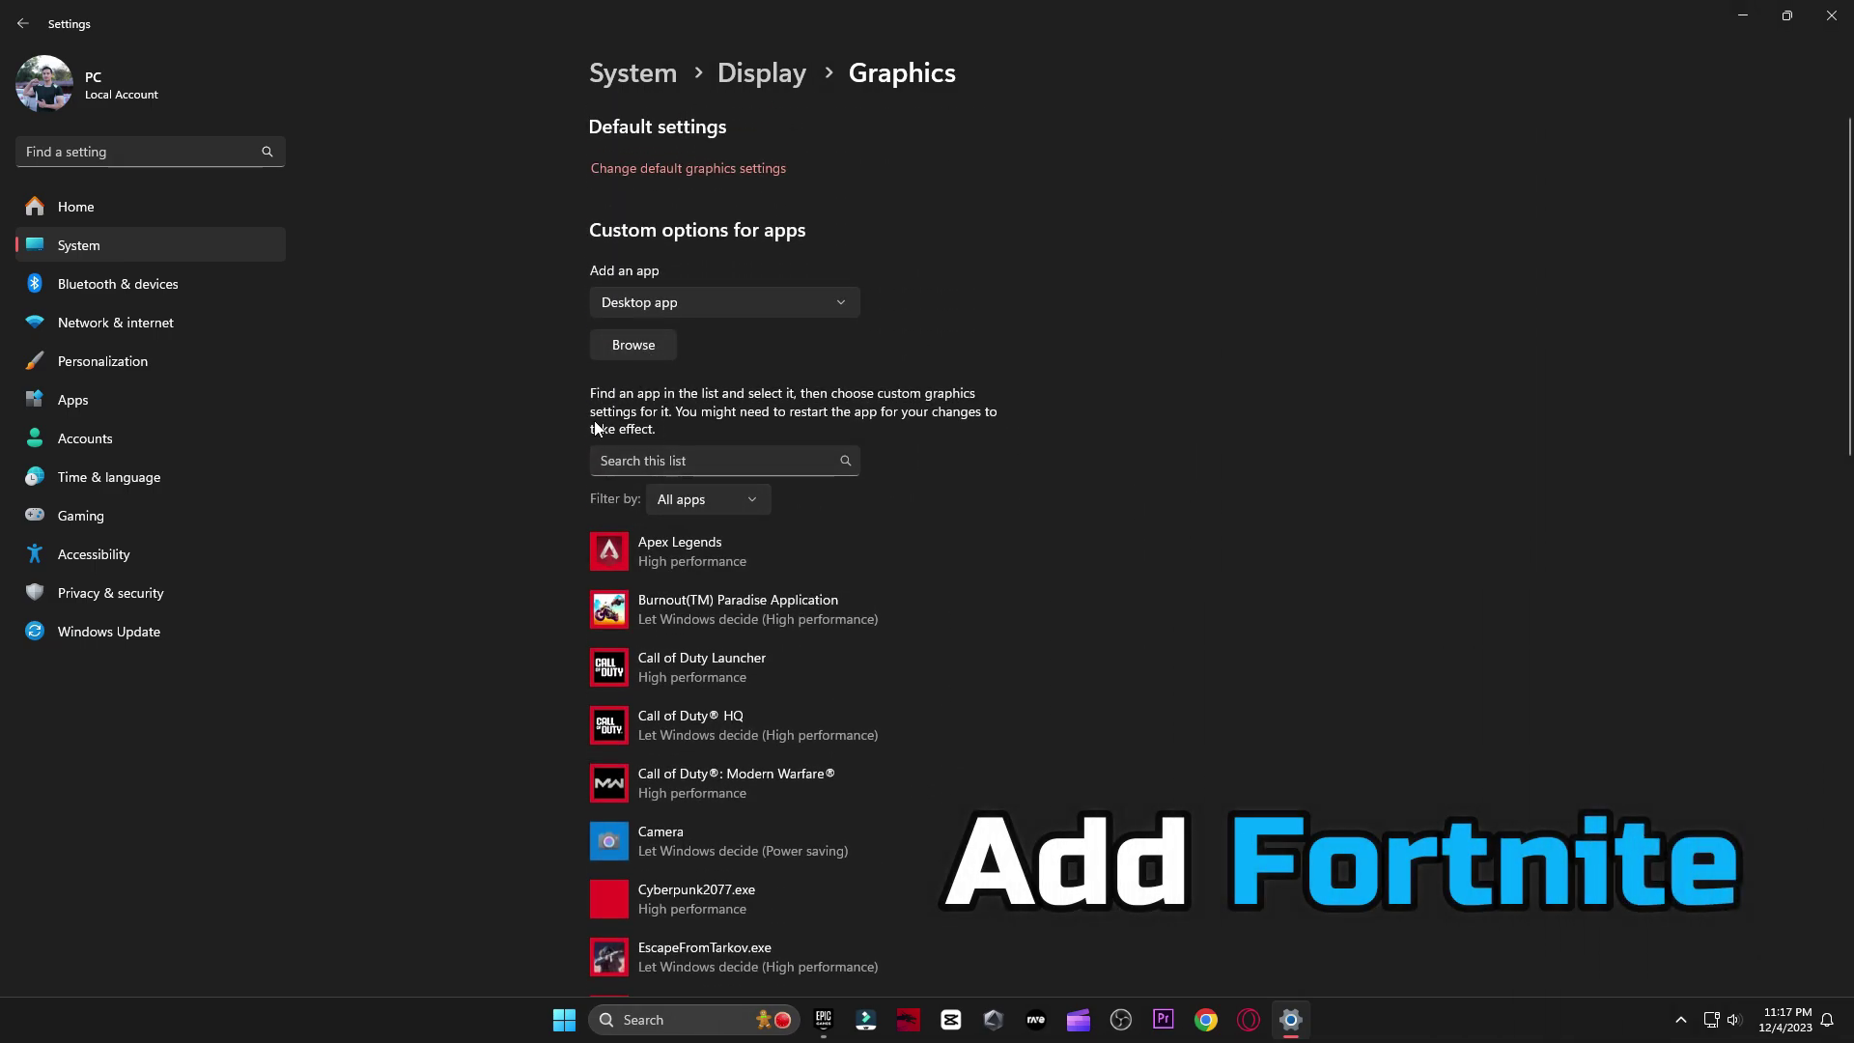
Step: Add FortniteClient-Win64-Shipping from I:\Games\Fortnite\FortniteGame\Binaries\Win64 as a desktop app in the graphics list
click(633, 345)
click(101, 689)
double_click(237, 165)
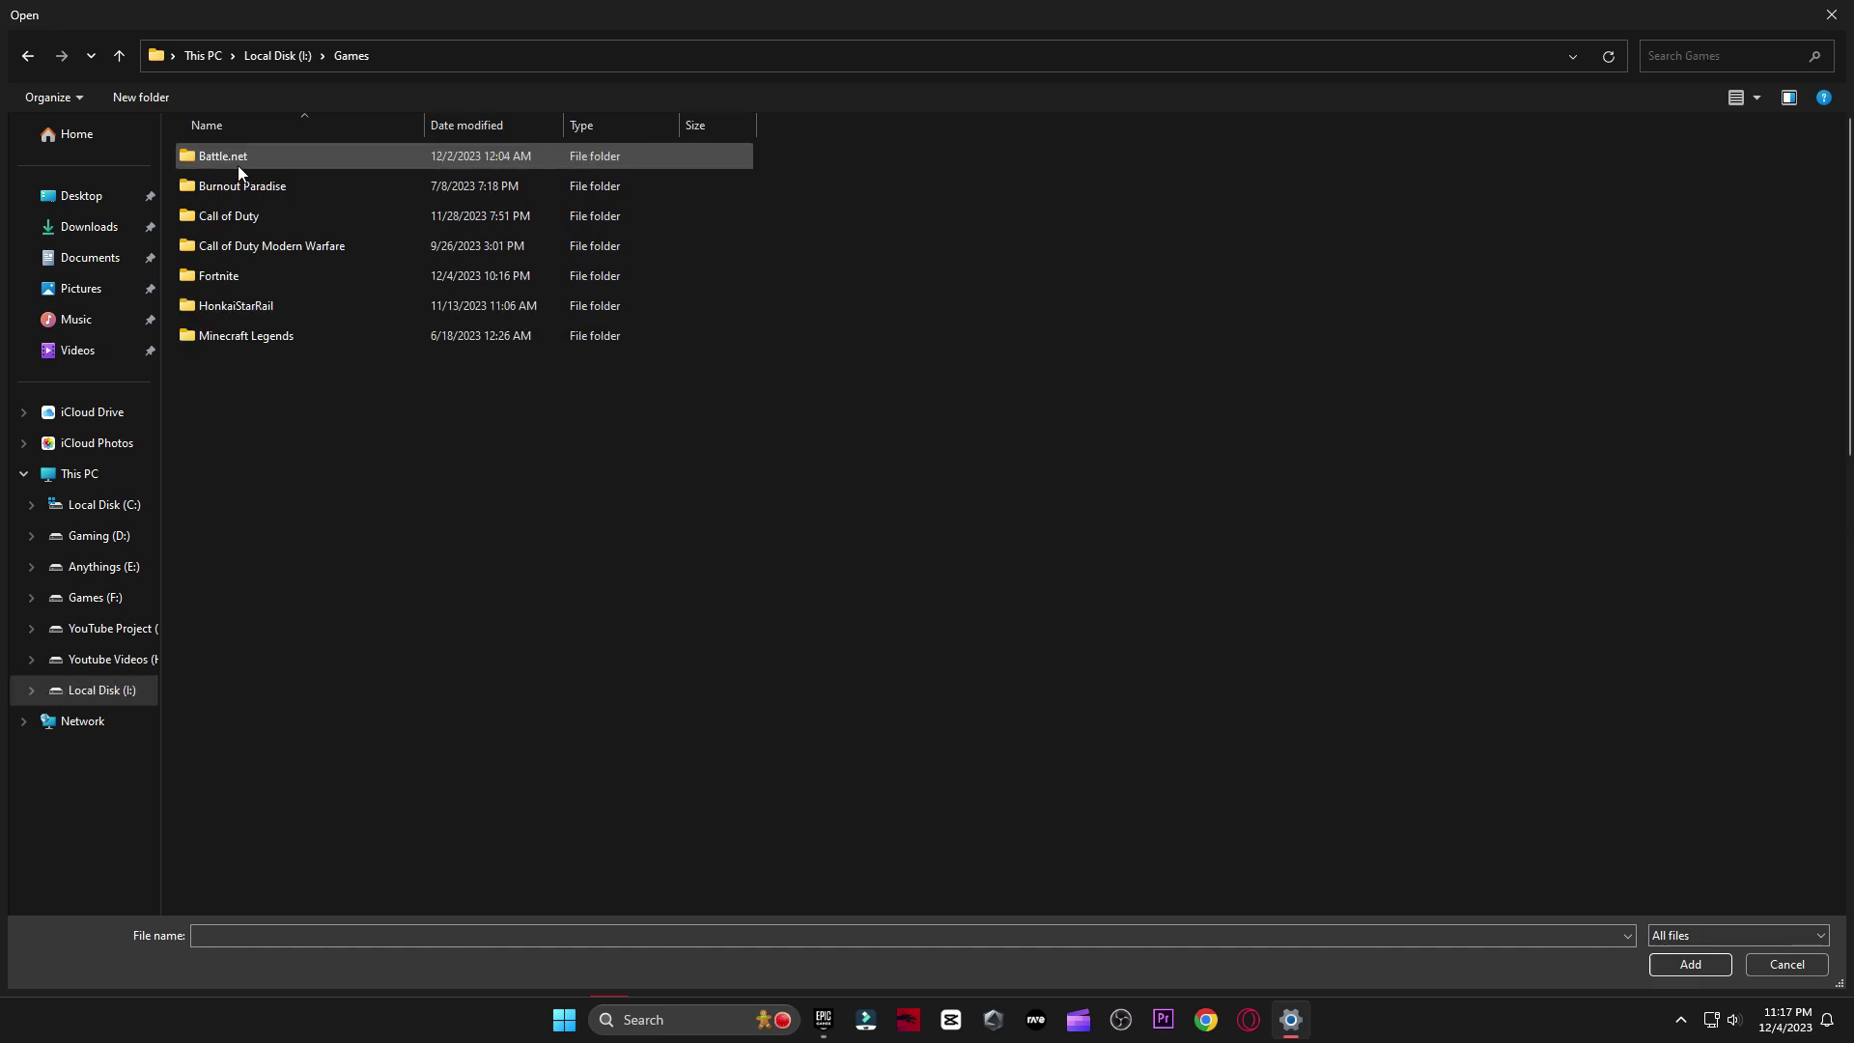
double_click(266, 280)
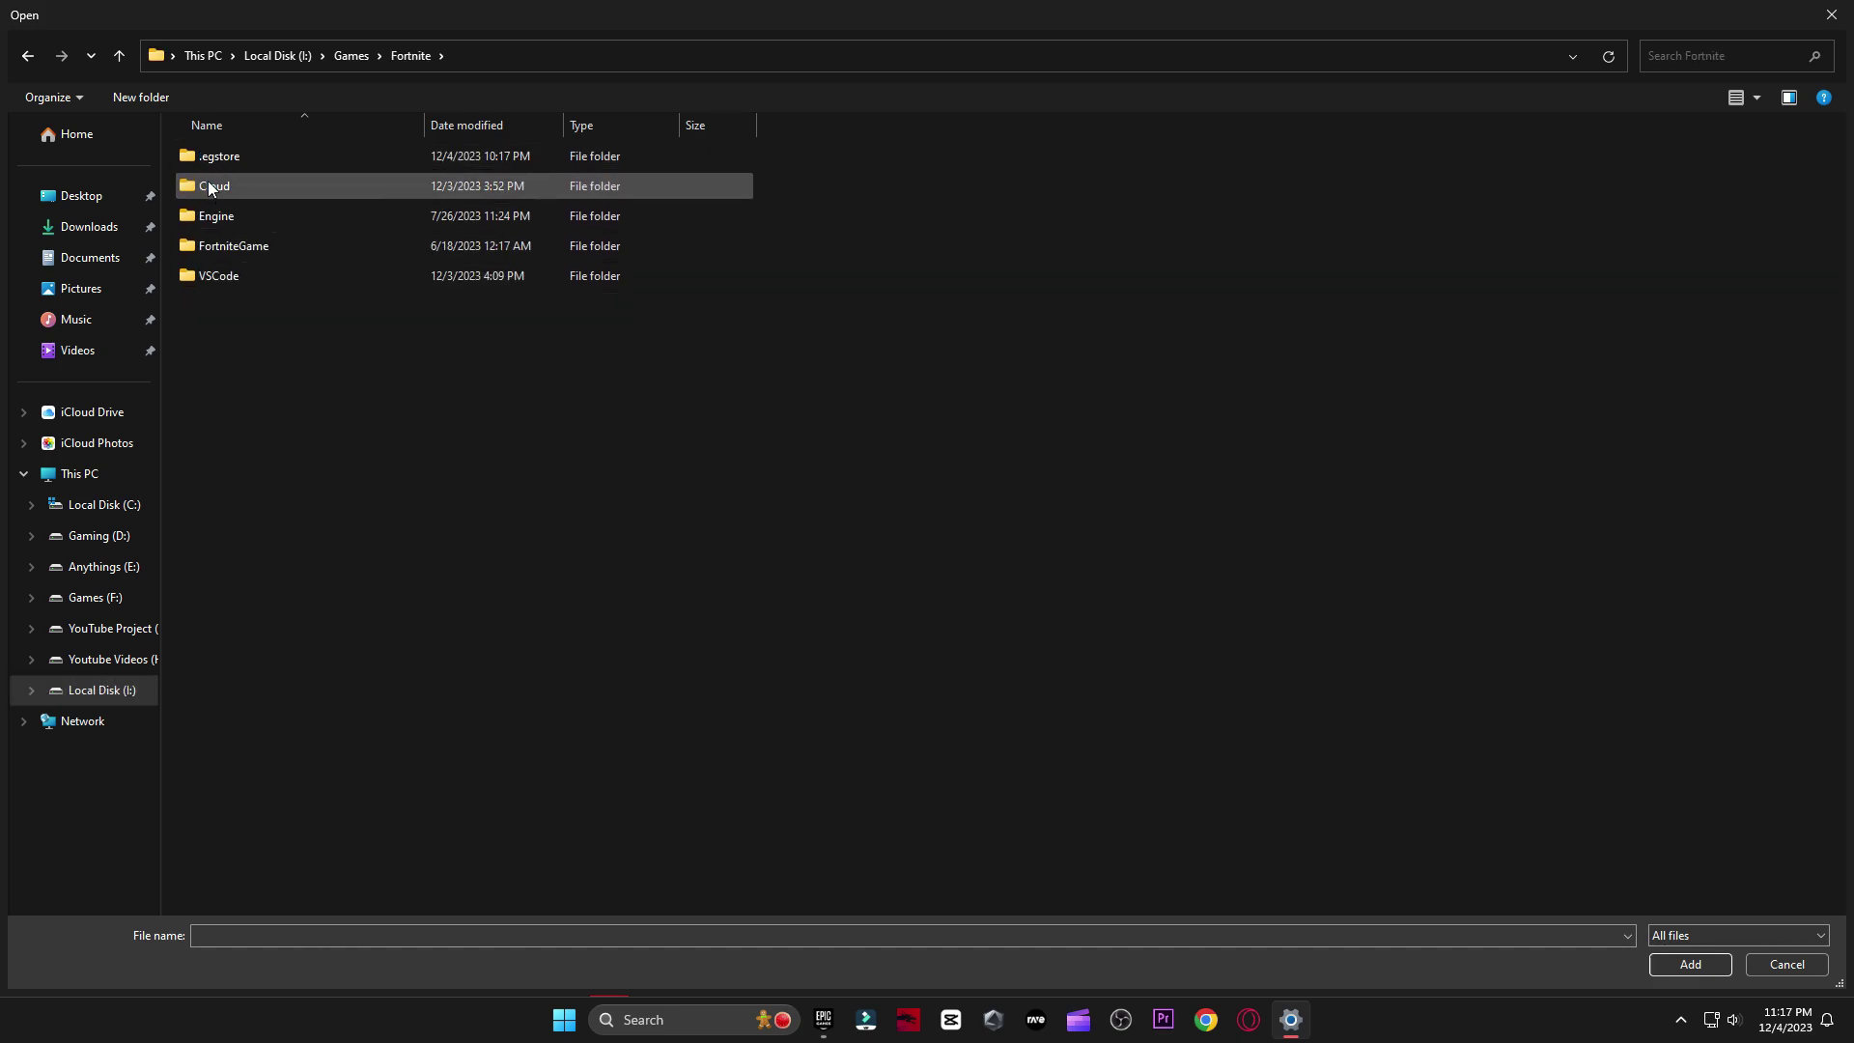
double_click(307, 249)
double_click(263, 162)
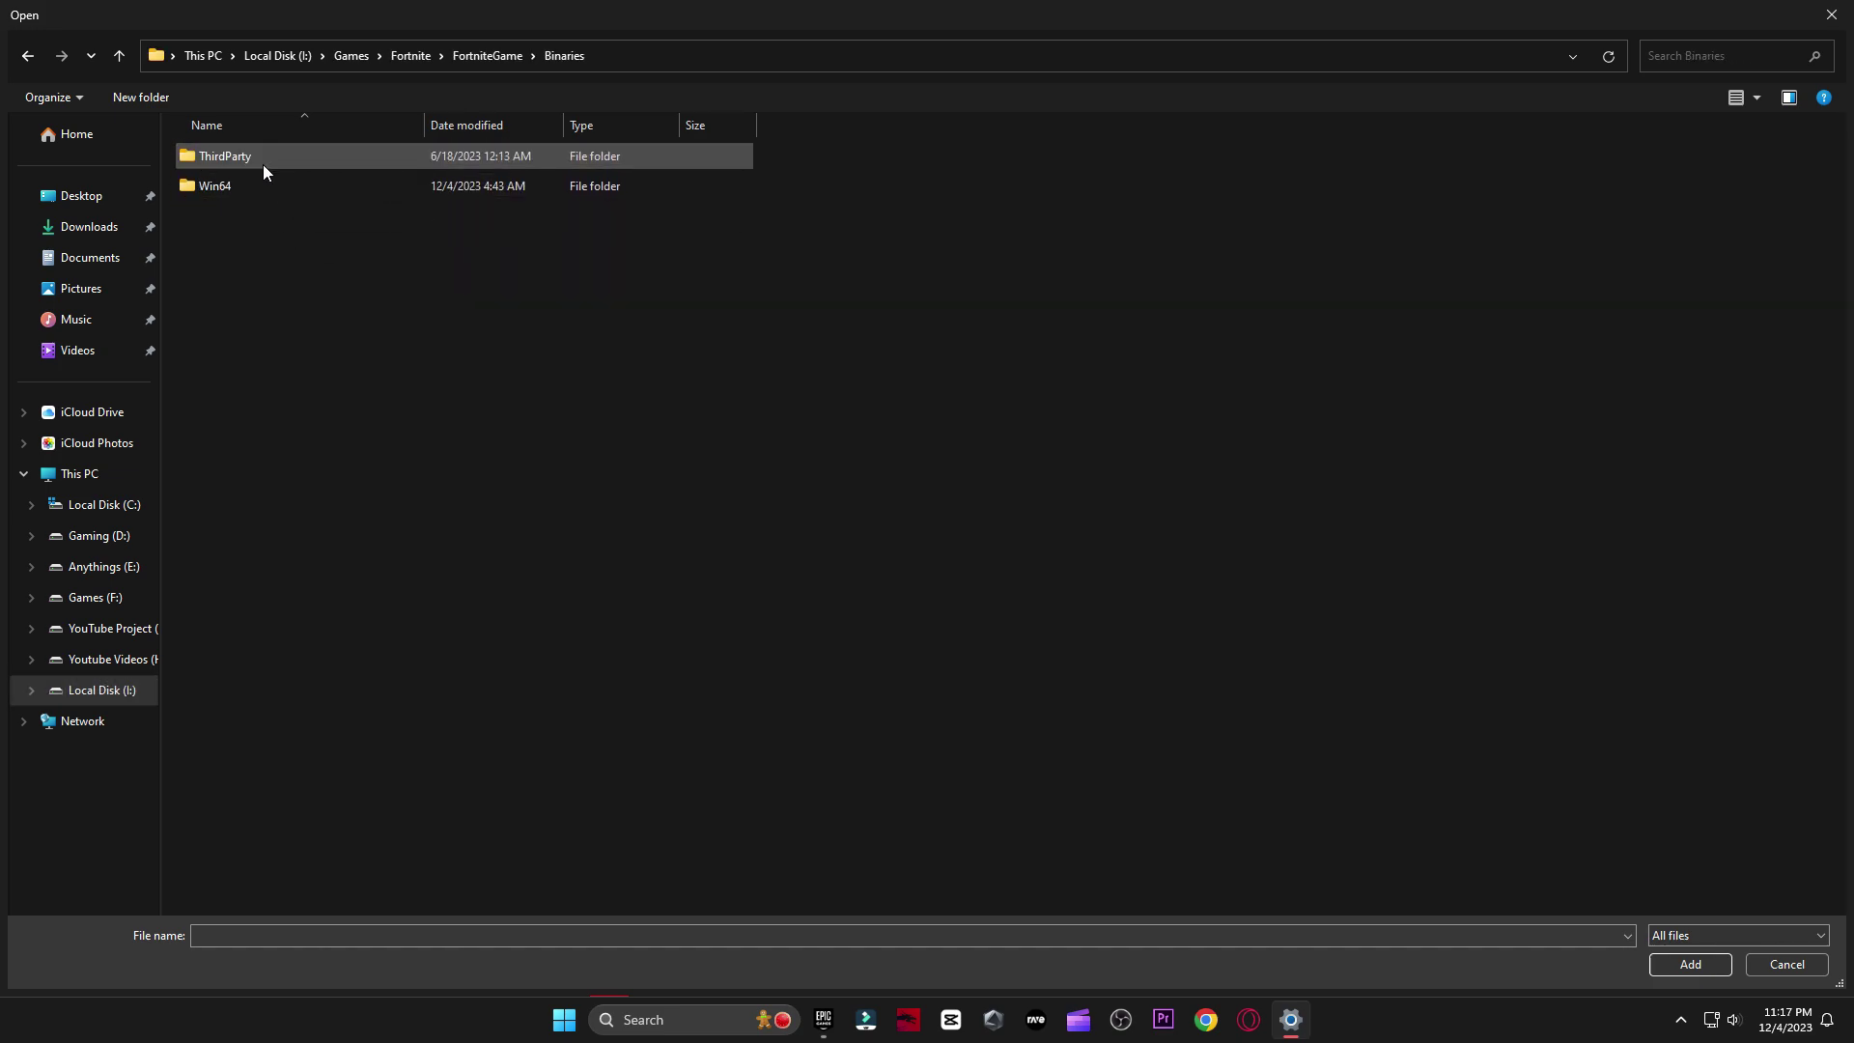
double_click(305, 182)
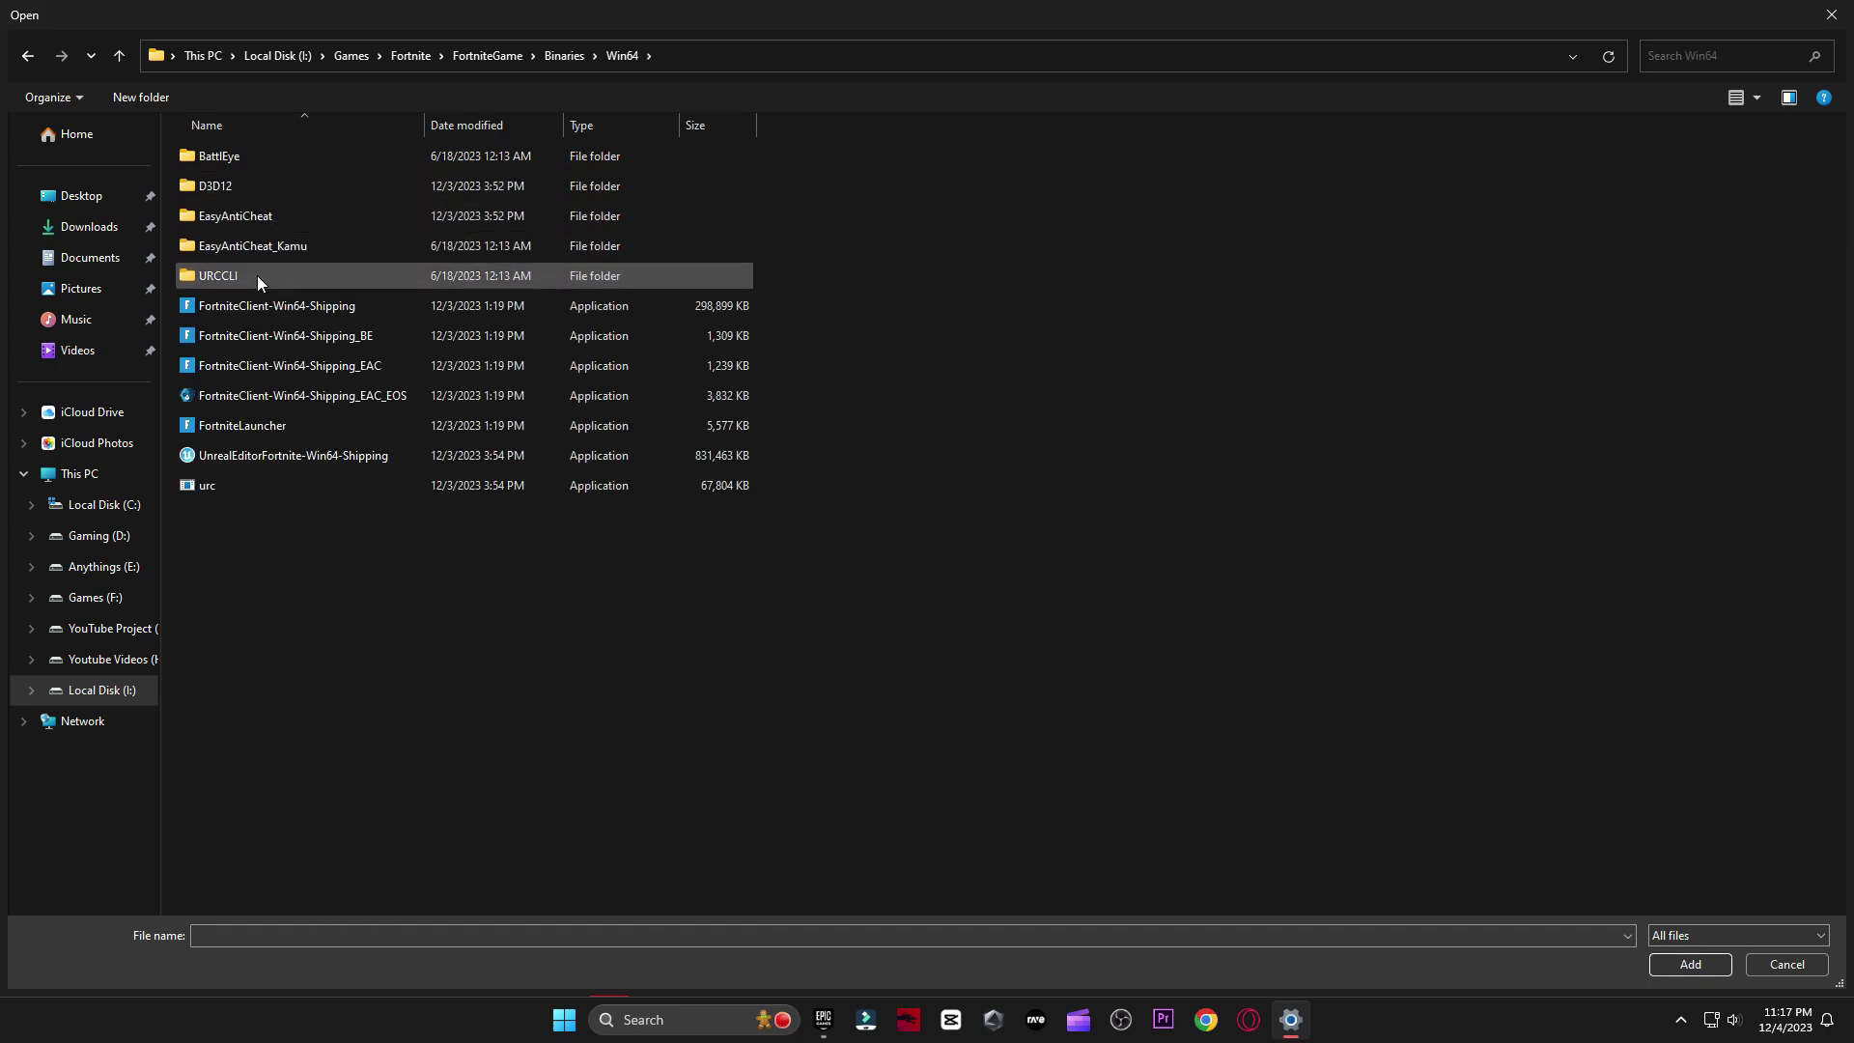
click(305, 307)
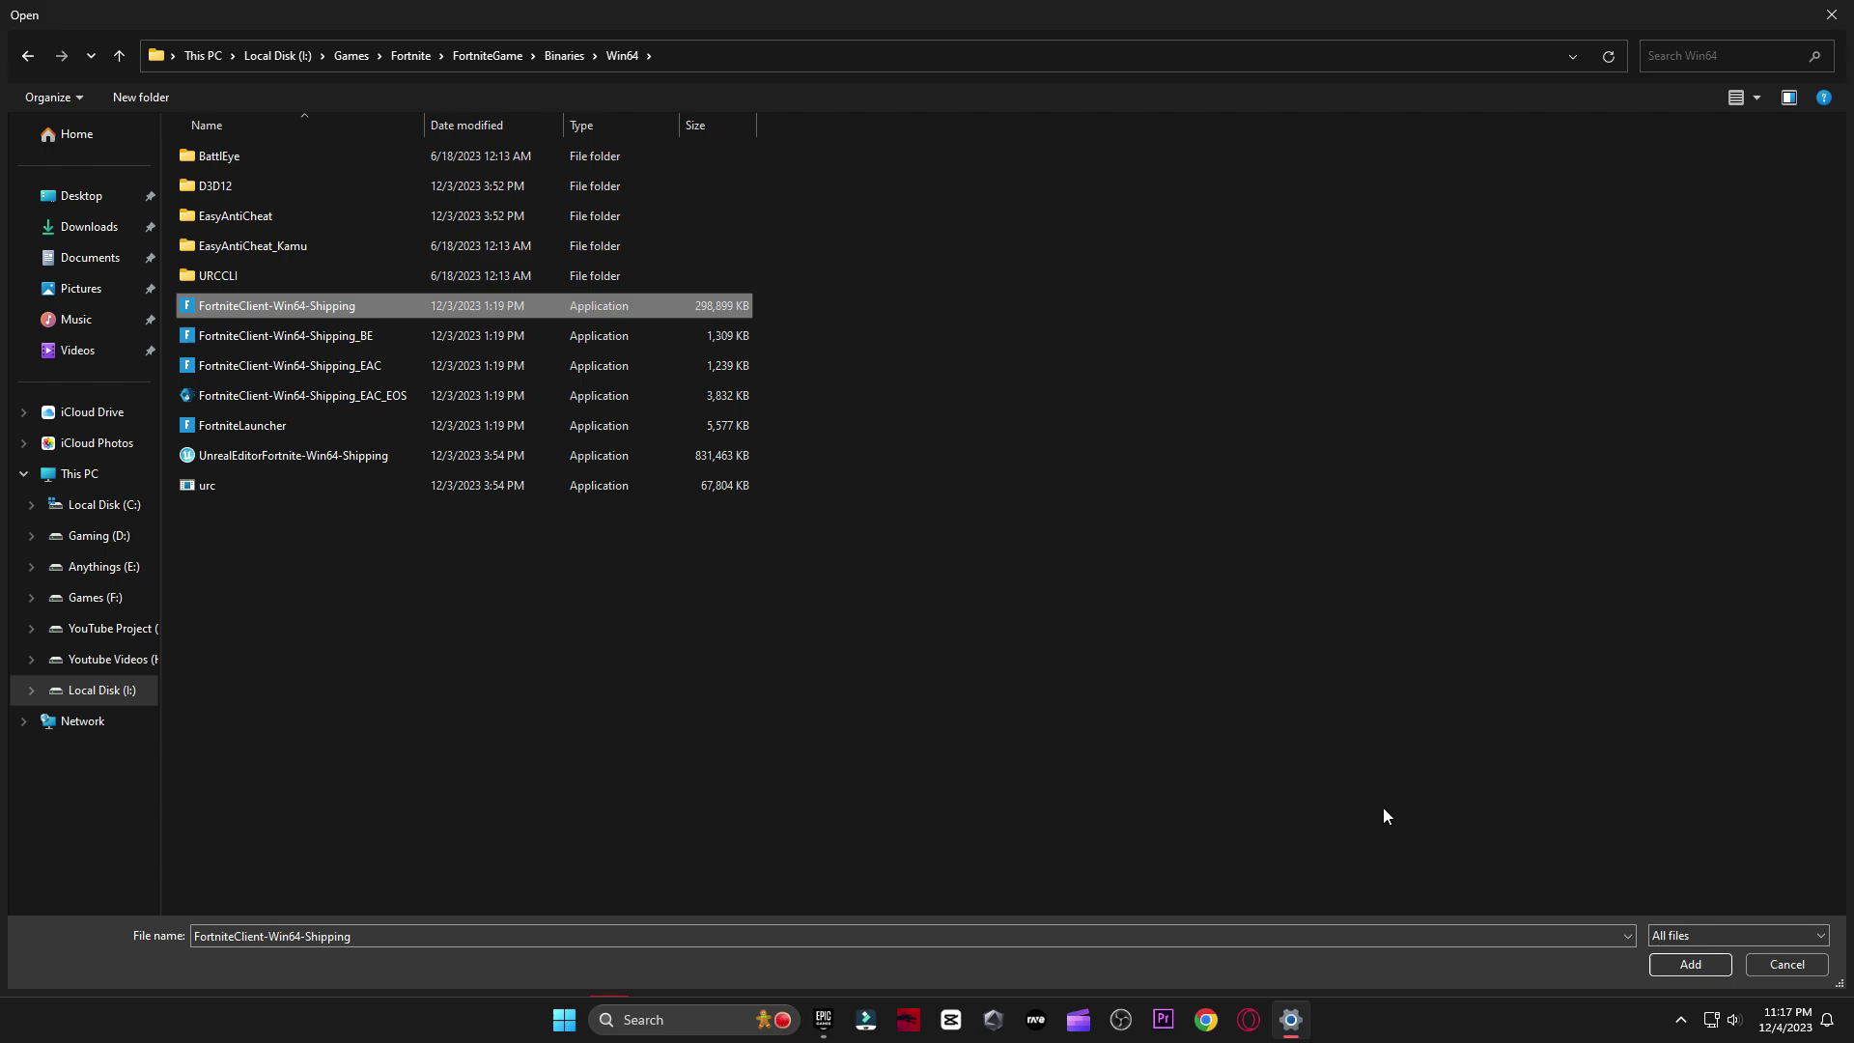
click(1690, 963)
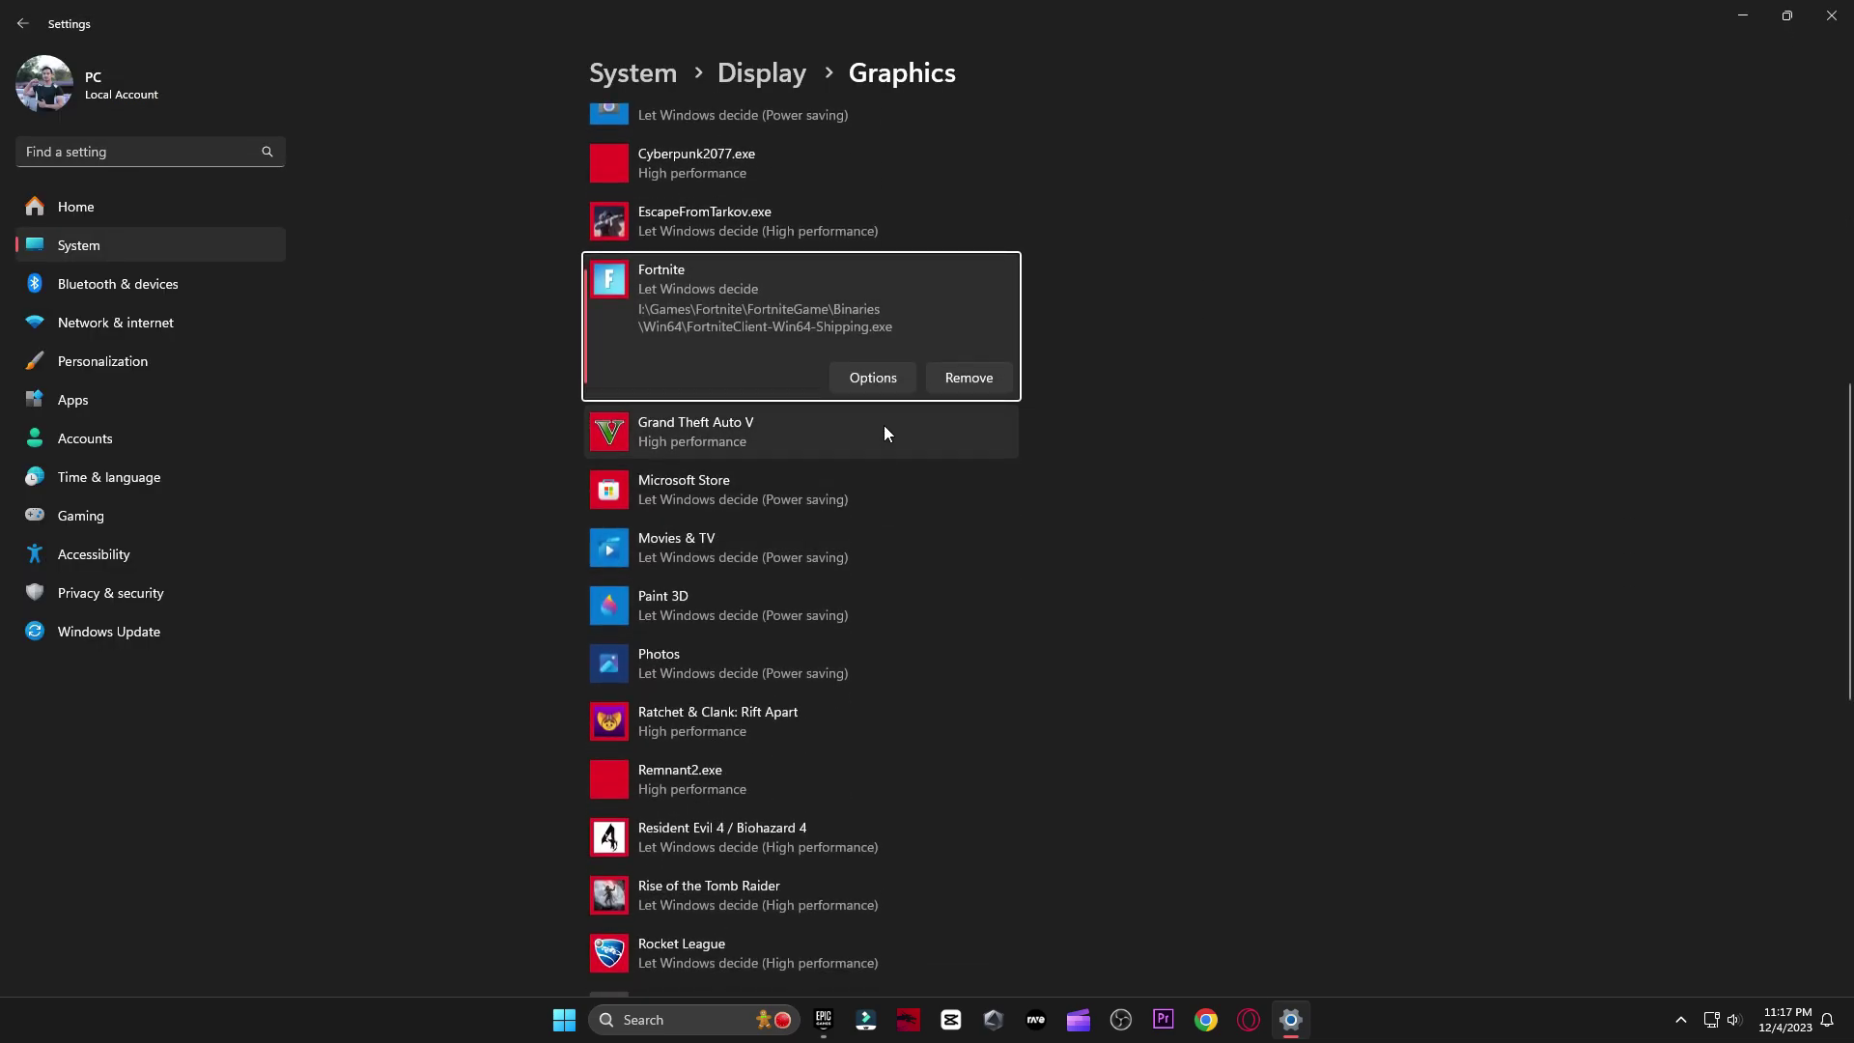
Step: Set Fortnite's graphics preference to High performance and save it
click(873, 378)
click(816, 498)
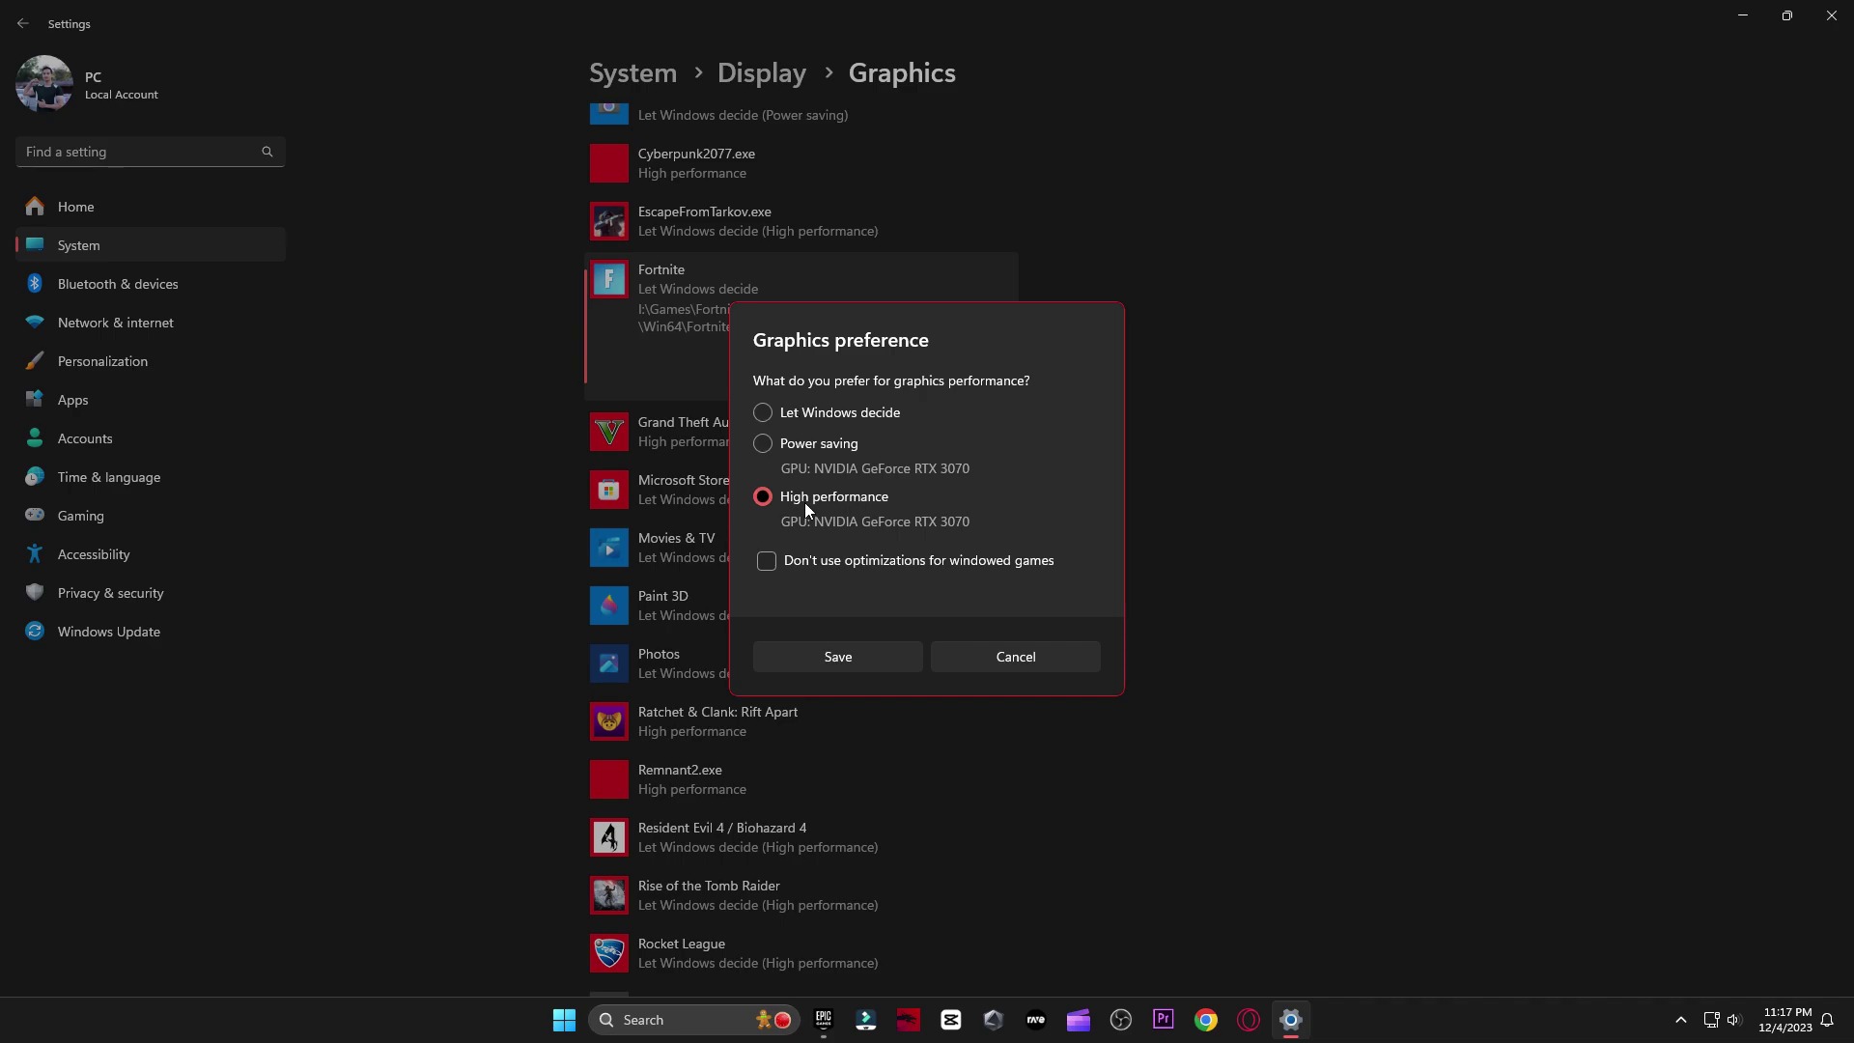
click(838, 656)
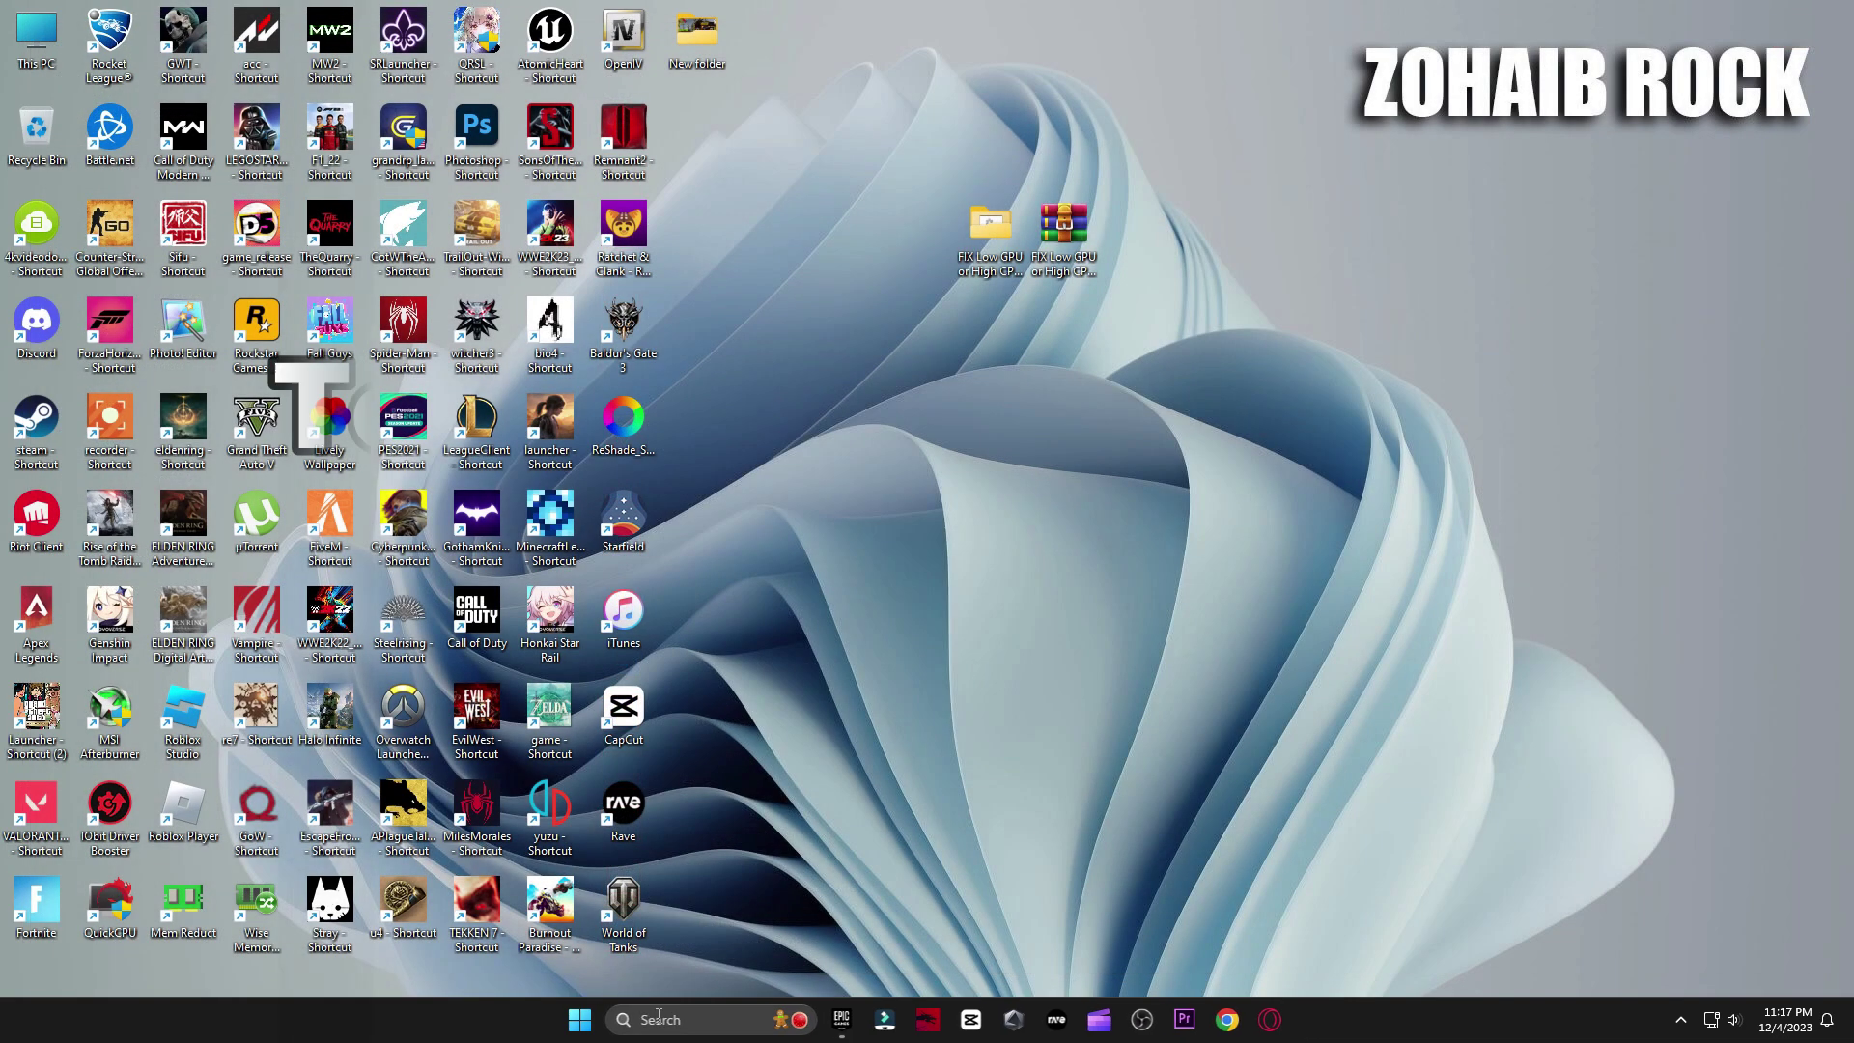
Step: Bring up the PC's power options containing Restart
key(super)
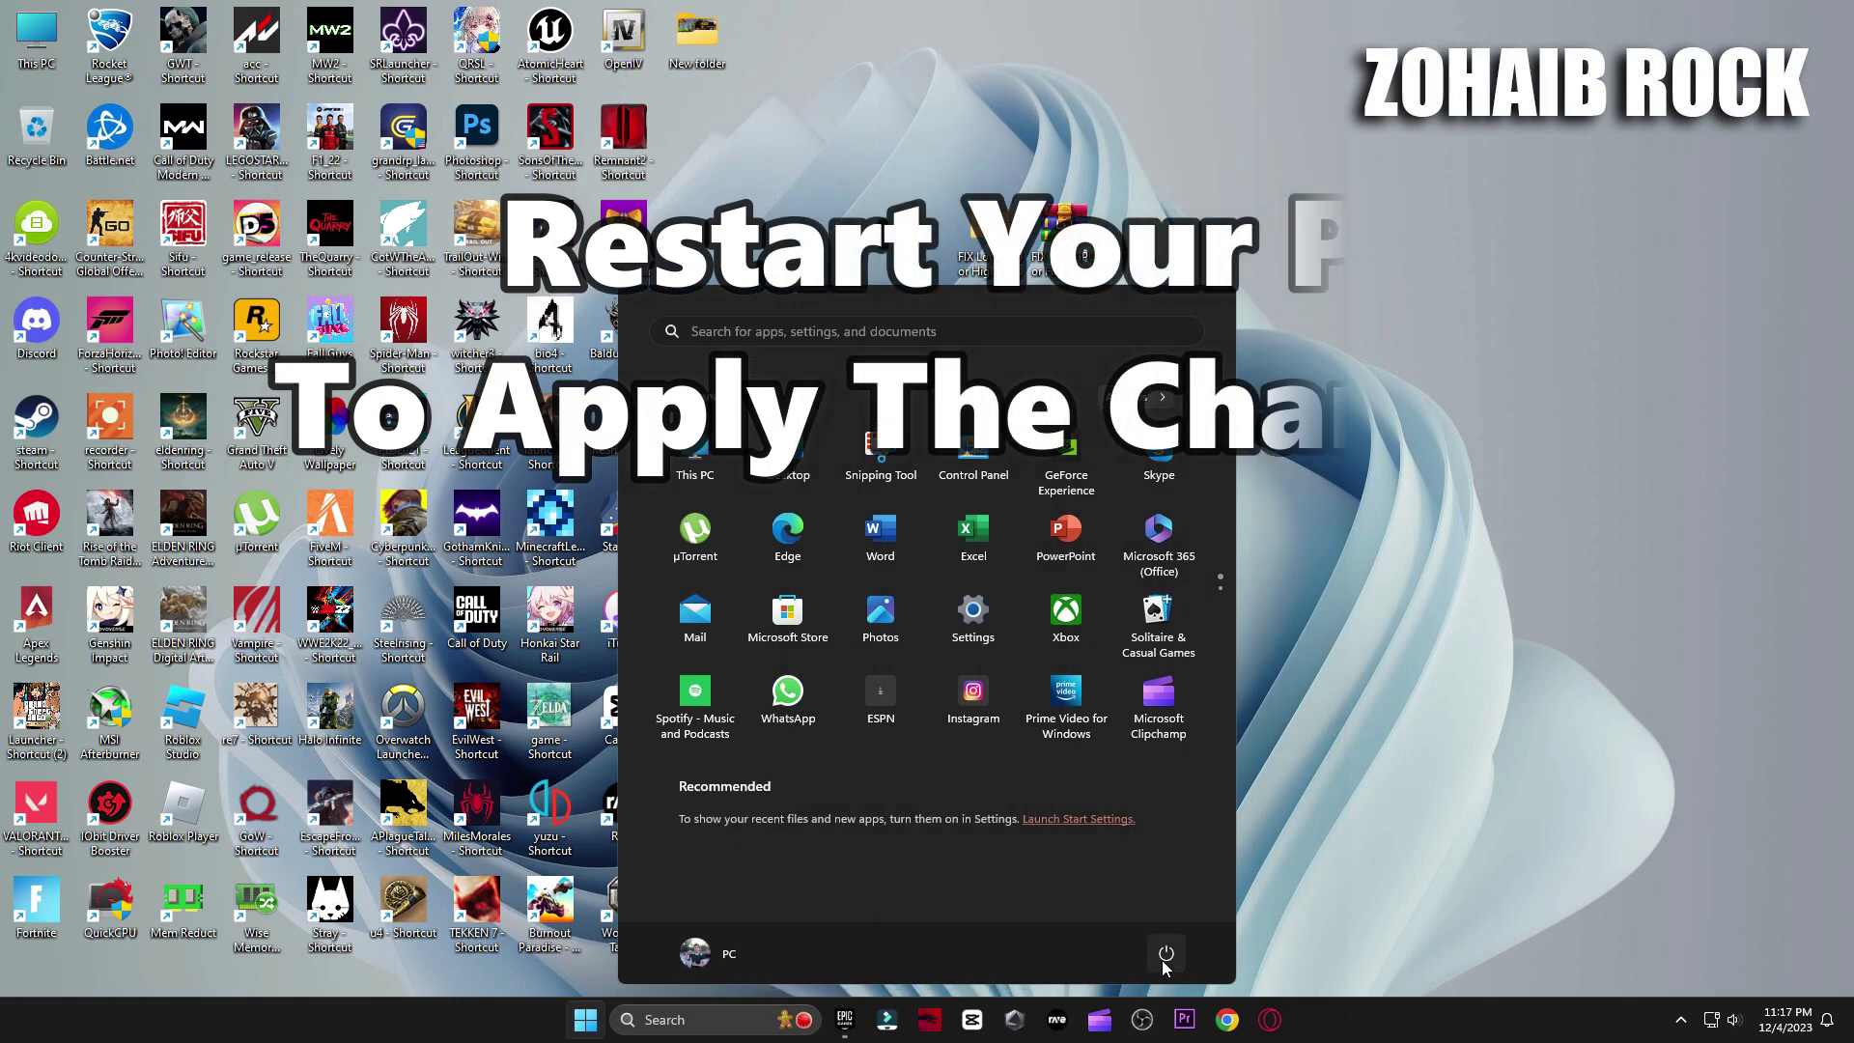
click(1165, 956)
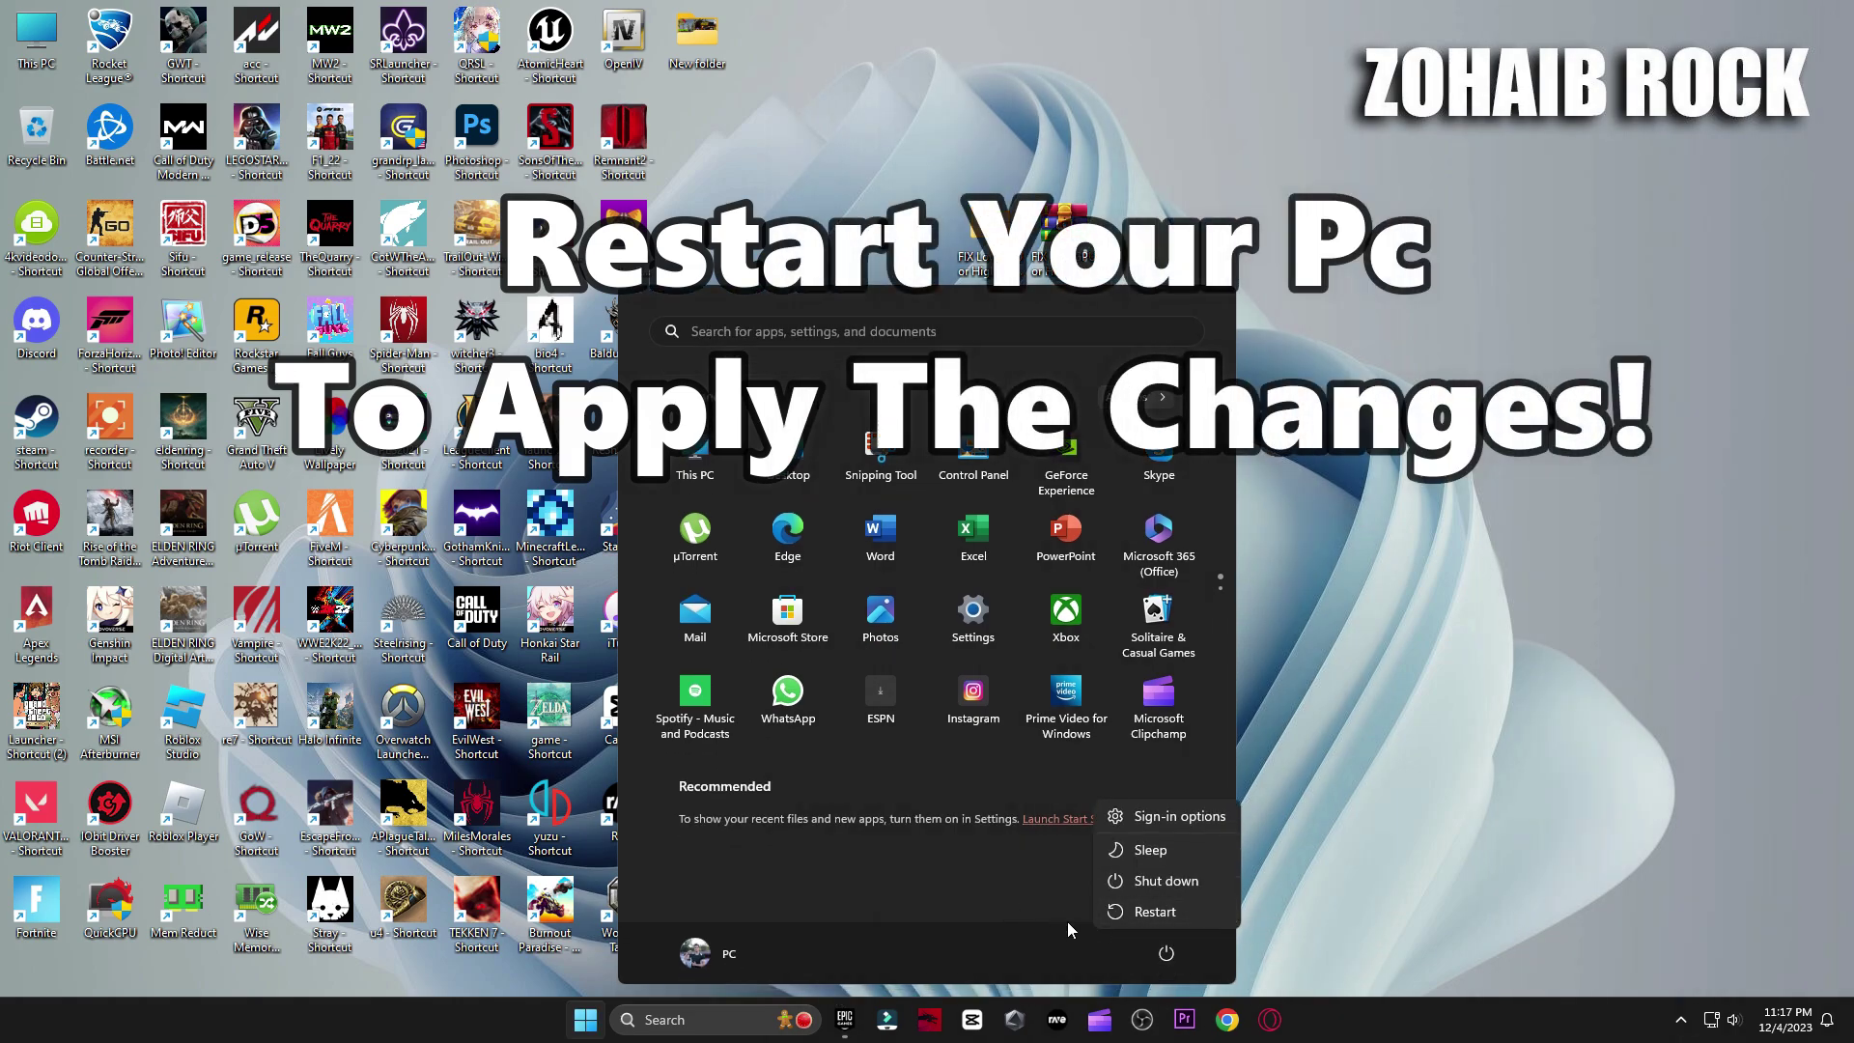